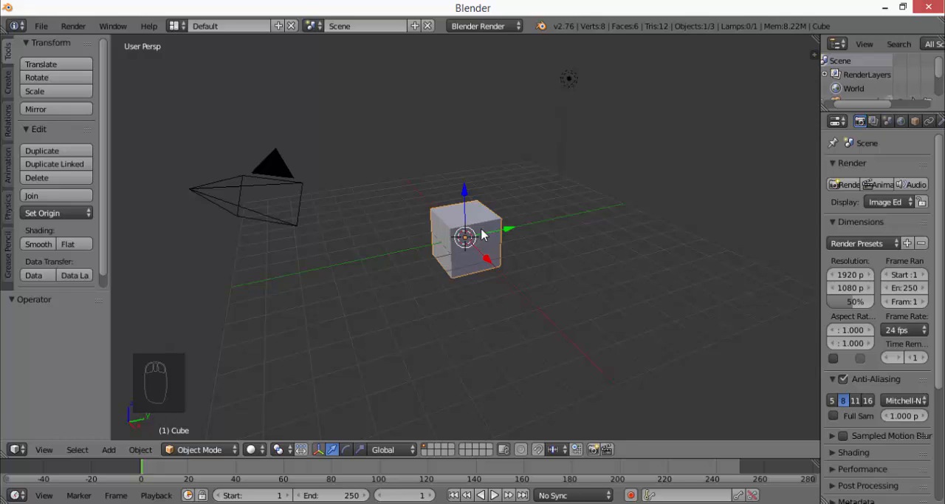
Delete the default cube and add a text object at the scene's origin
key(x)
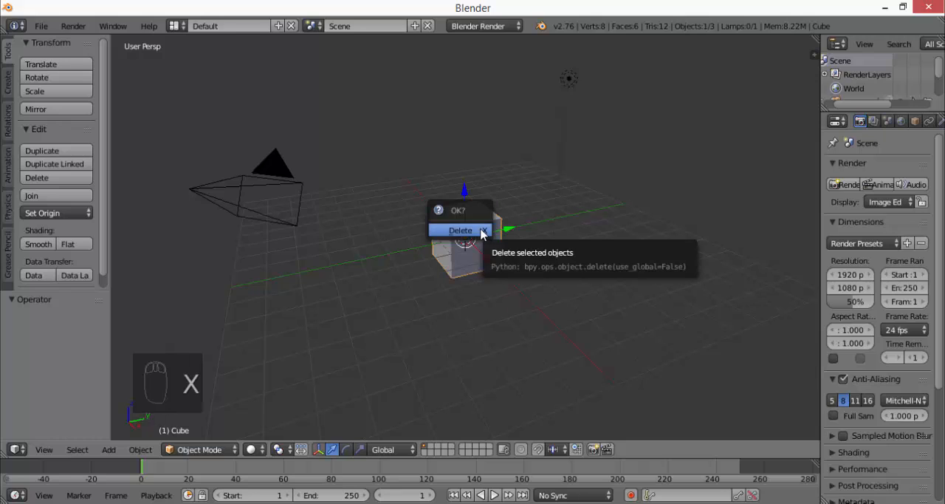
click(482, 232)
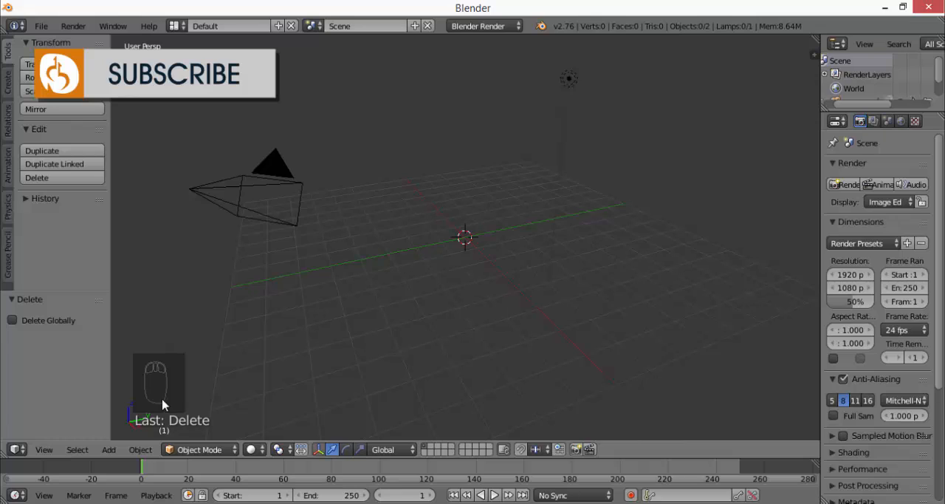
click(110, 450)
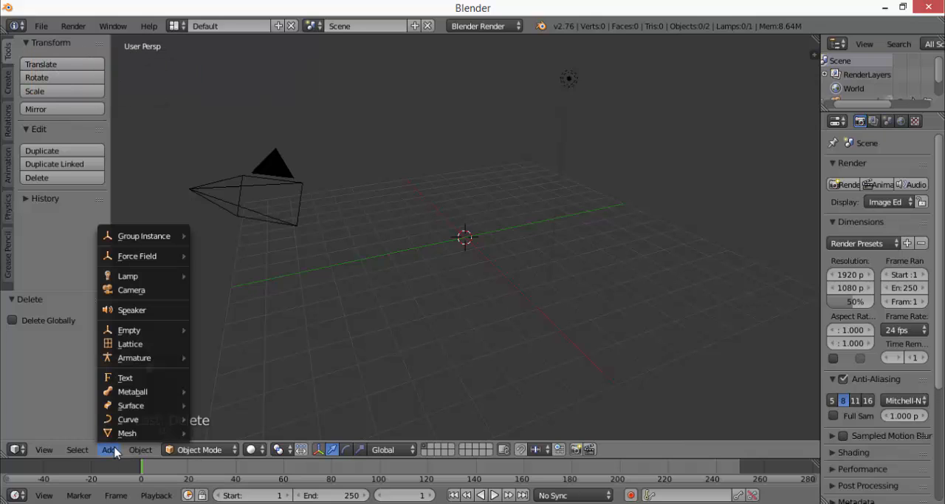
click(146, 384)
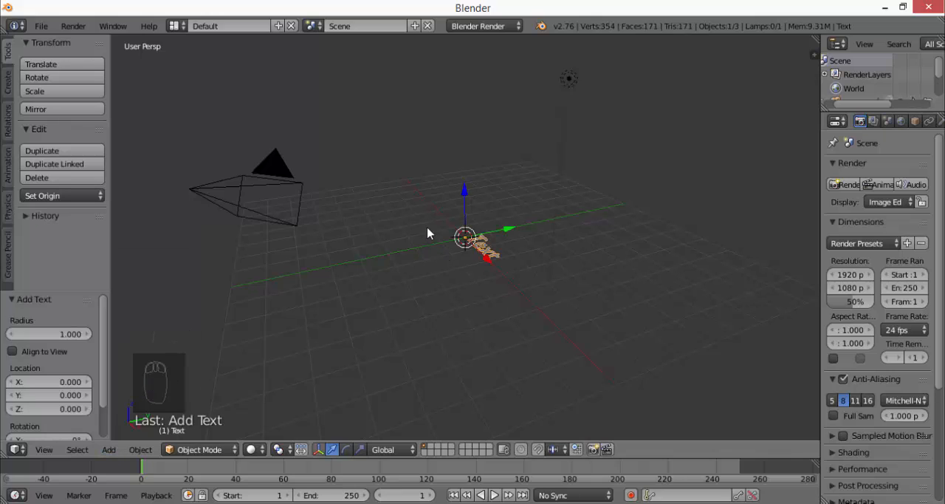
Replace the text object's default wording with "TEt"
middle_drag(441, 232, 550, 334)
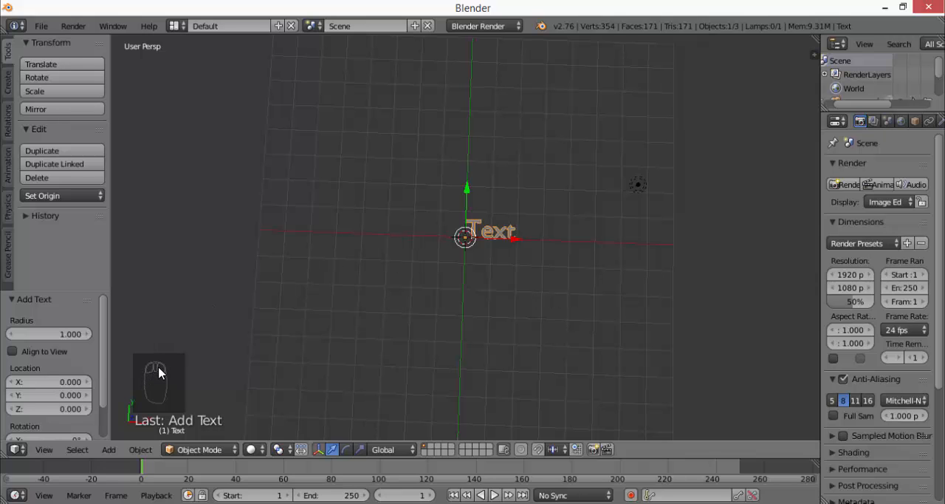
middle_drag(531, 316, 536, 183)
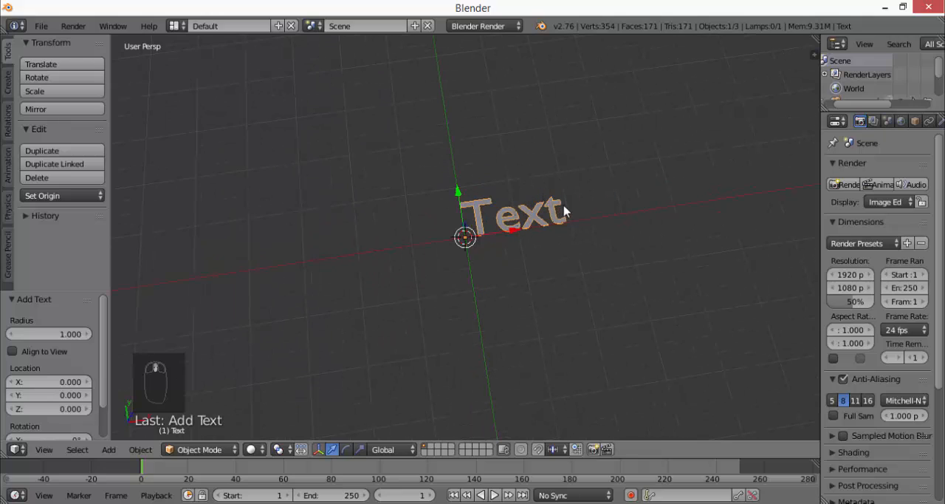
key(space)
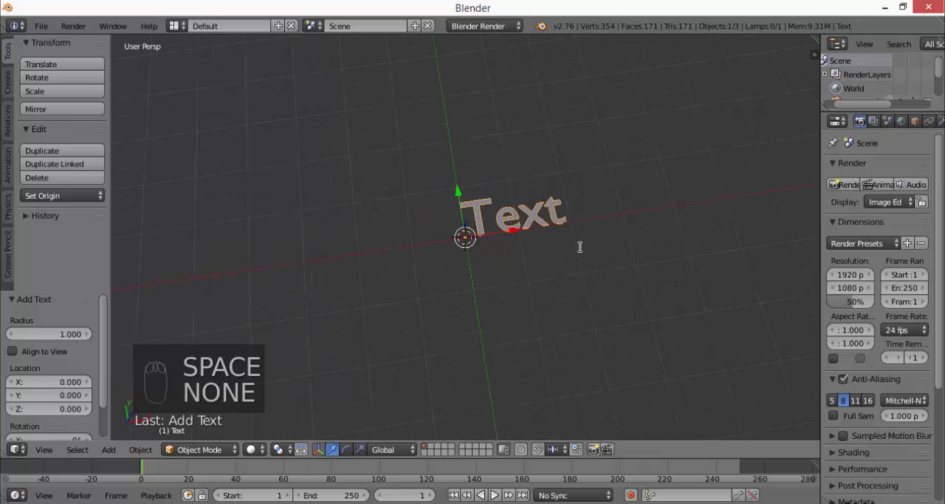
middle_drag(587, 225, 495, 249)
scroll(450, 208, up, 2)
scroll(449, 208, down, 1)
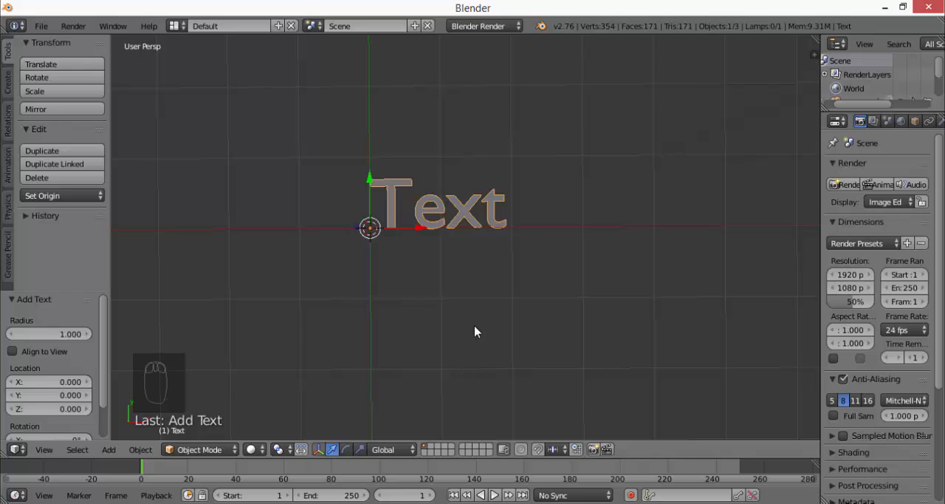
key(Tab)
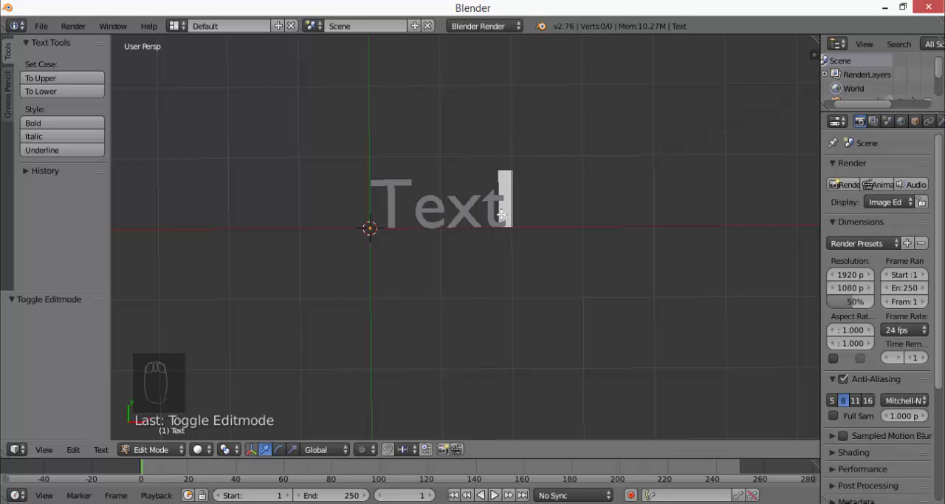
key(BackSpace)
key(BackSpace)
key(BackSpace)
key(BackSpace)
key(BackSpace)
key(BackSpace)
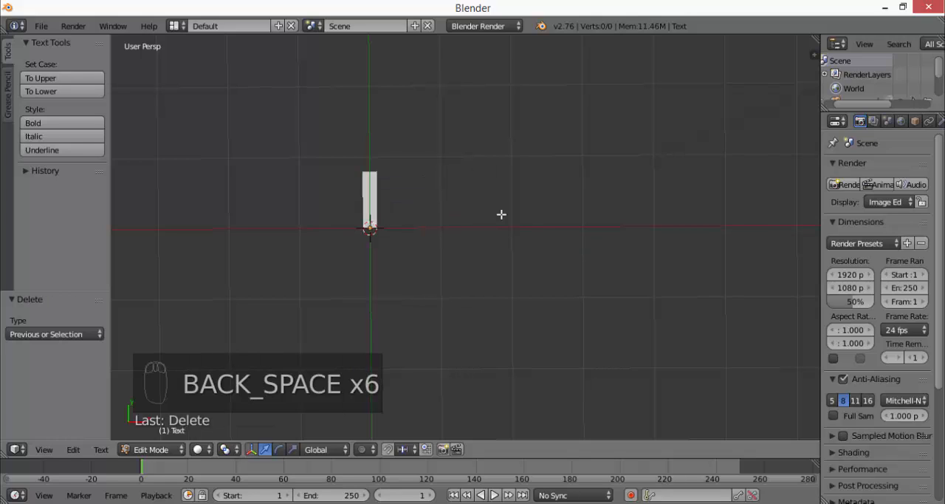
text(TEt)
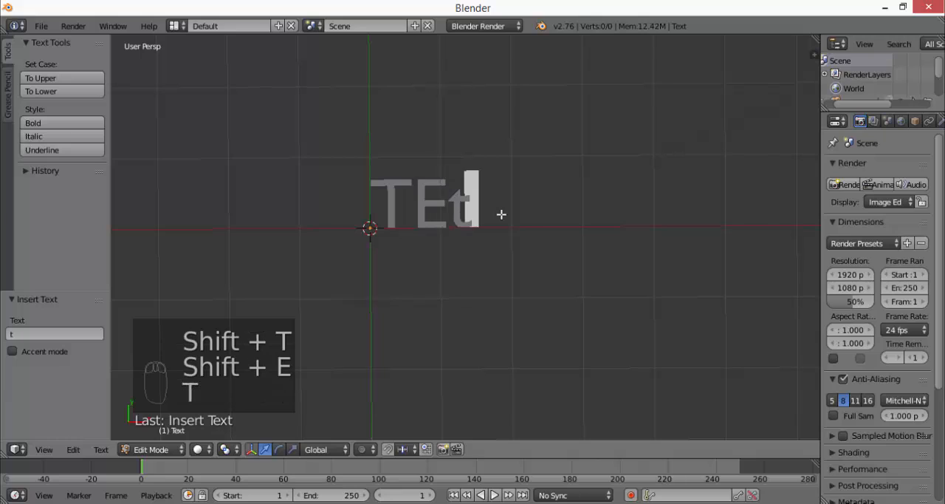
key(Tab)
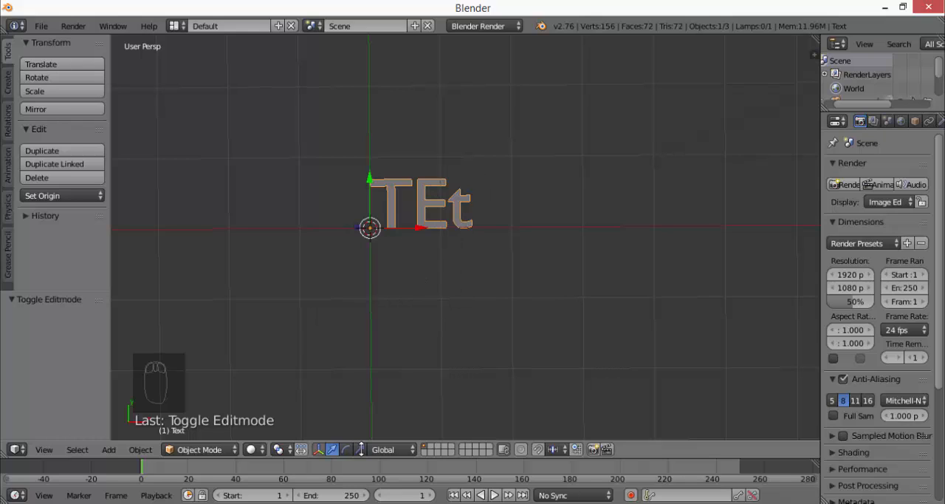
Change the text object's wording to "BLENDER", return to Object Mode and widen the properties area
click(212, 451)
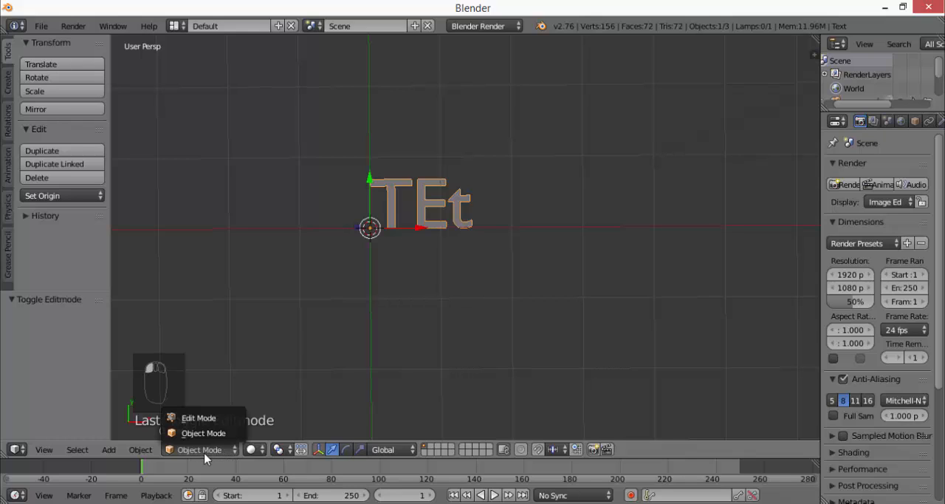
click(199, 420)
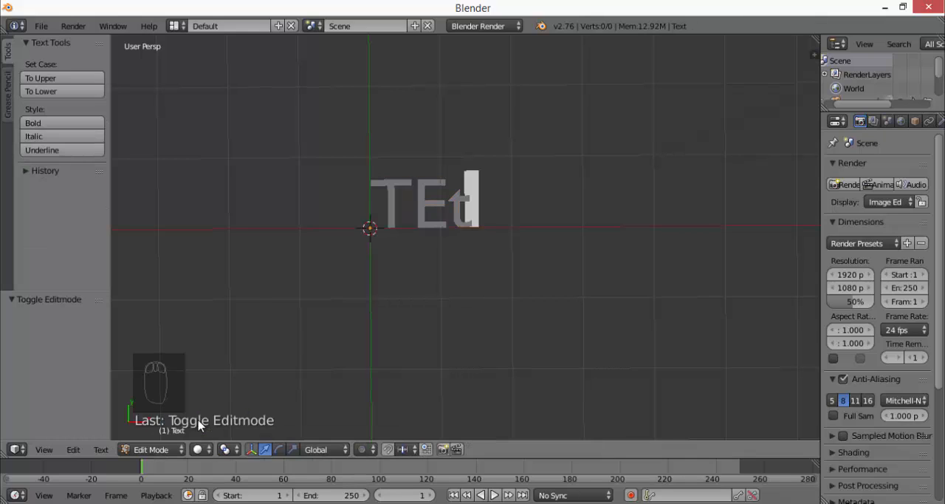
key(BackSpace)
key(BackSpace)
key(BackSpace)
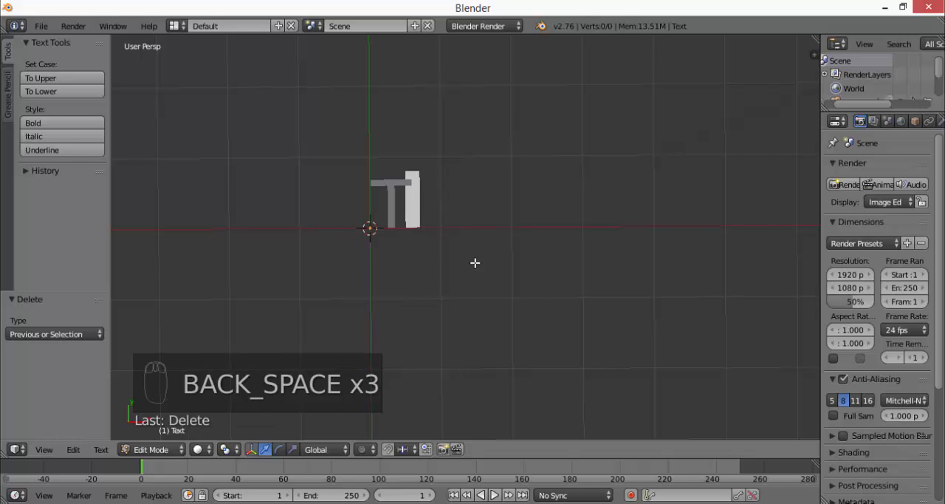
key(BackSpace)
text(A)
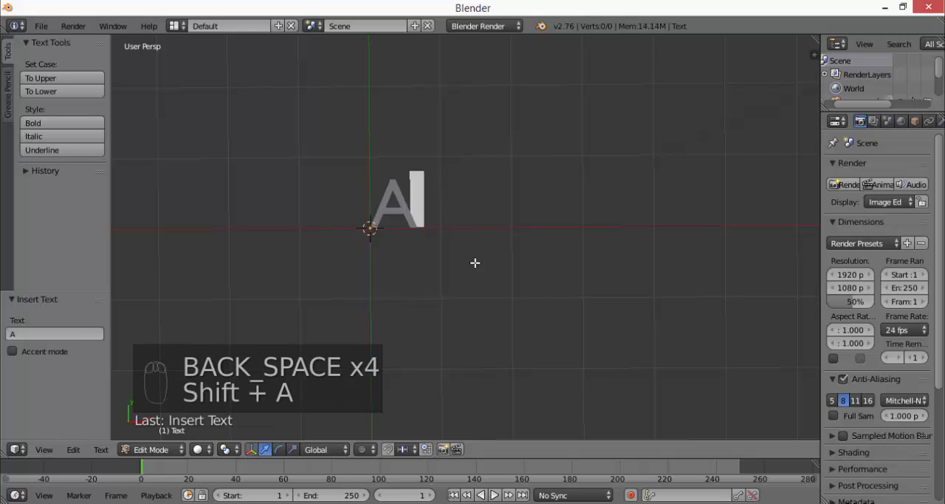
key(BackSpace)
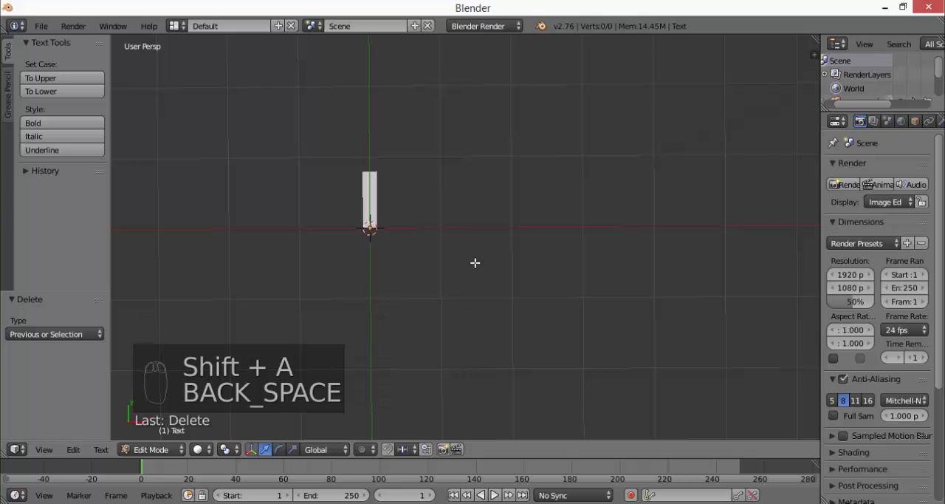
text(BLE)
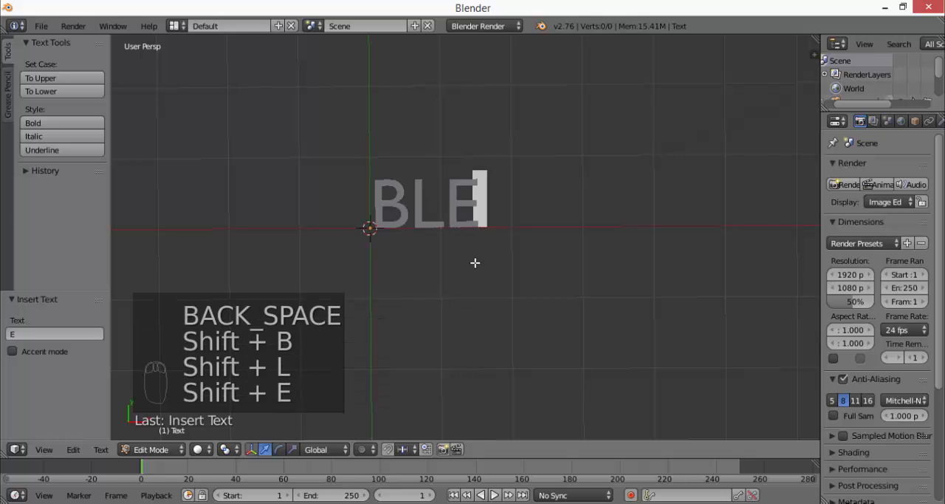
text(NDER)
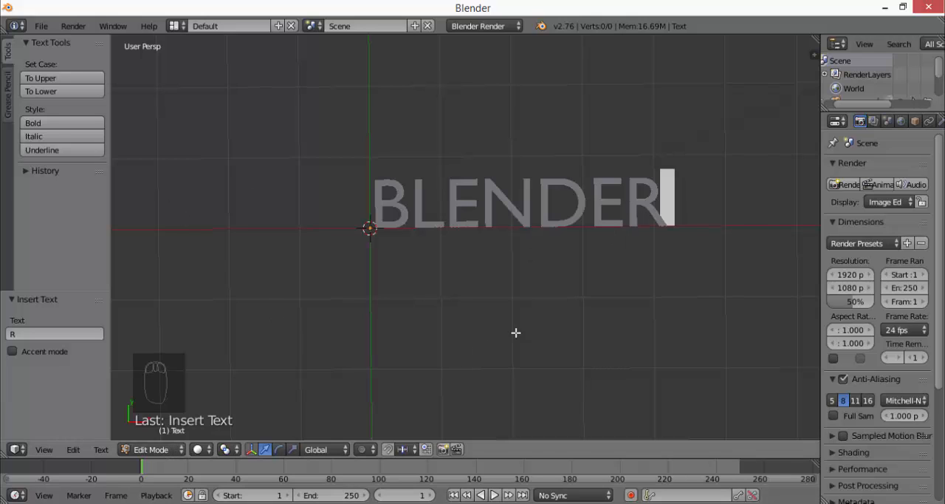
key(Tab)
drag(821, 233, 711, 234)
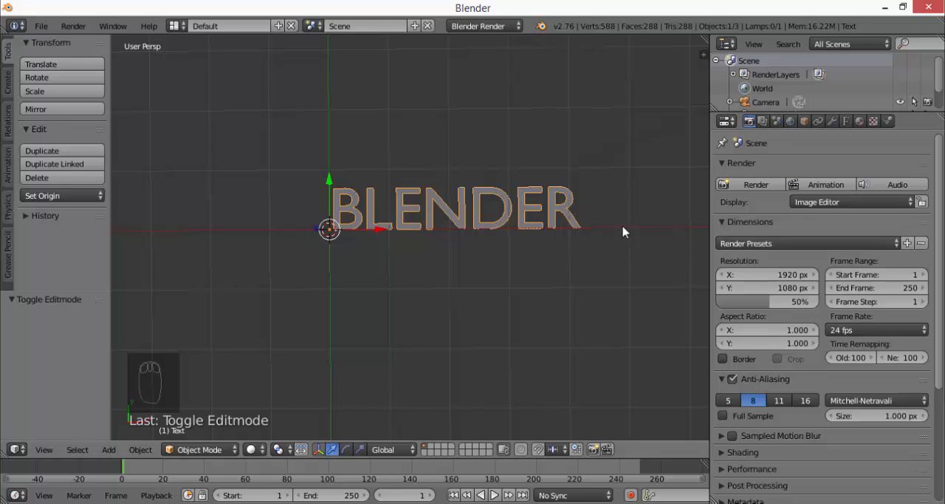
Place the 3D cursor at various spots around the text, and reset it to the scene's origin
click(611, 177)
click(320, 151)
click(185, 219)
click(380, 403)
click(507, 356)
click(543, 348)
click(426, 310)
click(401, 288)
click(399, 242)
click(524, 157)
key(shift+c)
scroll(318, 147, up, 4)
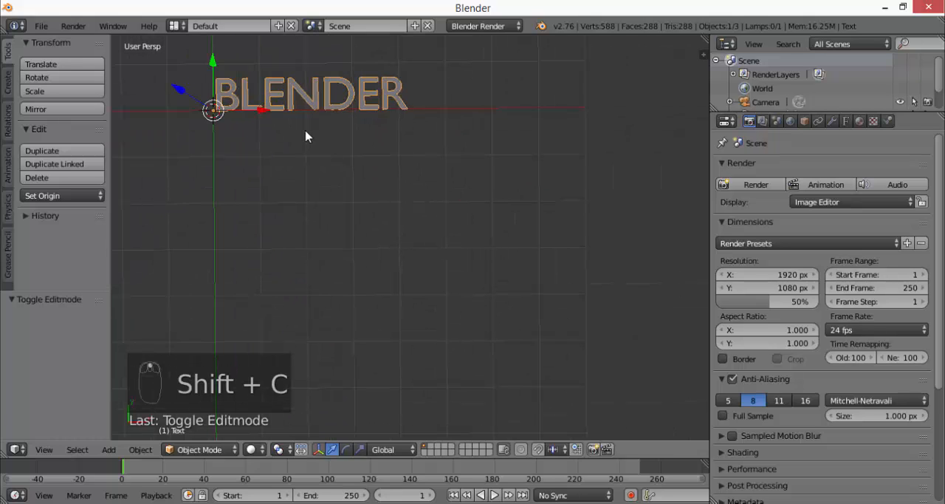
shift+middle_drag(282, 98, 595, 338)
scroll(443, 156, up, 3)
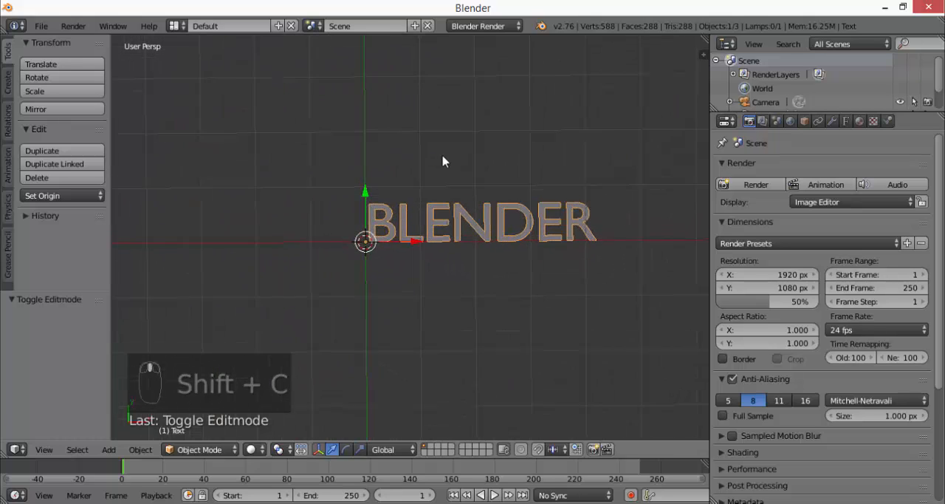
scroll(527, 197, up, 3)
shift+middle_drag(556, 220, 434, 250)
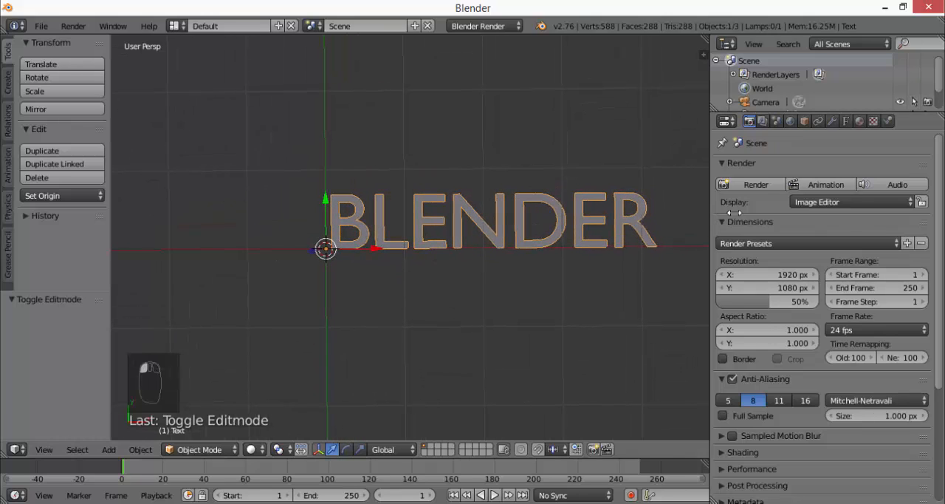
Resize the properties area and load Futura Black.ttf from the 27. Aluma Doluma folder as the text's regular font
drag(711, 207, 871, 201)
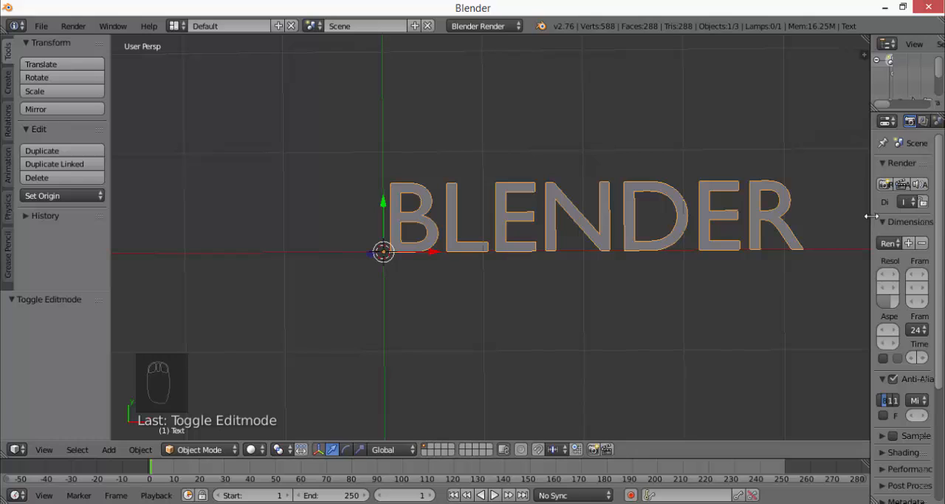
drag(872, 221, 722, 246)
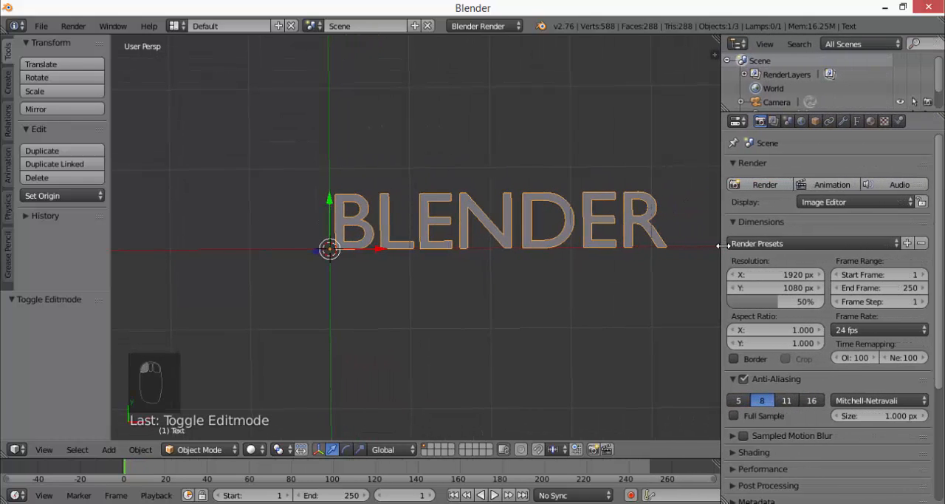
click(857, 122)
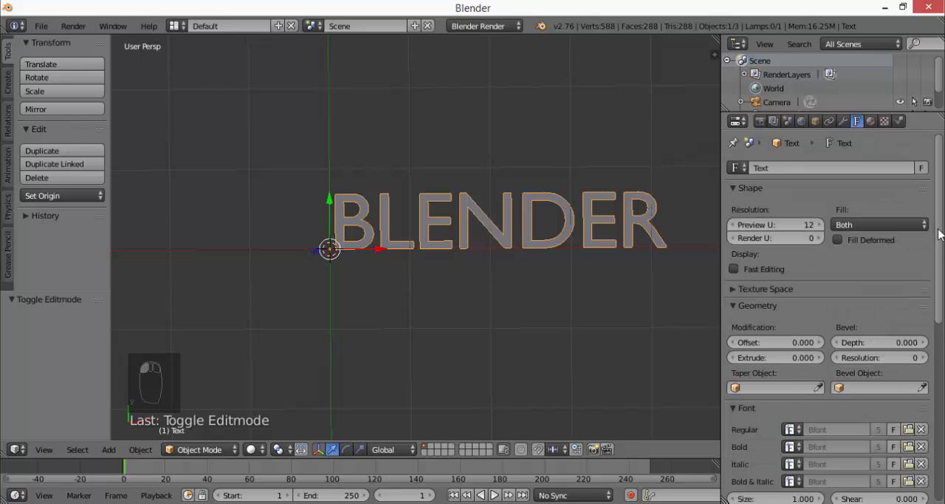
scroll(921, 215, down, 3)
click(893, 360)
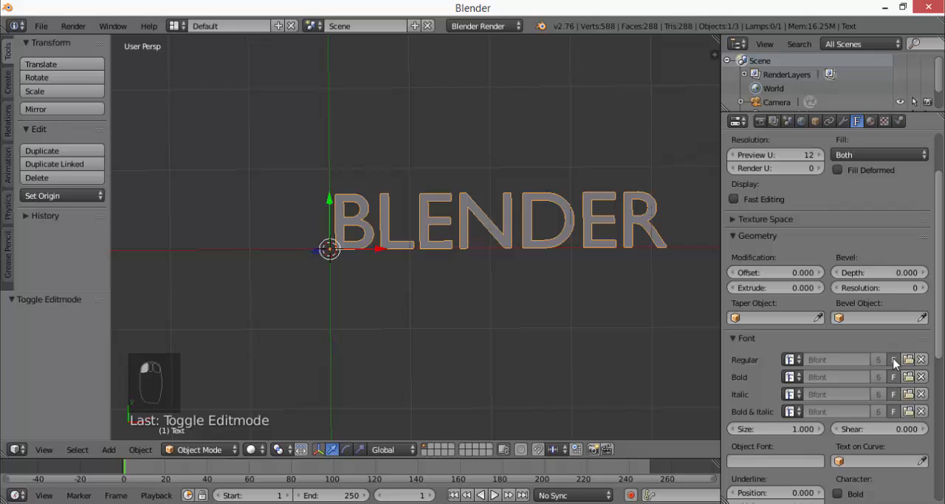
click(893, 360)
click(908, 359)
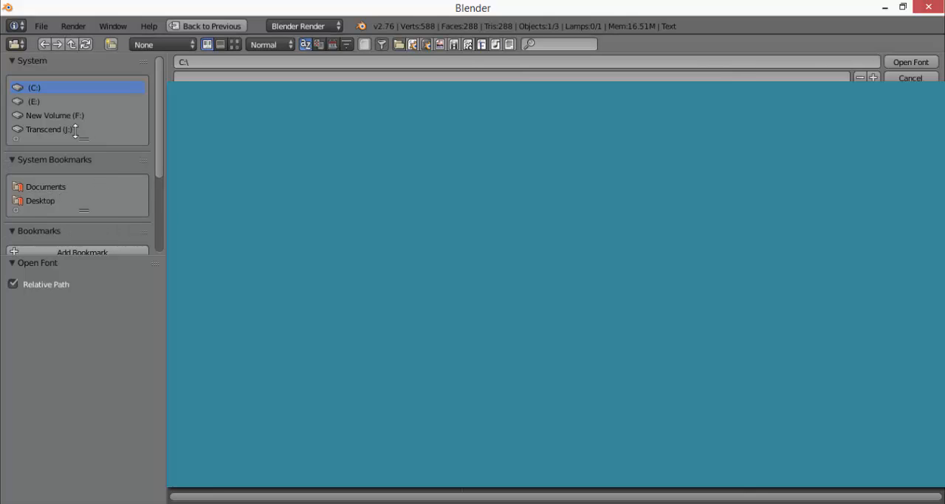
click(48, 129)
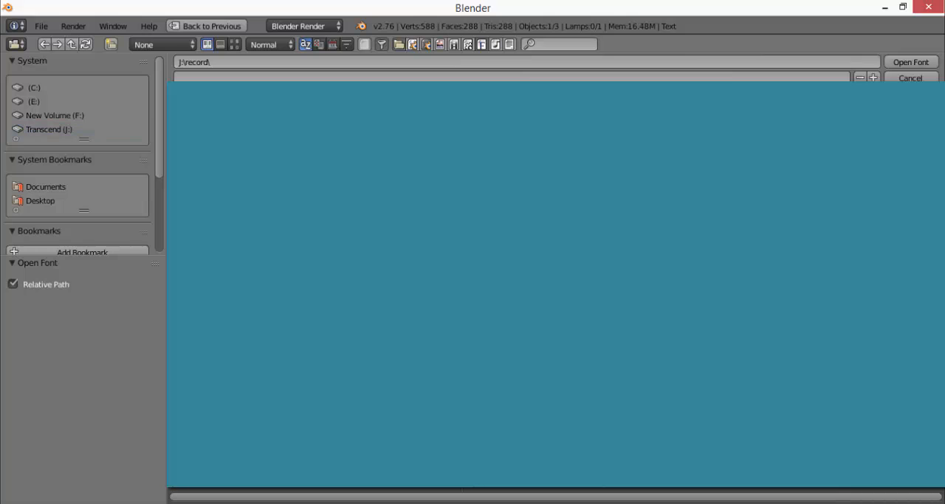
click(44, 198)
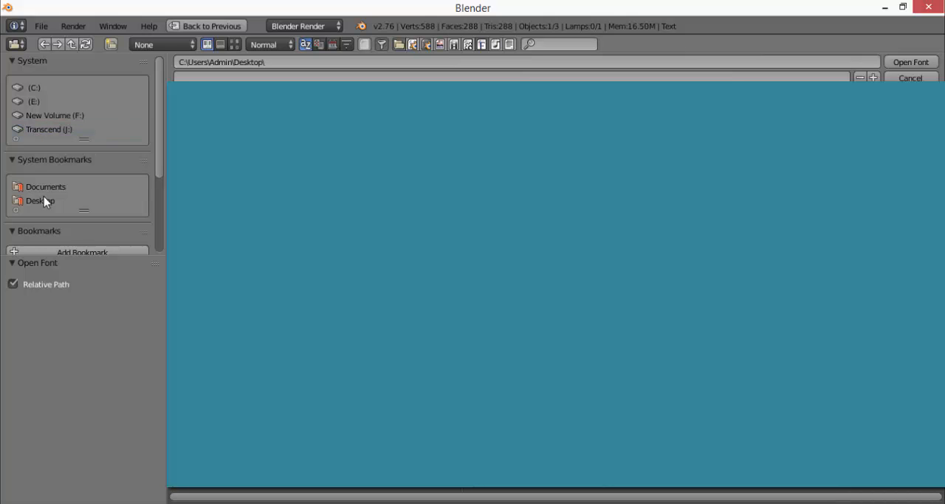
click(45, 129)
click(225, 112)
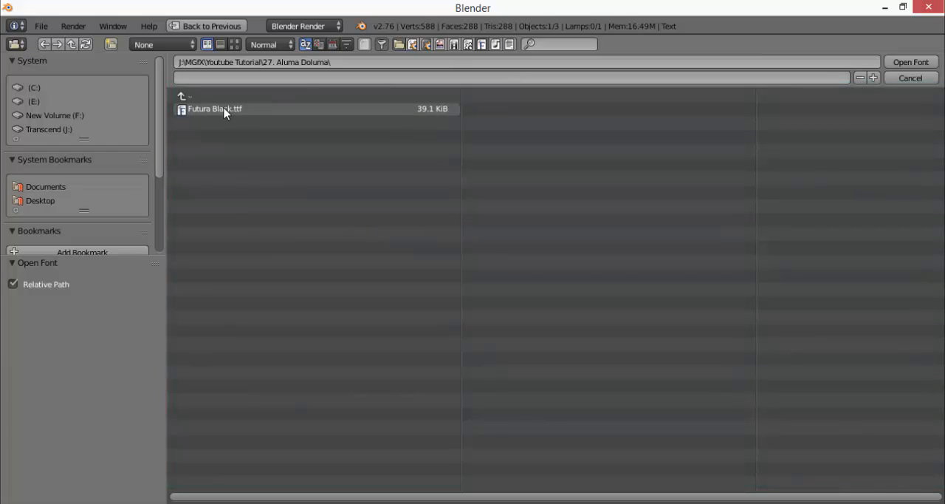
click(225, 113)
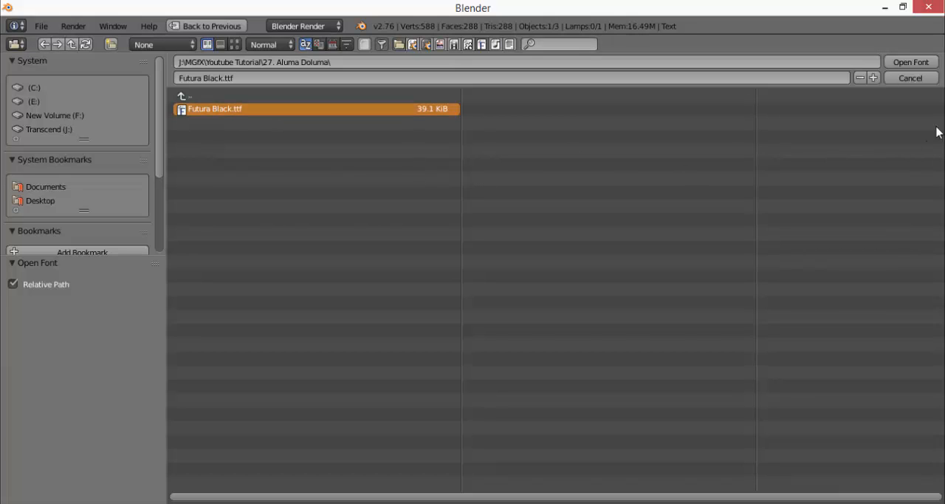
click(902, 63)
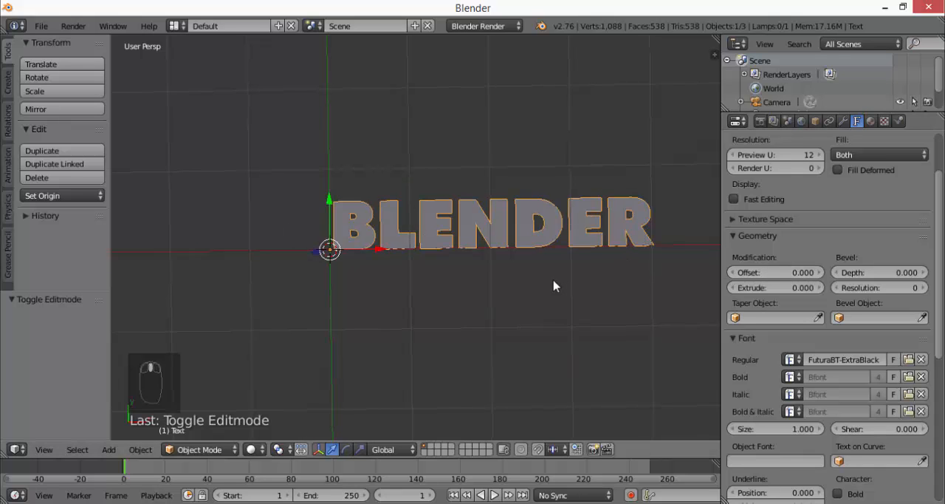
Examine the flat BLENDER text from a low oblique angle and bring its shape and geometry settings into view
middle_drag(555, 285, 571, 177)
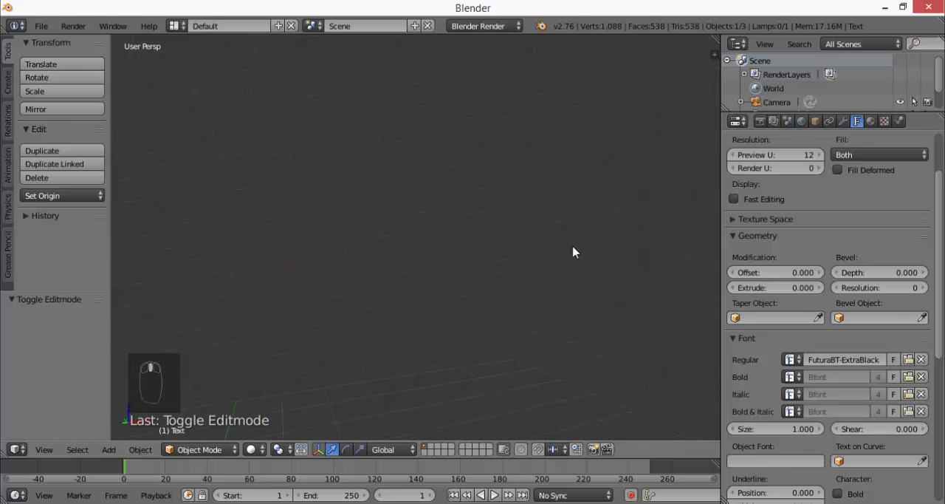
middle_drag(547, 329, 490, 274)
middle_drag(424, 242, 441, 276)
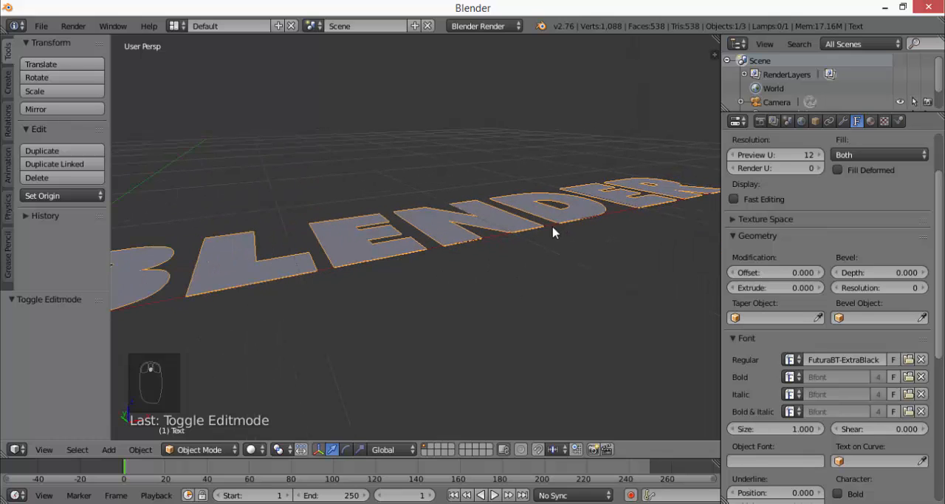
scroll(516, 204, down, 4)
scroll(442, 231, up, 2)
scroll(442, 231, down, 2)
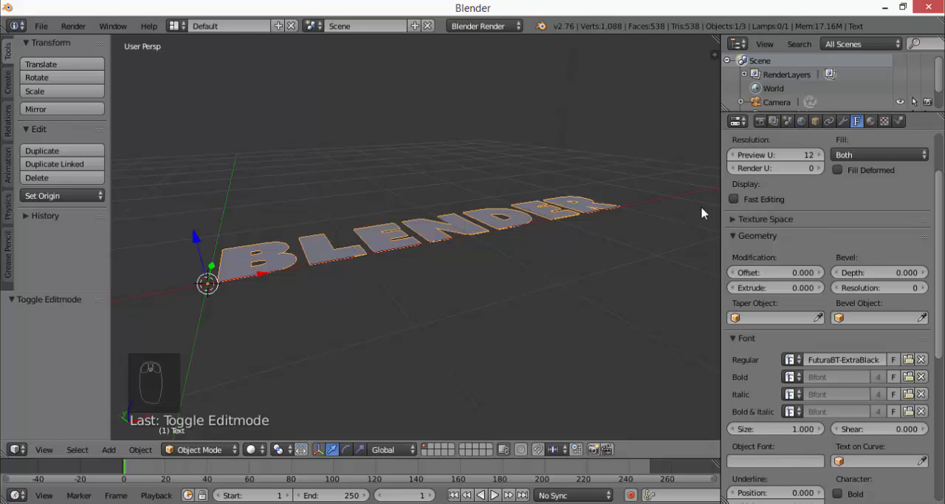
scroll(940, 245, up, 3)
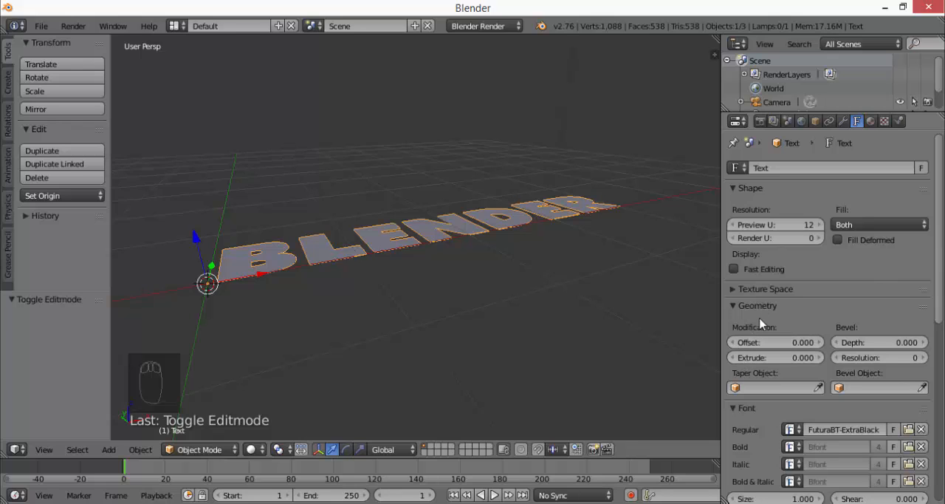
Set the BLENDER text's geometry extrusion to 0.233 and inspect the thickened letters together with the lamp and camera
scroll(923, 314, down, 1)
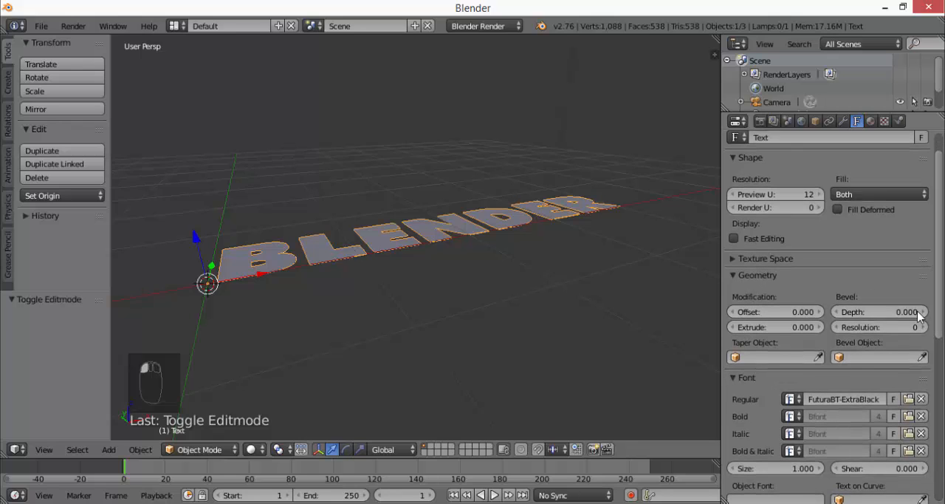
drag(743, 326, 797, 326)
middle_drag(433, 228, 480, 298)
scroll(517, 249, down, 3)
middle_drag(511, 228, 544, 211)
scroll(544, 211, down, 3)
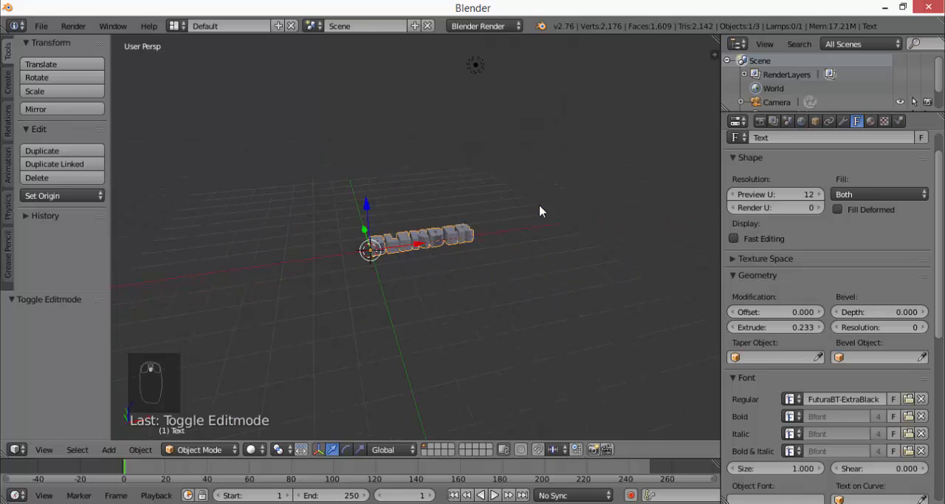
middle_drag(391, 231, 685, 161)
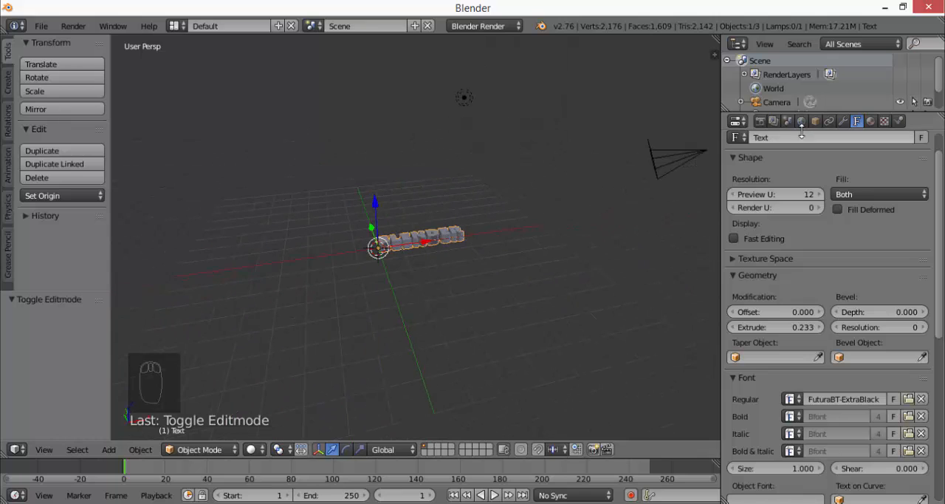
Enlarge the outliner and select the camera, the lamp and the text object in turn
drag(828, 112, 827, 195)
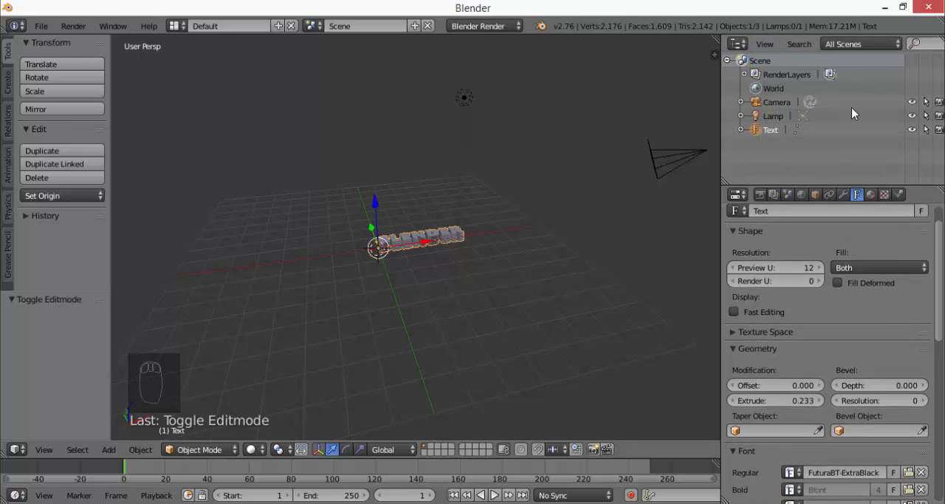
right_click(776, 109)
click(774, 118)
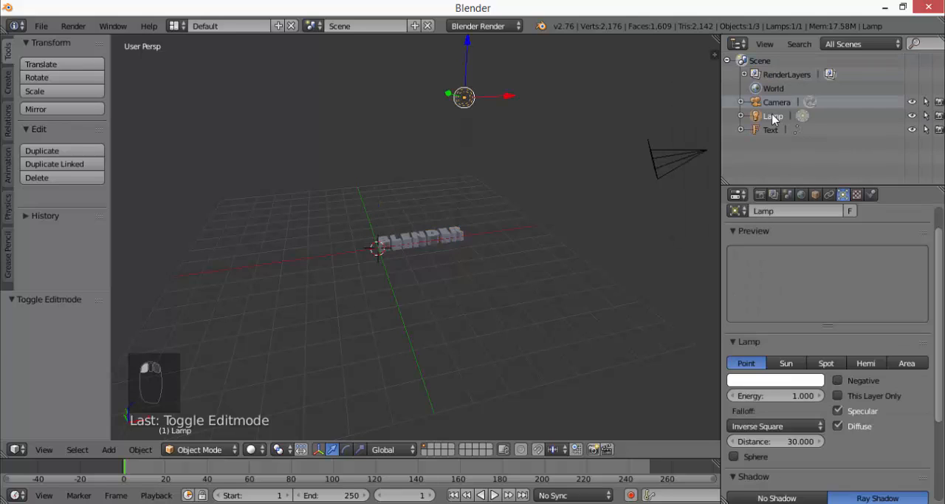
click(770, 131)
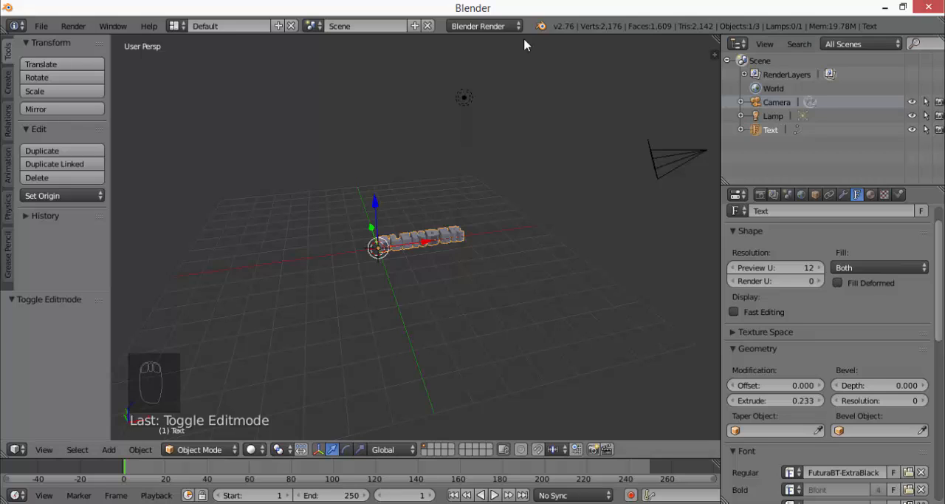
Switch the render engine to Cycles Render and shrink the outliner to give the text's properties more room
click(492, 26)
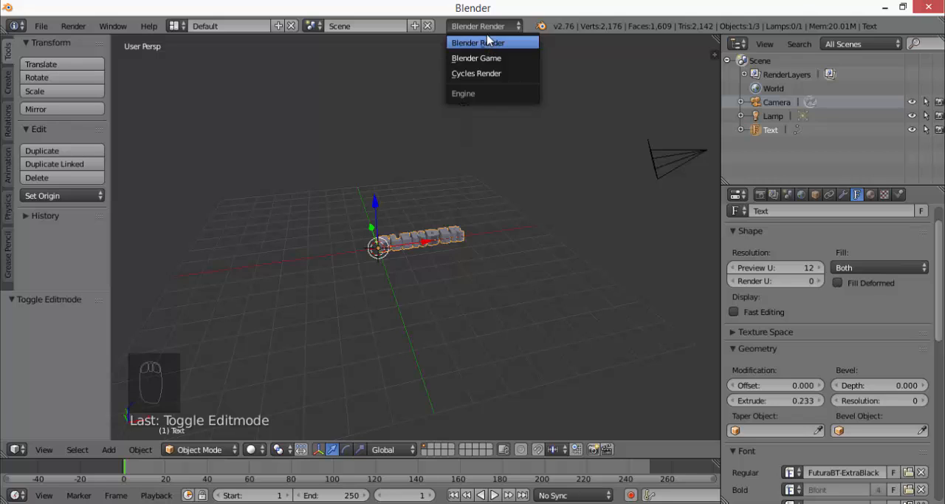
click(493, 77)
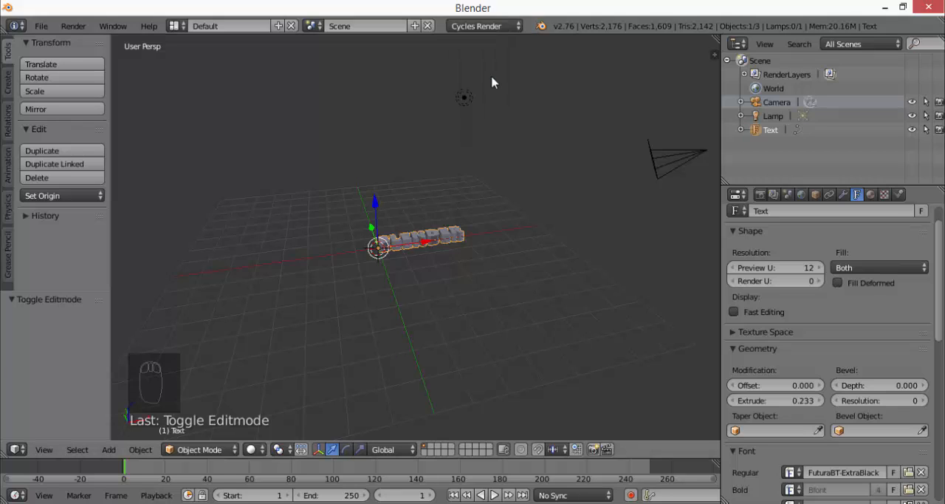
drag(832, 186, 832, 137)
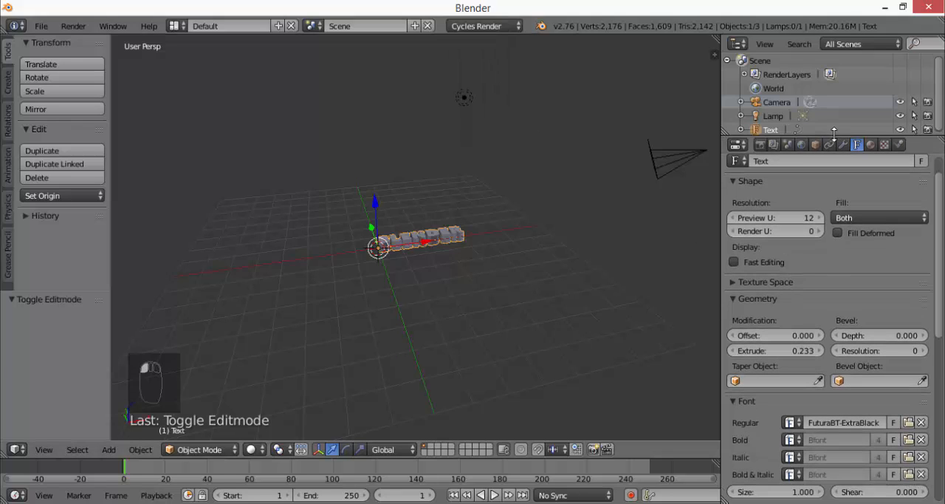
Preview the extruded text in Rendered viewport shading from several angles, and return to Solid shading
click(252, 449)
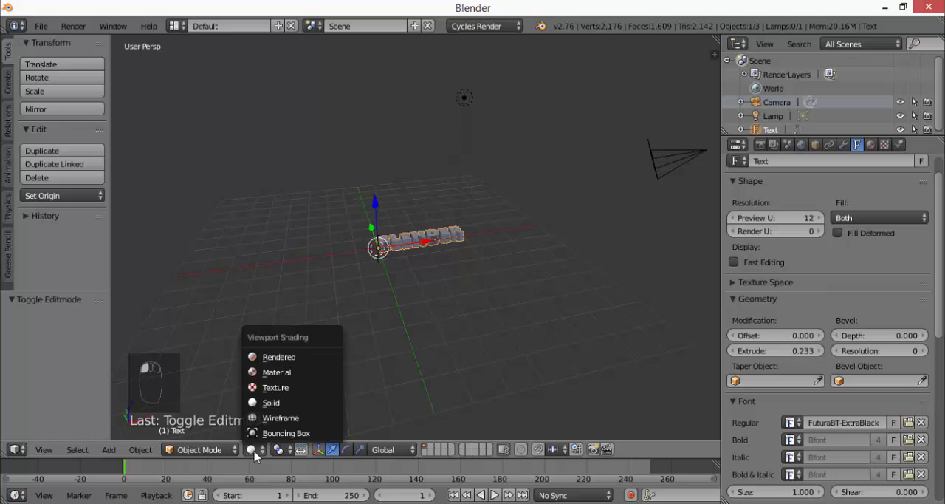
click(248, 359)
scroll(389, 215, up, 5)
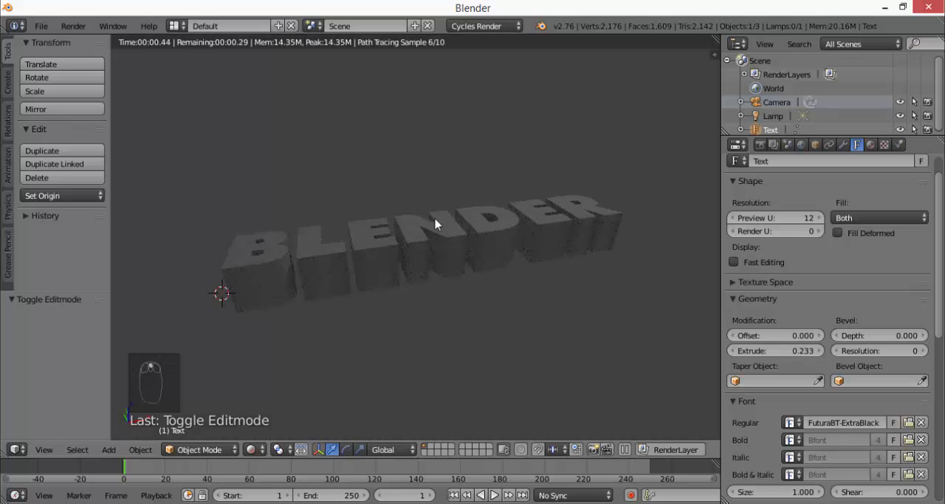
middle_drag(499, 240, 491, 308)
scroll(487, 290, down, 5)
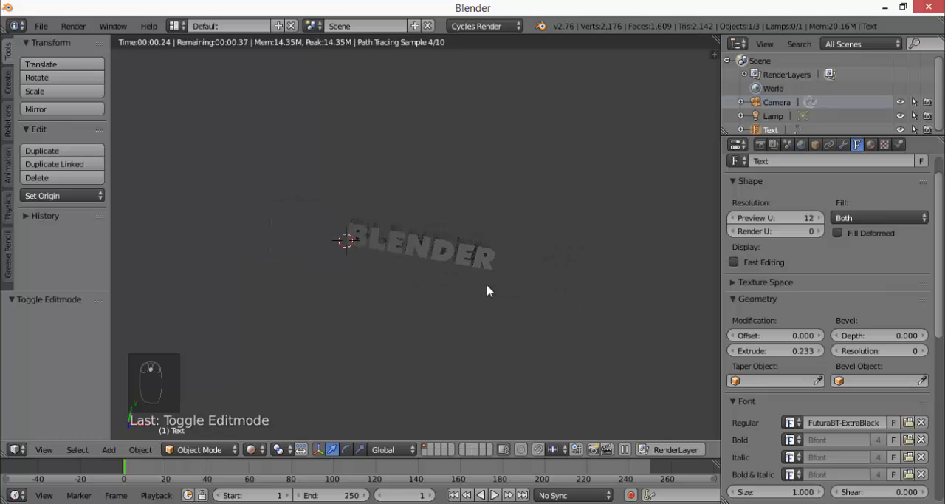
click(251, 449)
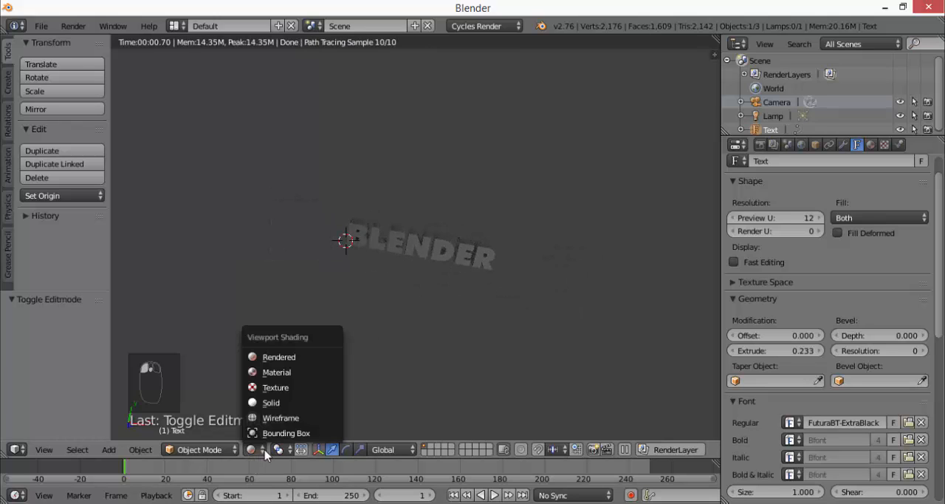
click(273, 402)
Select the lamp in the scene and set its light color to a bright orange-red
mouse_move(375, 168)
middle_down()
mouse_move(404, 113)
mouse_move(469, 200)
middle_up()
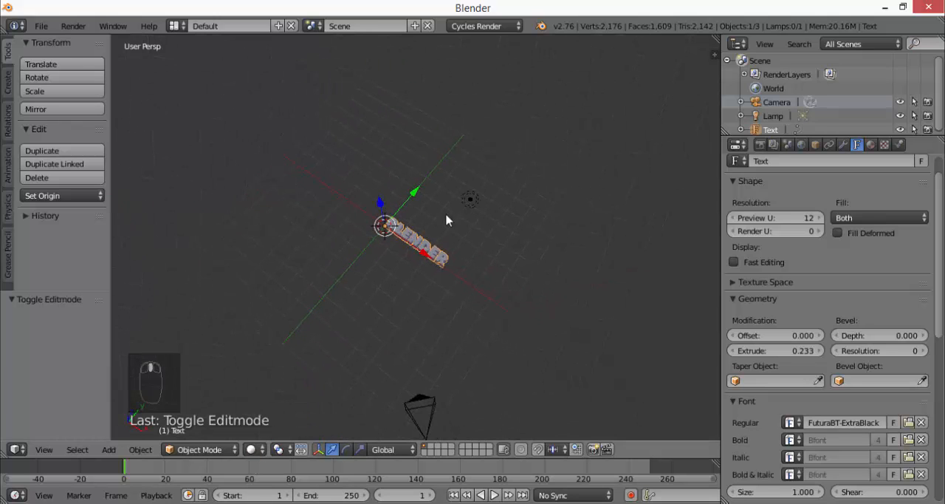
right_click(470, 200)
middle_drag(492, 263, 511, 166)
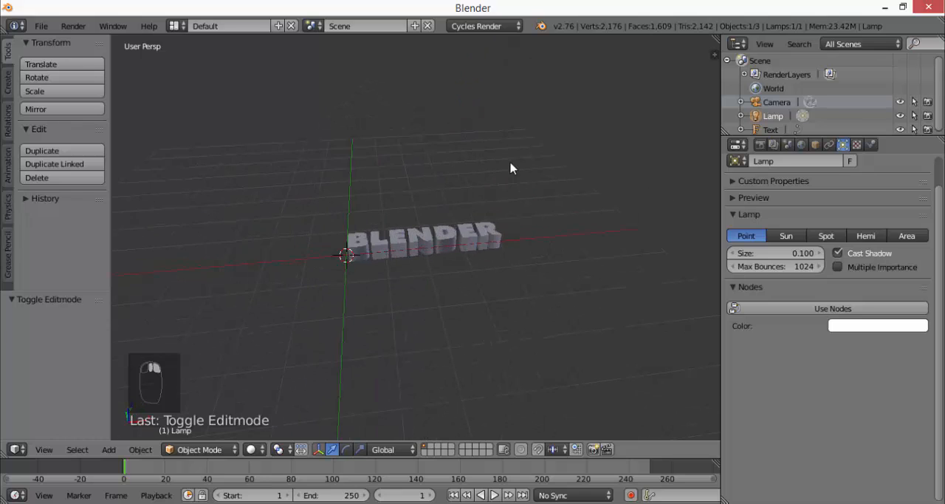
click(862, 328)
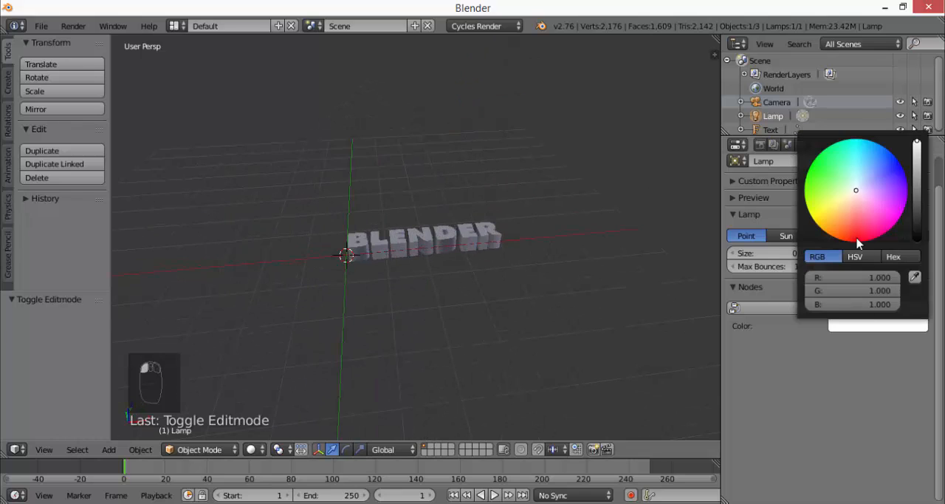
mouse_move(845, 199)
mouse_down()
mouse_move(815, 220)
mouse_move(854, 234)
mouse_up()
click(862, 336)
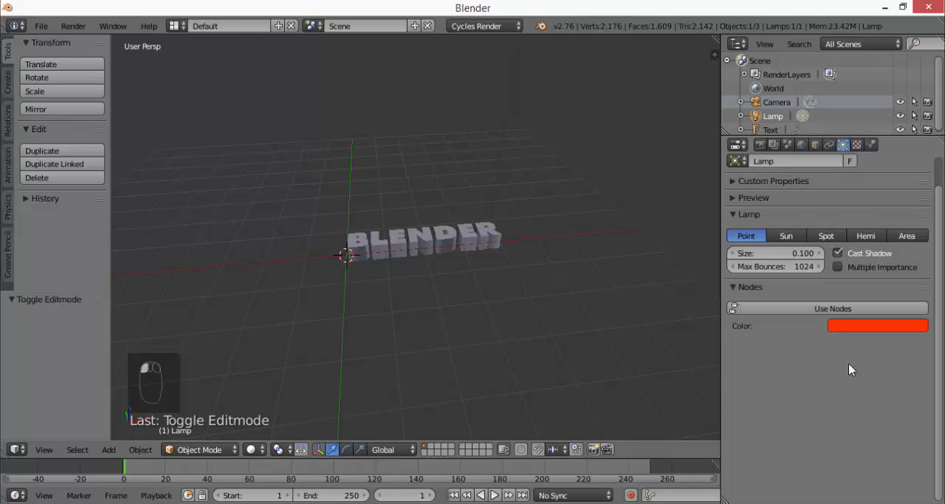
Try Bounding Box and Wireframe viewport shading on the text, and return to Solid
click(252, 449)
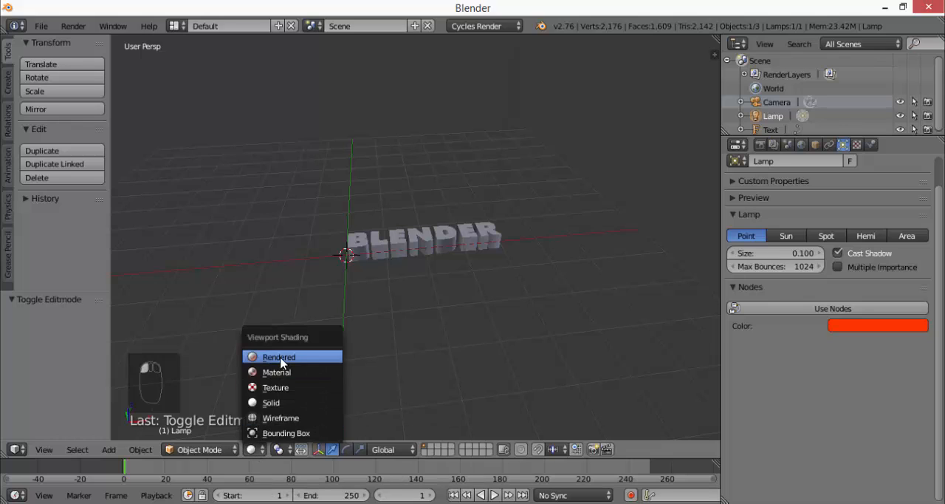
click(286, 434)
click(259, 450)
click(266, 417)
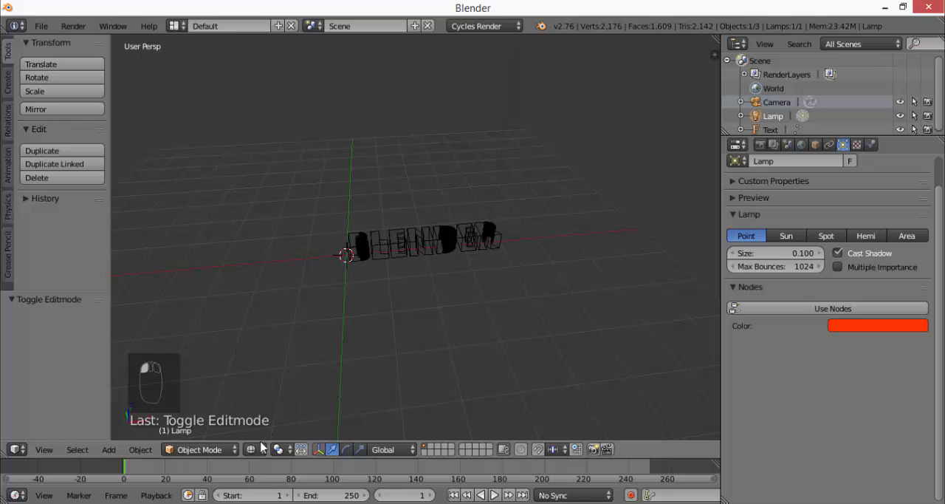
click(254, 449)
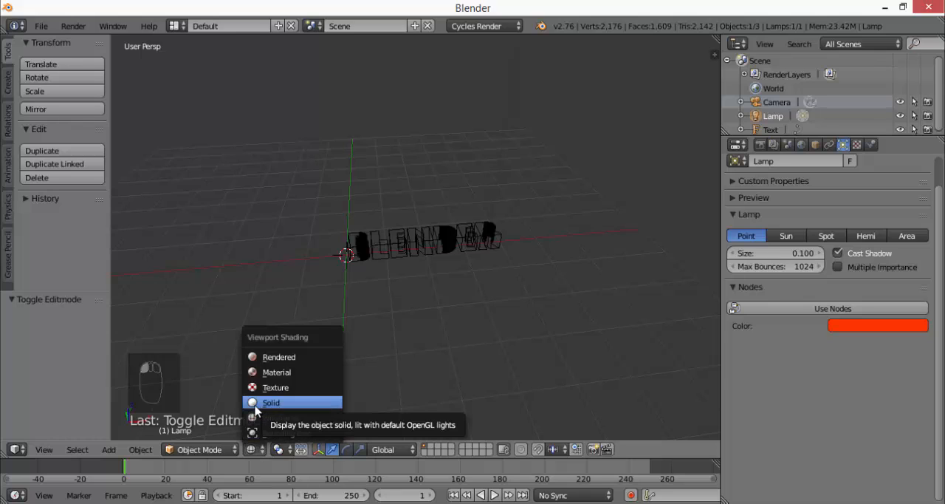
click(256, 403)
Switch the viewport to Rendered shading, enlarge the outliner and examine the red-lit text from several angles
click(253, 449)
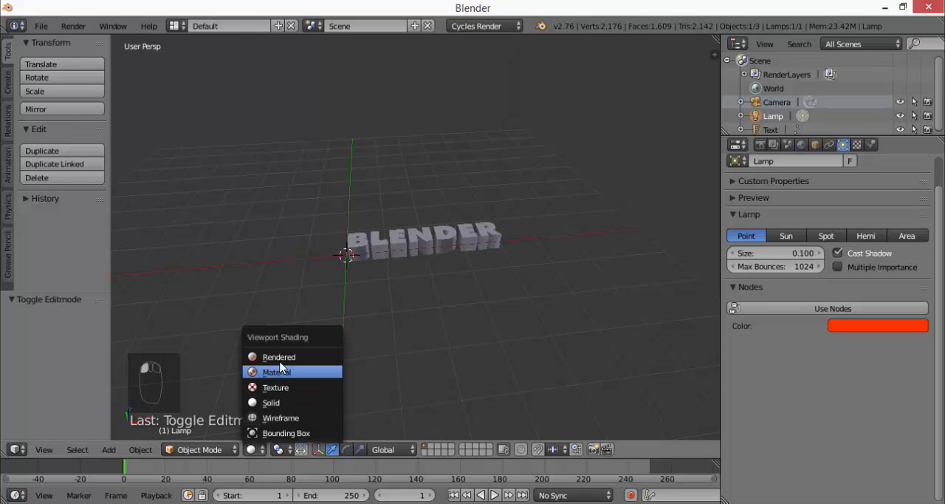
click(281, 361)
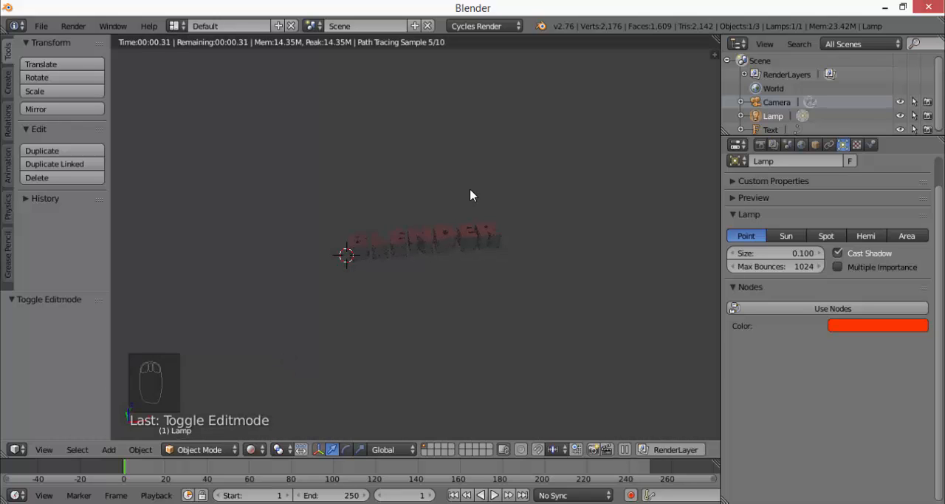
scroll(428, 224, up, 6)
mouse_move(428, 225)
middle_down()
mouse_move(406, 295)
mouse_move(447, 311)
middle_up()
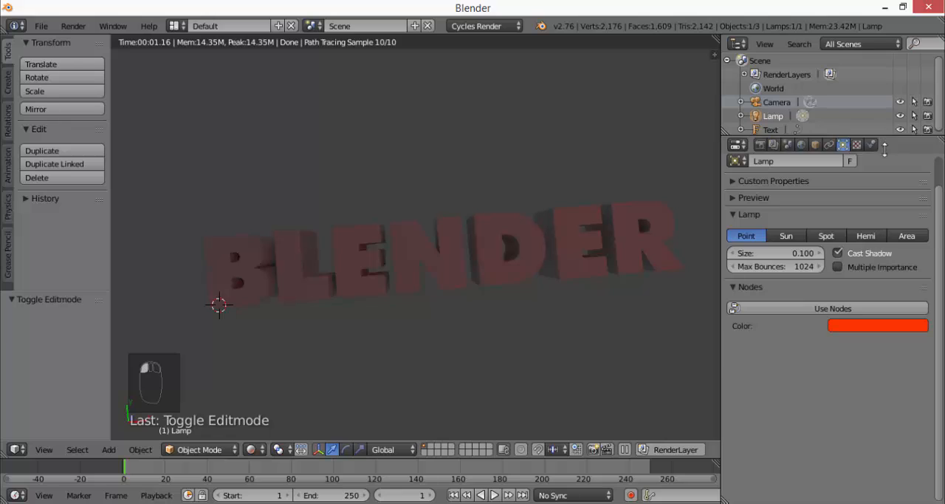
drag(884, 137, 884, 199)
middle_drag(508, 247, 534, 200)
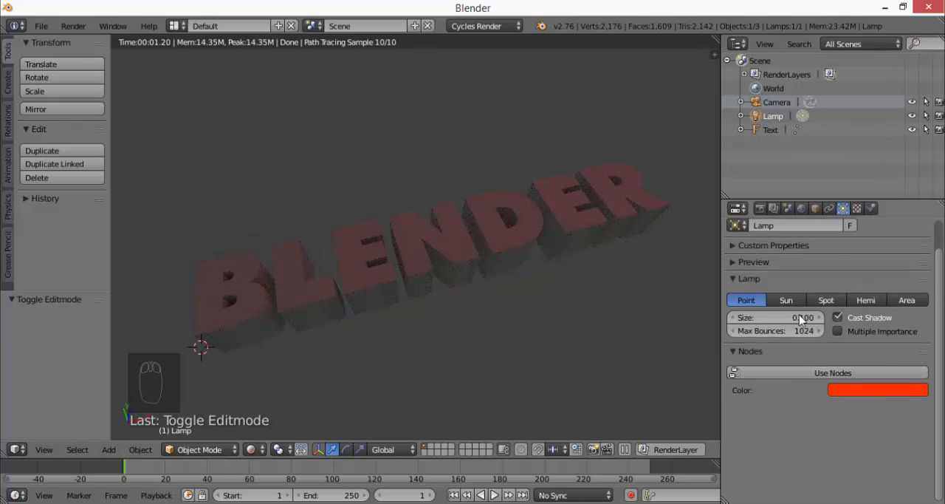
middle_drag(489, 237, 550, 174)
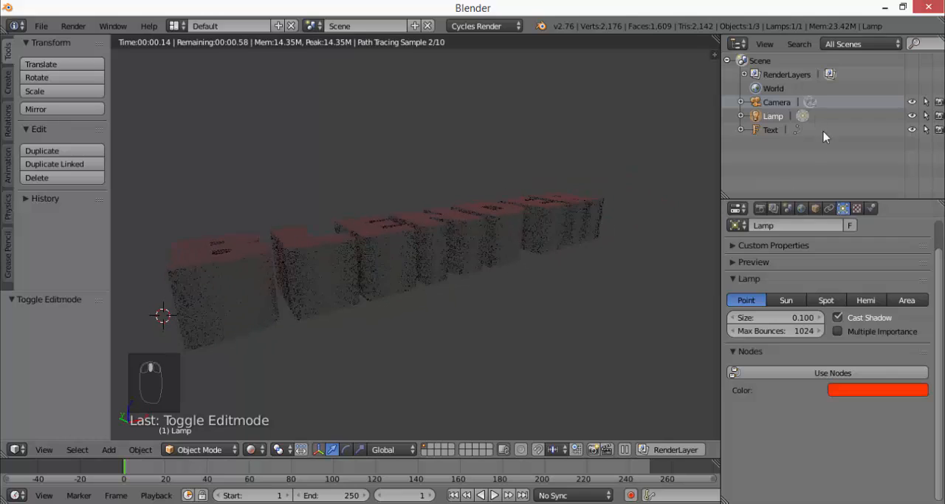
Select the lamp in the outliner and change its light color to blue (R 0.008, G 0.051, B 1.000)
right_click(771, 122)
click(784, 118)
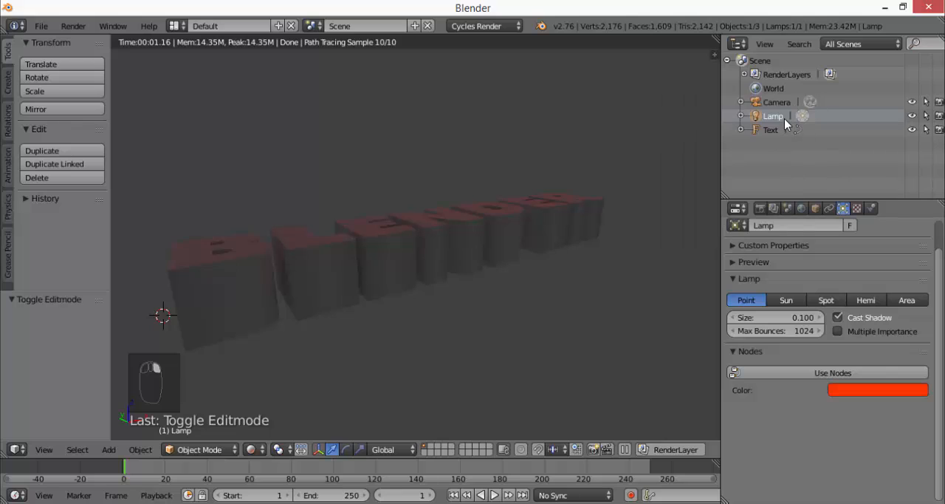
click(851, 391)
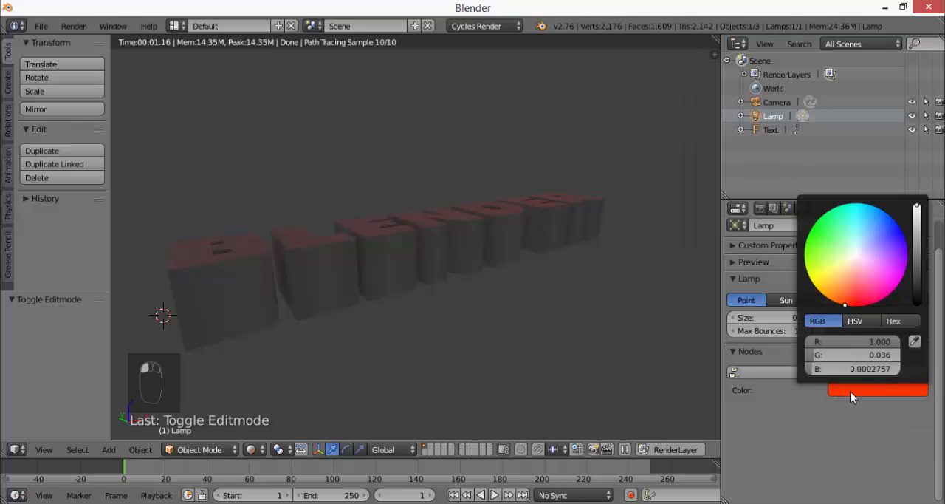
drag(859, 288, 896, 231)
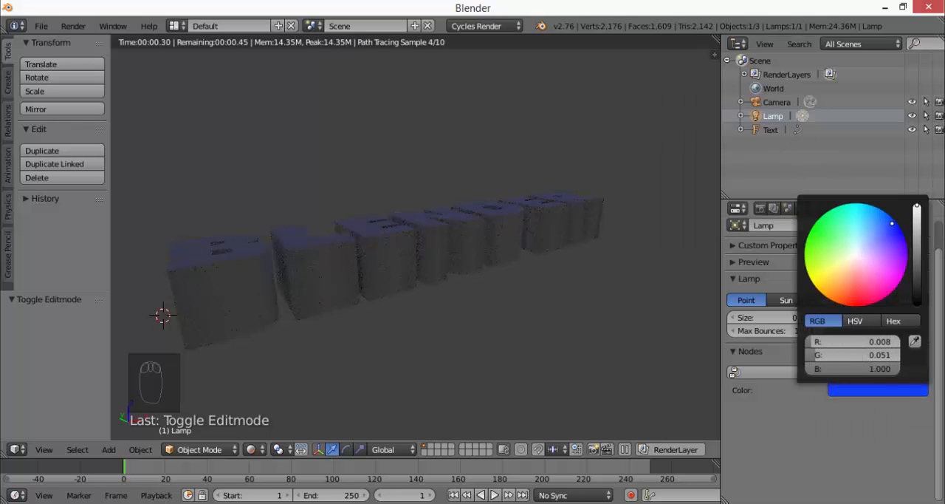
Reset the 3D cursor to the scene's origin, inspect the blue-lit rendered text and return the viewport to Solid shading
mouse_move(624, 160)
middle_down()
mouse_move(596, 235)
mouse_move(597, 219)
mouse_move(584, 213)
mouse_move(637, 170)
middle_up()
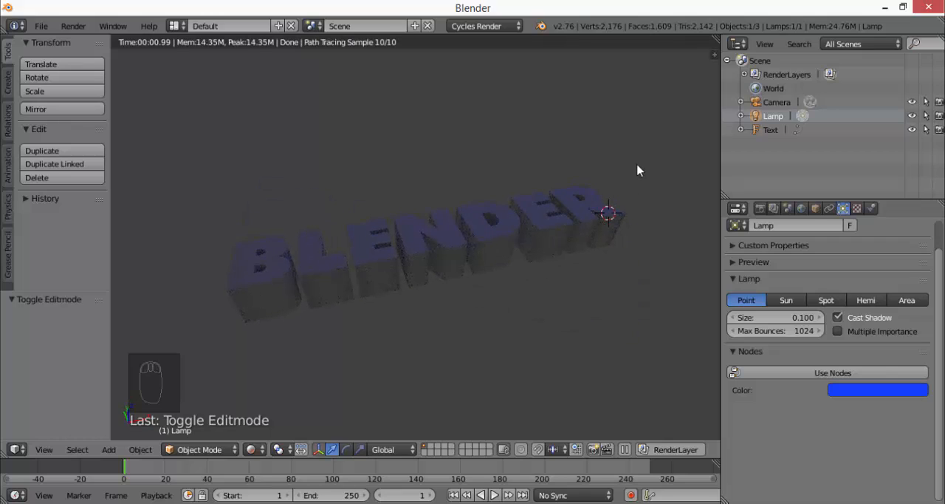
key(shift+c)
scroll(295, 283, up, 3)
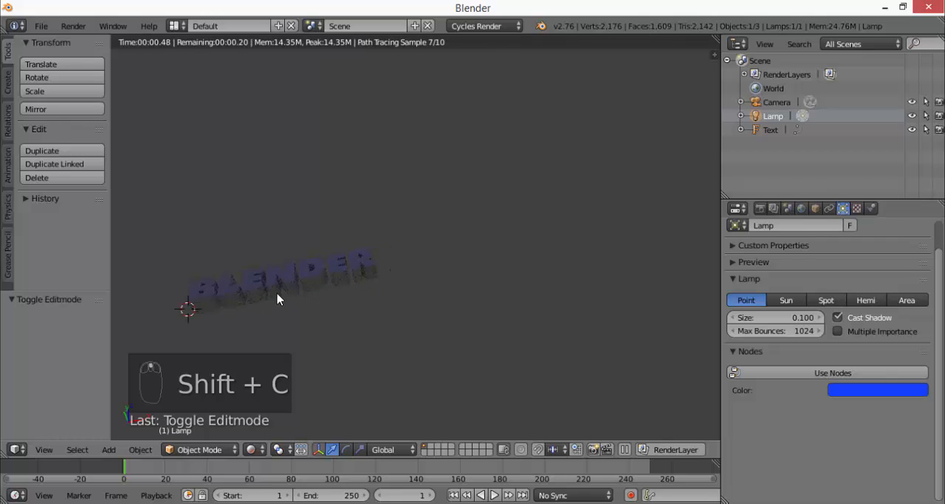
shift+middle_drag(352, 249, 463, 225)
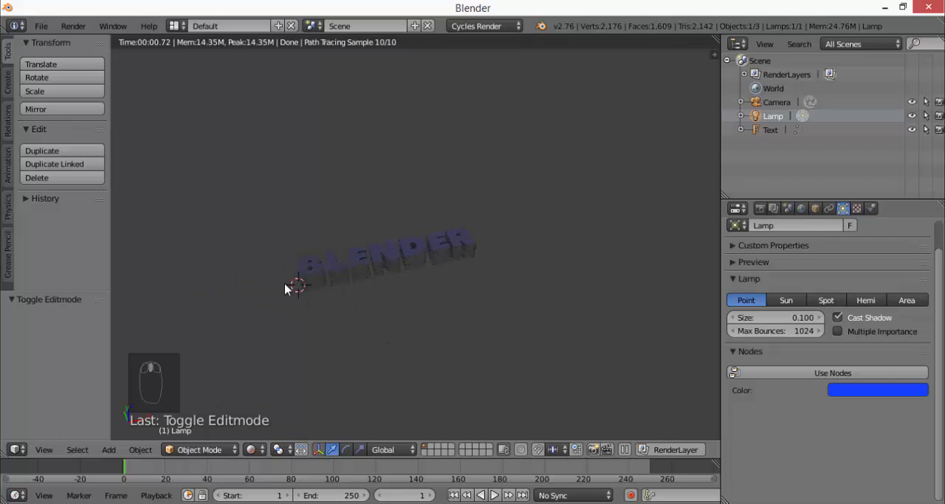
scroll(303, 295, up, 3)
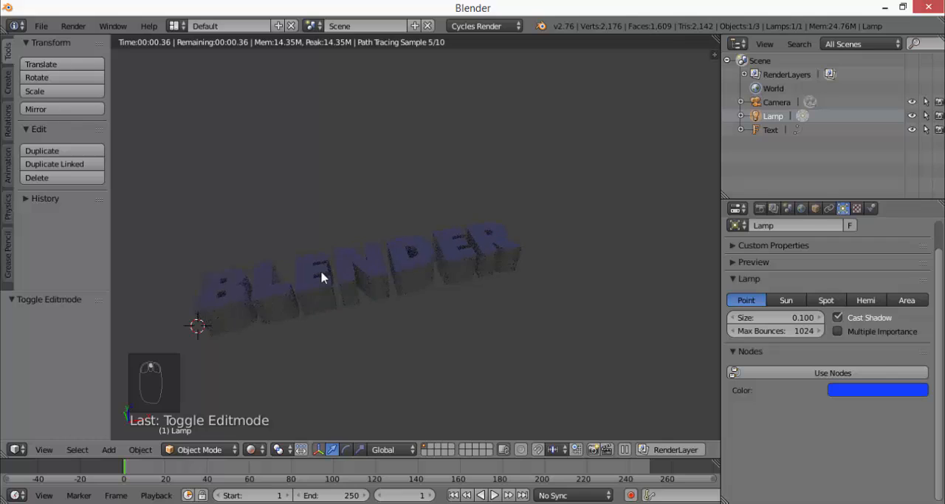
mouse_move(426, 272)
middle_down()
mouse_move(377, 314)
mouse_move(509, 272)
middle_up()
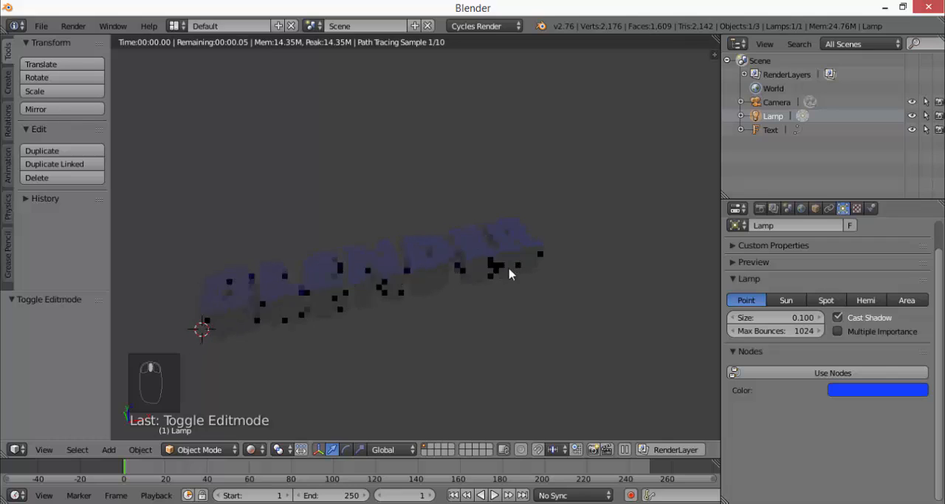
click(251, 450)
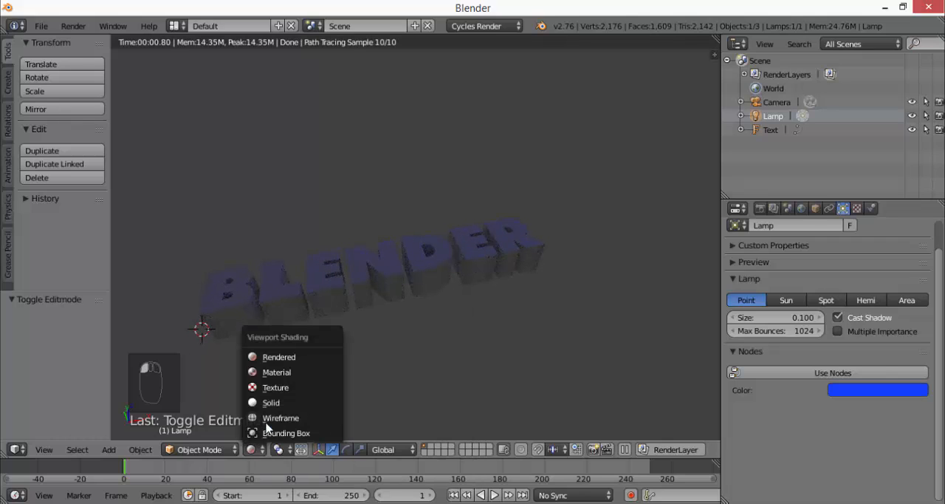
click(272, 404)
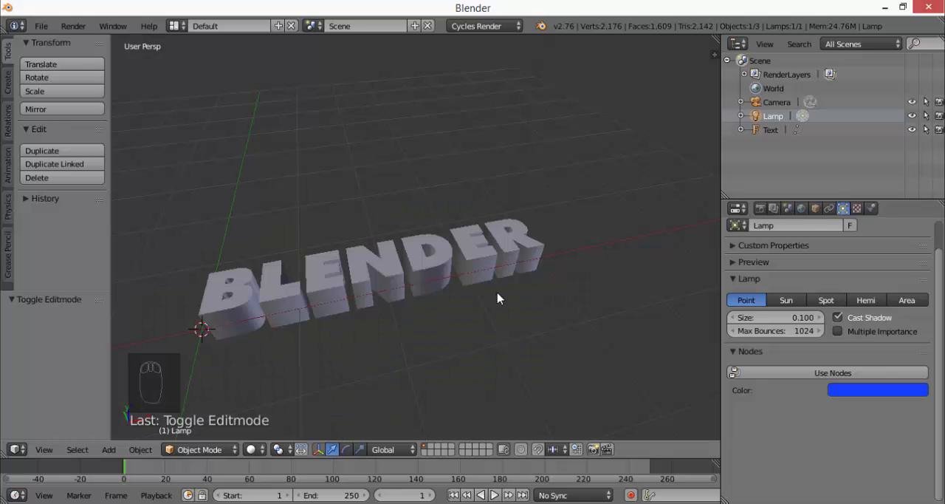
Delete the lamp from the scene
middle_drag(500, 295, 507, 301)
scroll(506, 302, down, 10)
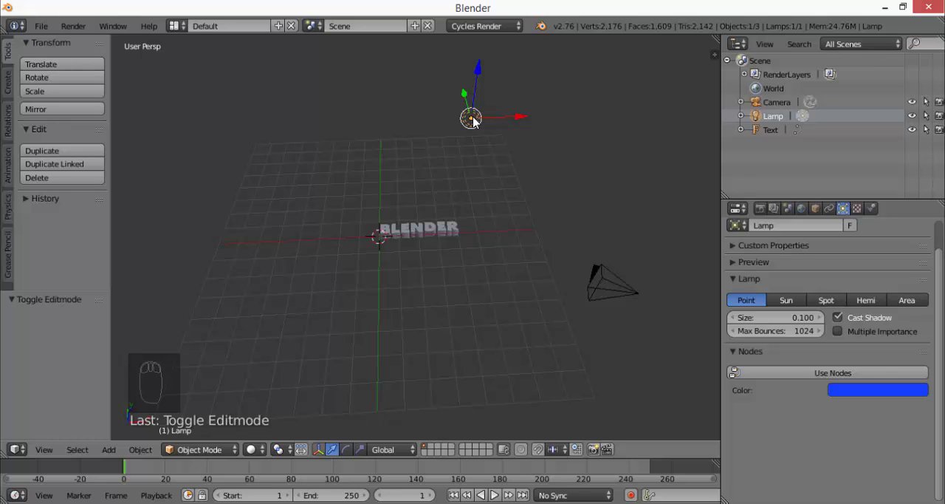
key(x)
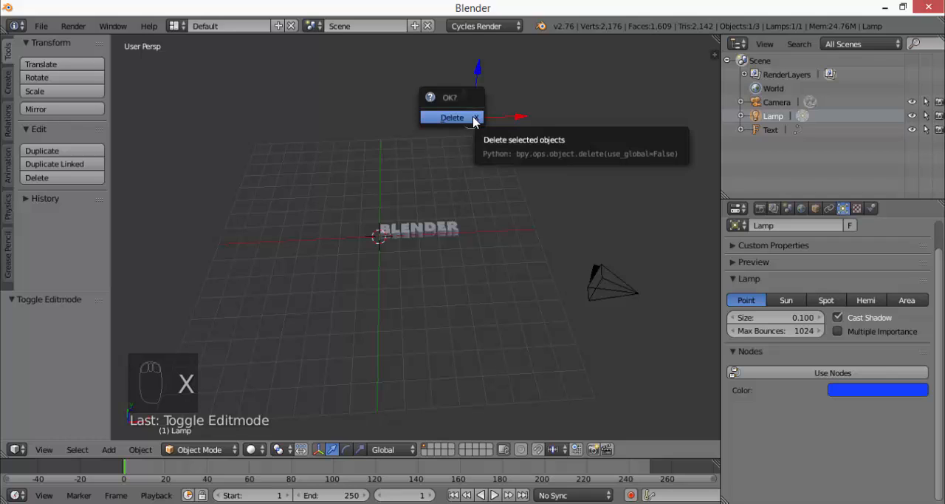
click(473, 118)
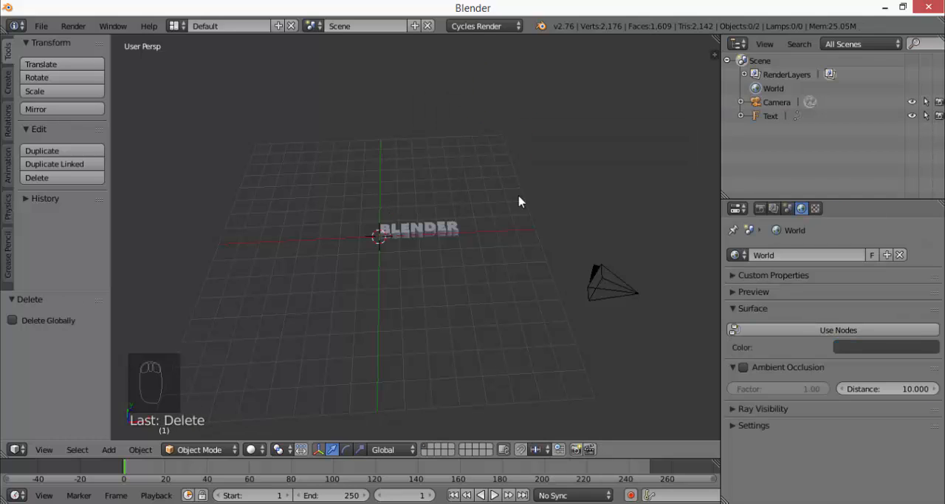
Add a plane mesh at the 3D cursor beside the BLENDER text
scroll(381, 256, up, 6)
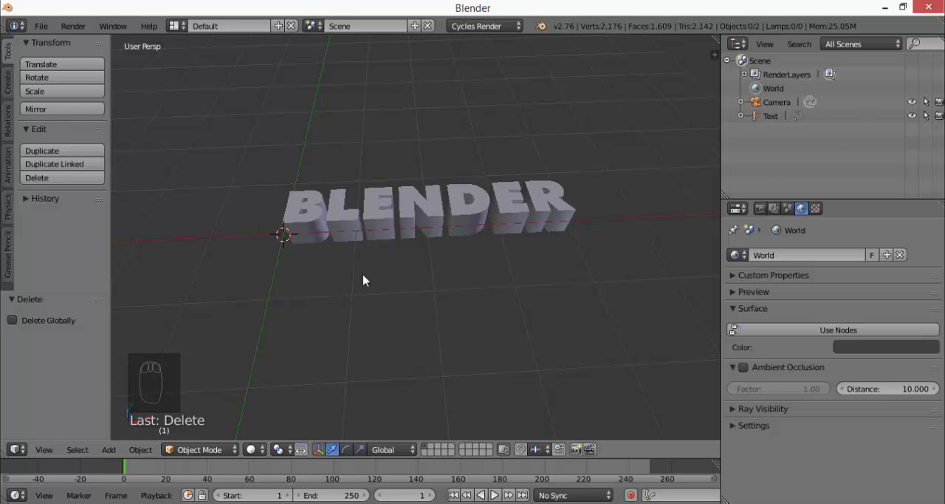
scroll(363, 280, down, 2)
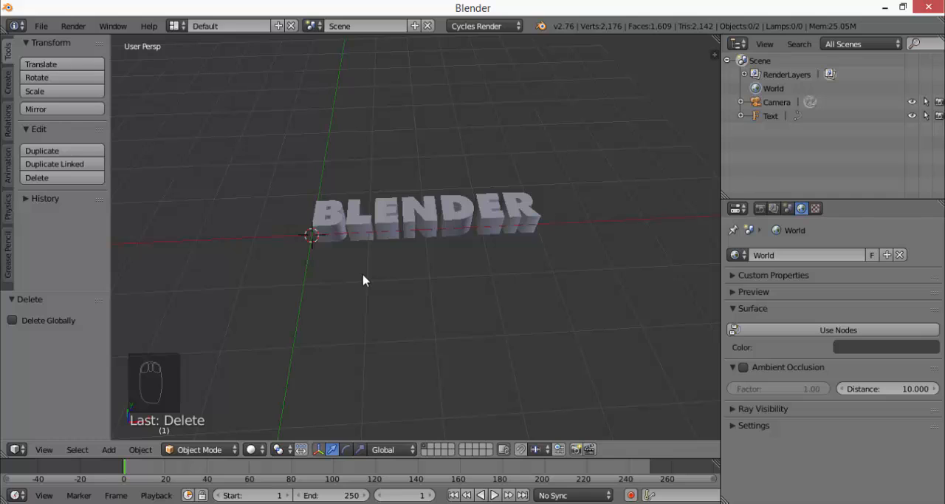
click(108, 450)
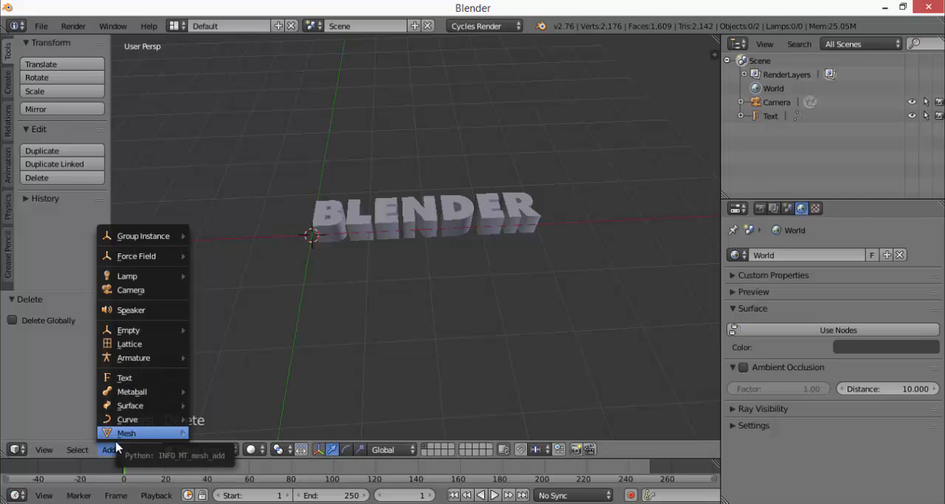
click(118, 441)
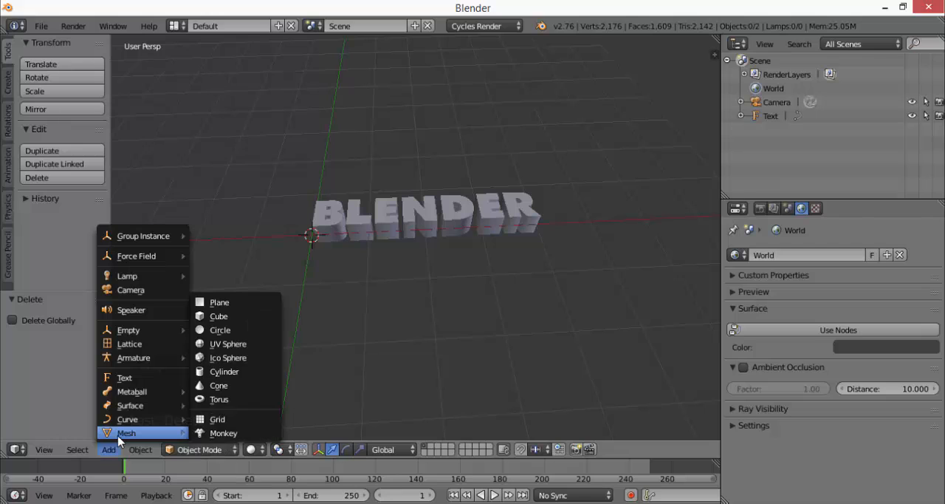
click(210, 305)
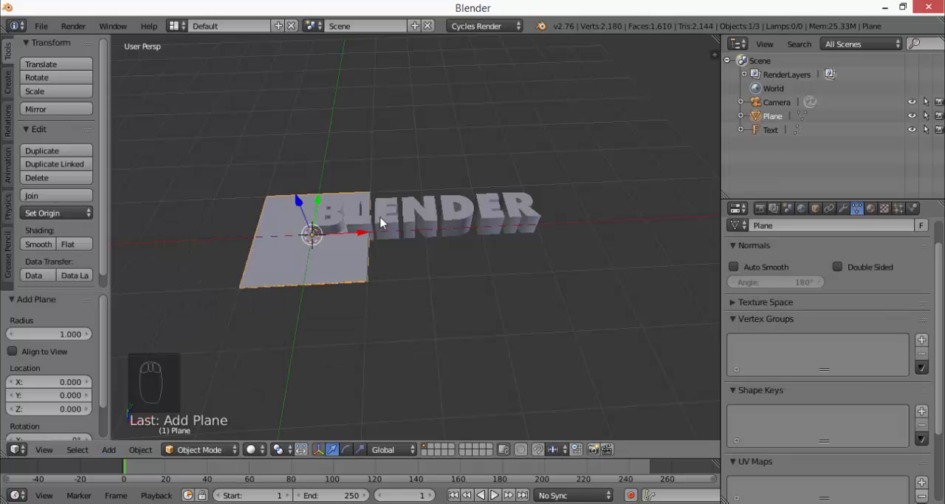
Move the plane about 2 units along X under the text and scale it up about 2.6 times
drag(363, 233, 478, 232)
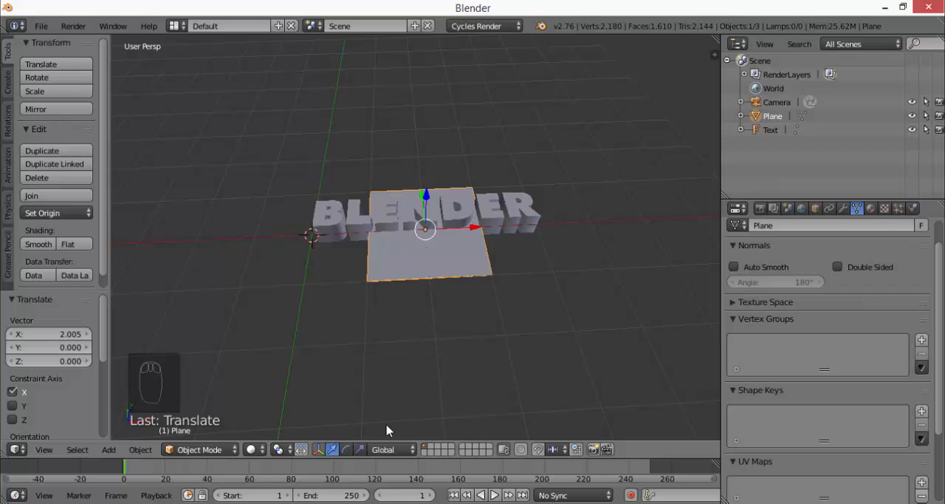
key(s)
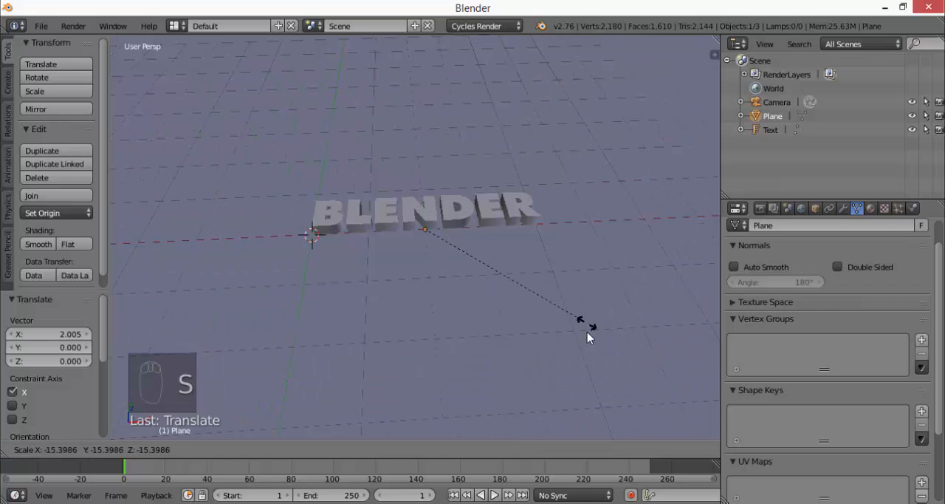
click(456, 251)
With the translate manipulator, shift the plane about 0.34 and 1.46 along X, -0.61 along Y and 0.11 along Z
click(320, 451)
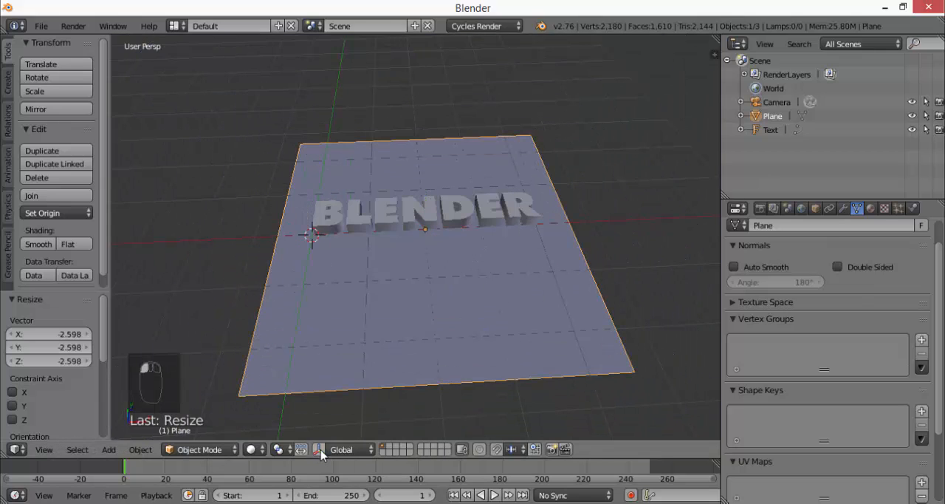
click(321, 450)
click(337, 448)
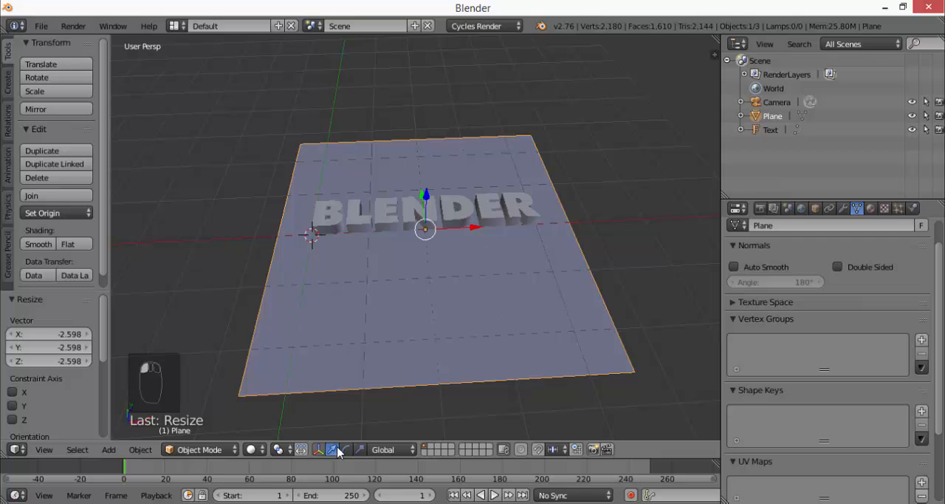
mouse_move(482, 231)
mouse_down()
mouse_move(557, 219)
mouse_move(449, 208)
mouse_move(346, 238)
mouse_move(490, 219)
mouse_move(480, 216)
mouse_up()
middle_drag(523, 236, 467, 210)
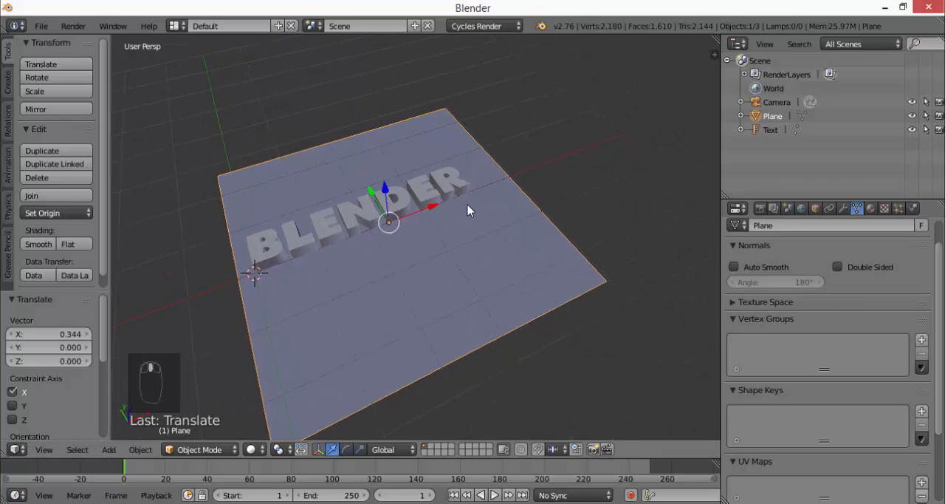
drag(432, 211, 515, 221)
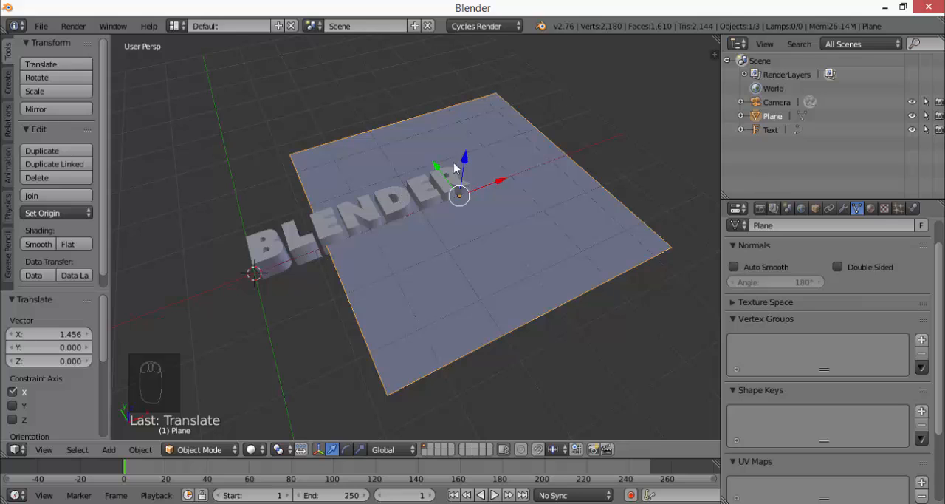
drag(436, 165, 445, 209)
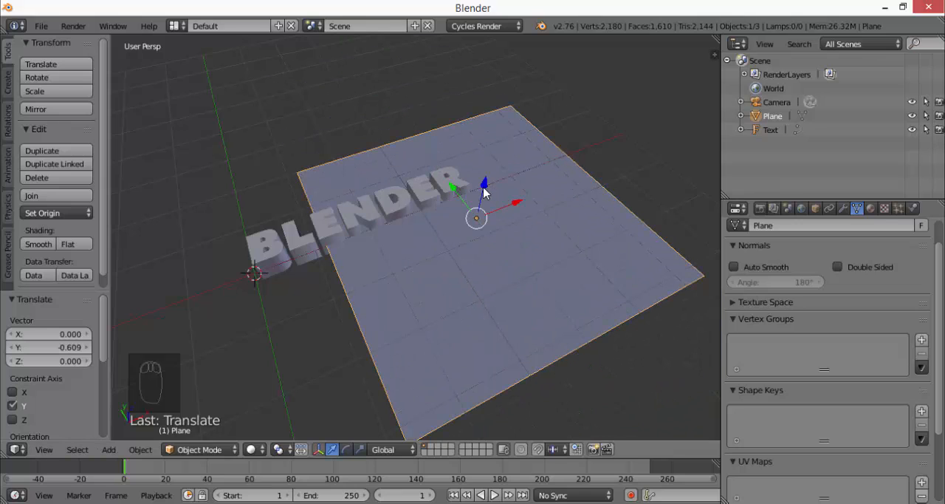
drag(482, 192, 521, 214)
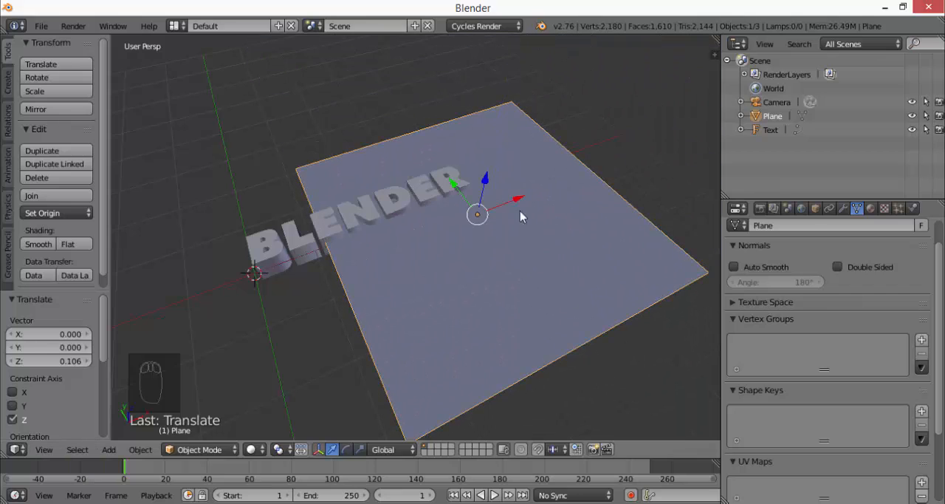
middle_drag(516, 245, 473, 281)
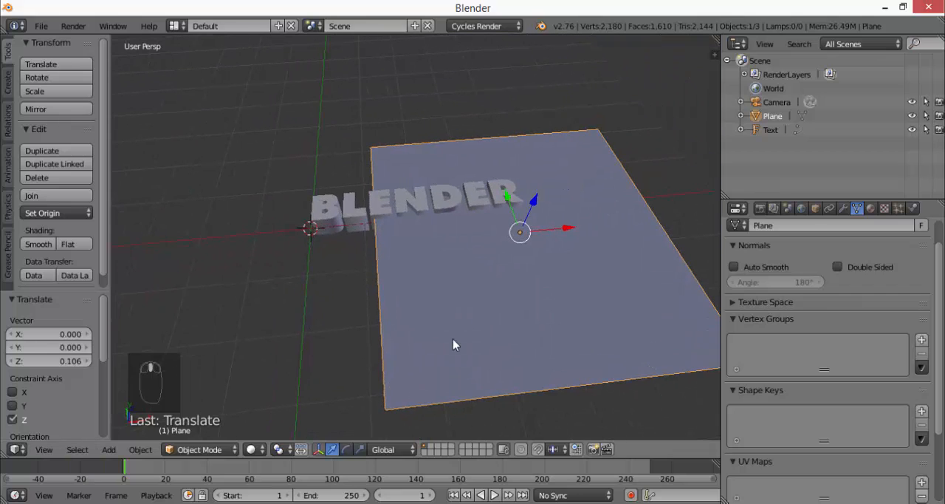
Try rotating the plane with the rotate manipulator and undo the rotation
click(347, 449)
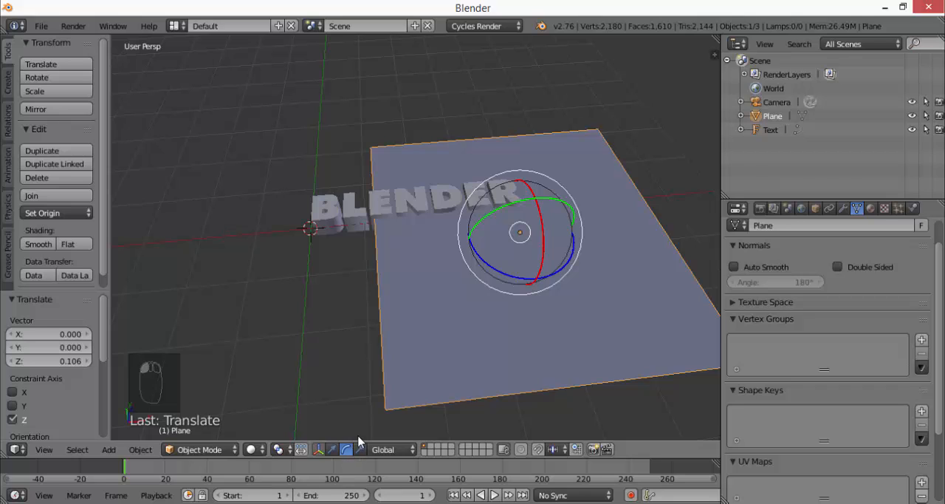
drag(555, 272, 583, 280)
key(ctrl+z)
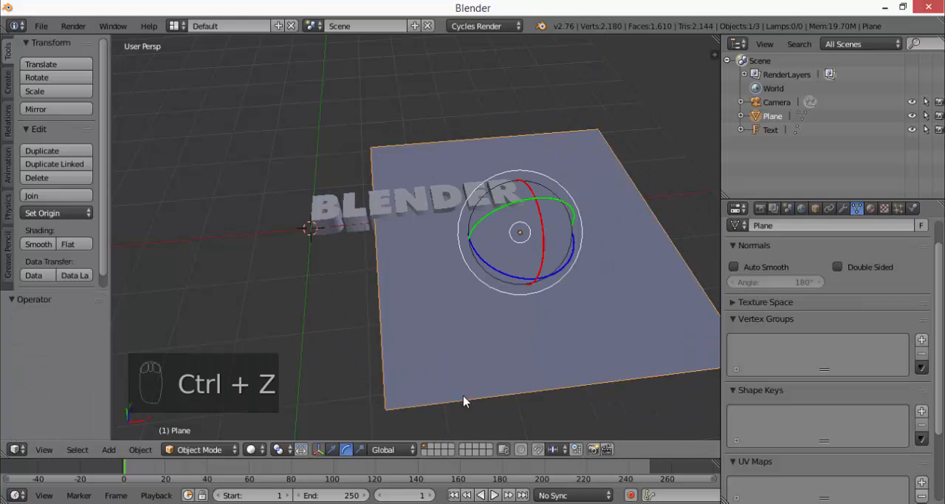
Using the scale manipulator, scale the plane about 2.18 on Z, 0.92 on X and 3.88 on X
click(360, 449)
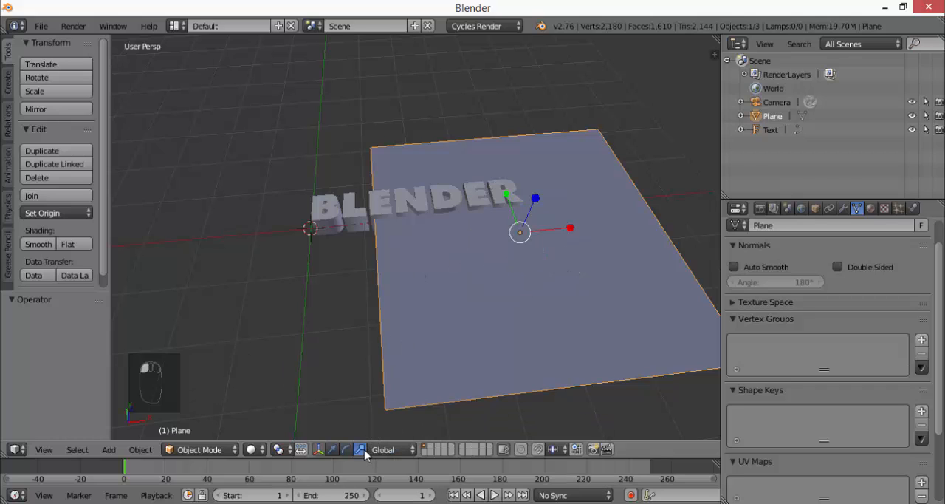
middle_drag(503, 299, 549, 290)
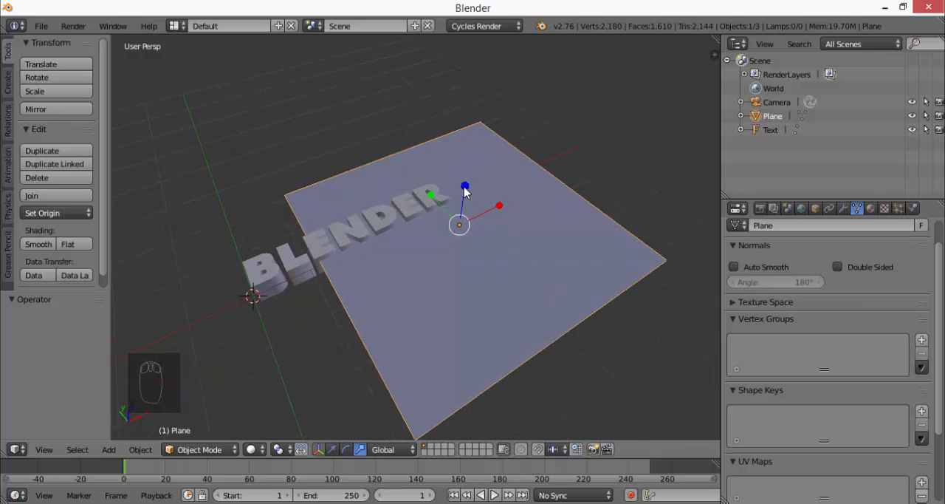
drag(464, 187, 507, 209)
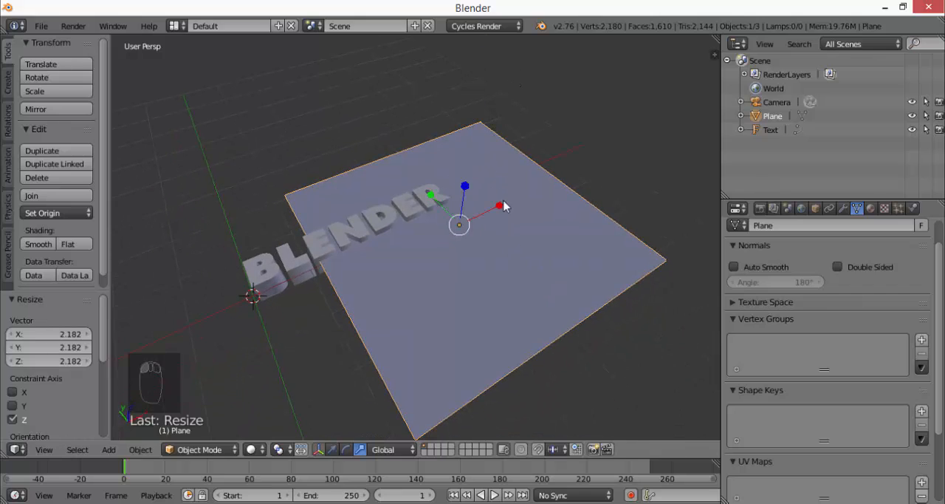
key(s)
click(499, 234)
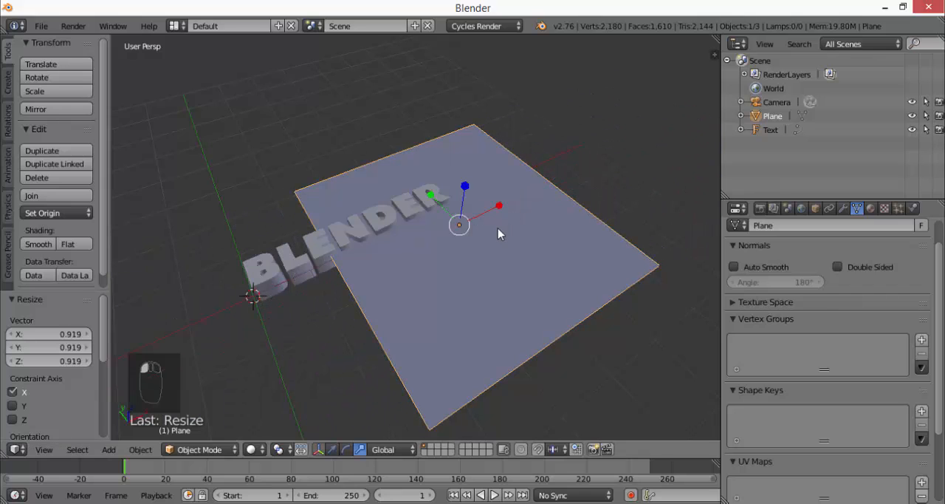
key(s)
click(604, 147)
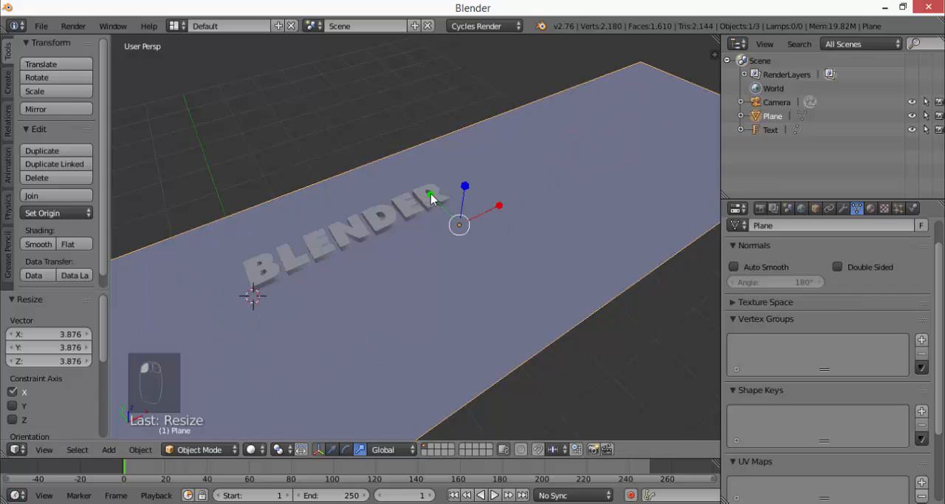
Adjust the plane's proportions by scaling it about 1.13 along Y and 0.61 along X
key(s)
click(431, 198)
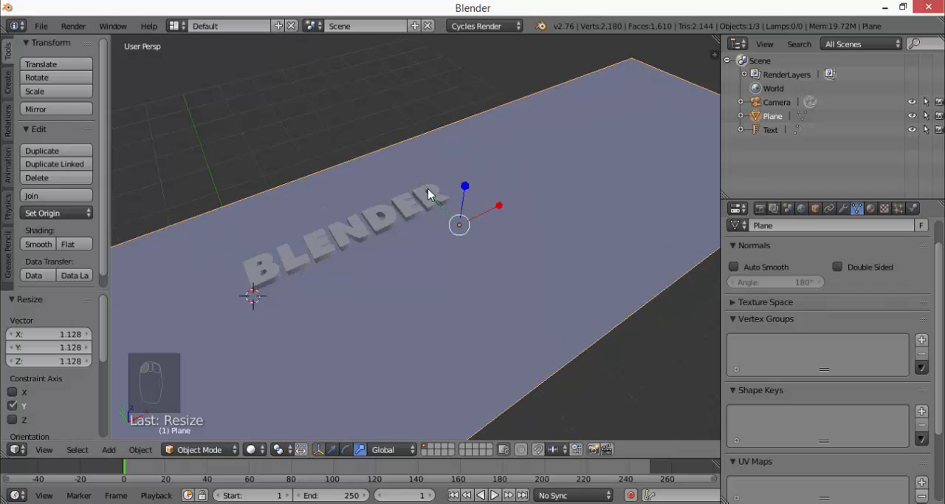
key(s)
mouse_move(479, 208)
mouse_down()
mouse_move(467, 209)
mouse_move(482, 210)
mouse_up()
middle_drag(481, 210, 489, 270)
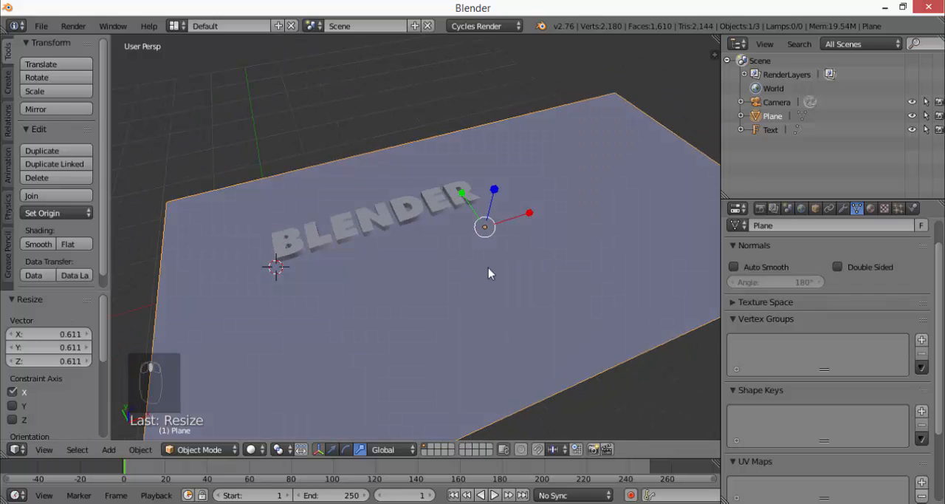
Move the plane back along Y behind the text and rotate it about 79.4° around X
click(332, 449)
drag(463, 204, 416, 118)
click(346, 449)
middle_drag(445, 124, 316, 273)
middle_drag(248, 254, 262, 302)
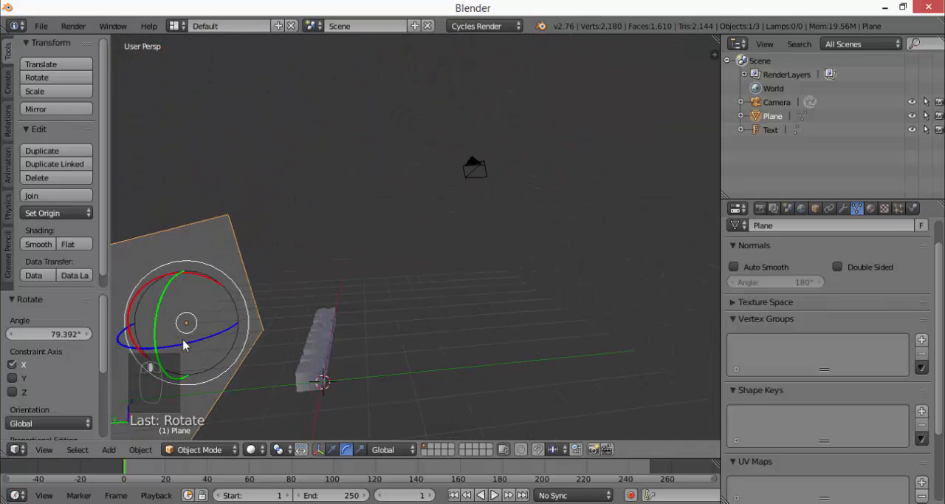
Rotate the plane about 15.4° more around X so it stands upright behind the text
middle_drag(328, 356, 480, 261)
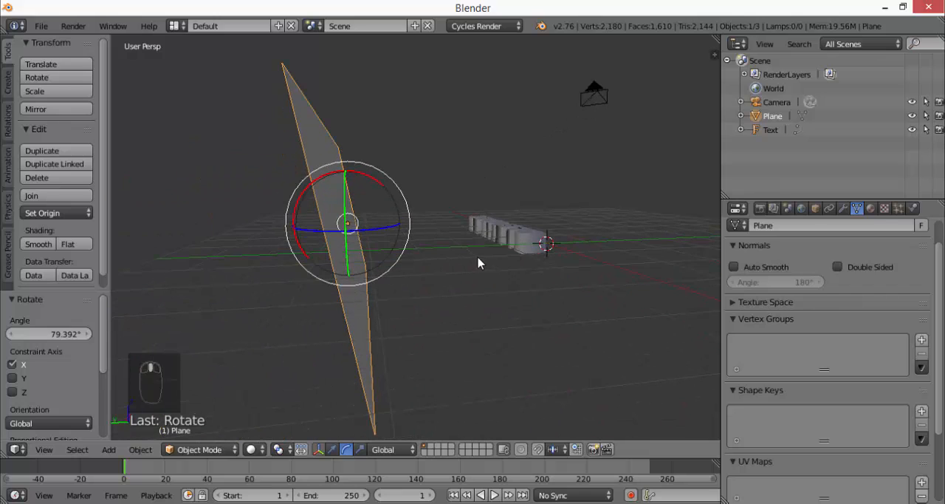
middle_drag(545, 252, 396, 203)
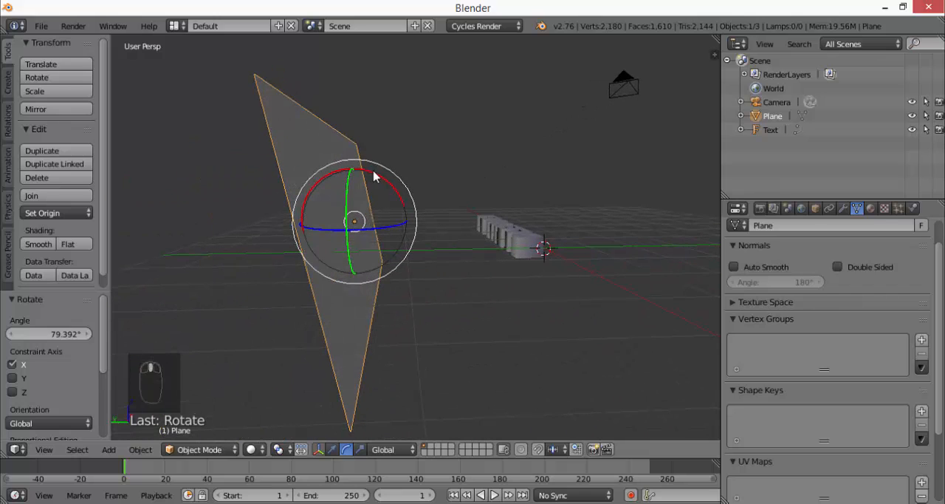
drag(374, 176, 384, 187)
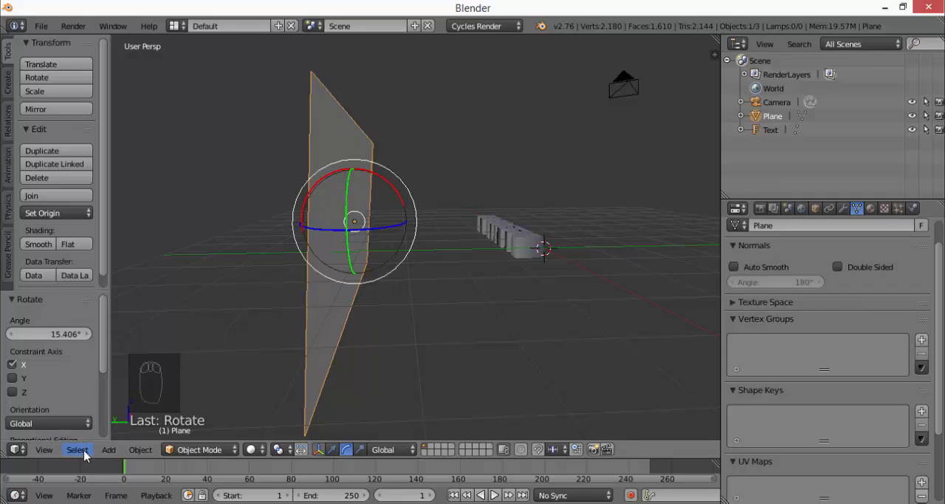
Duplicate the upright plane and place the copy in front of the text, about -9.5 units along Y
click(141, 449)
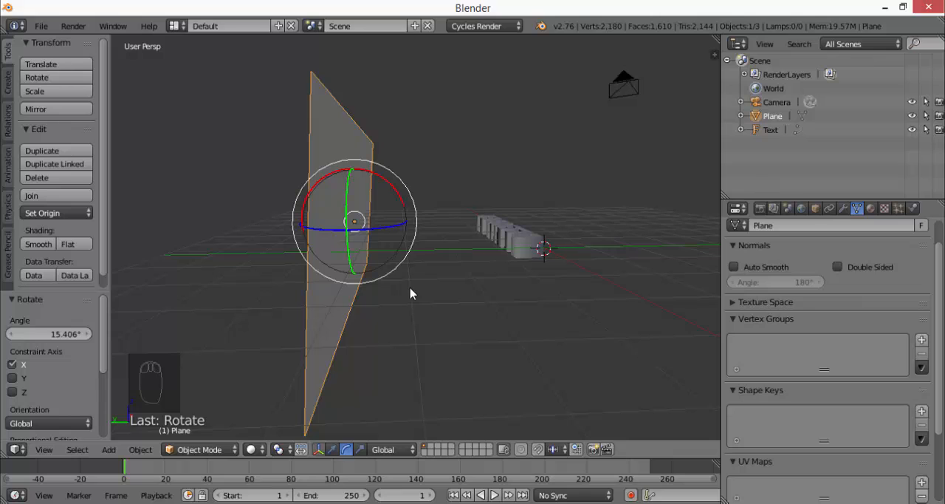
key(shift+d)
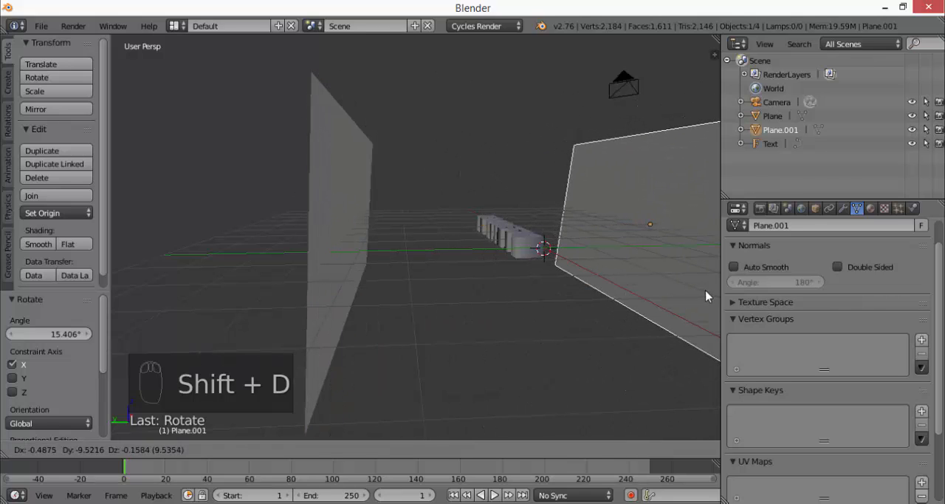
click(707, 295)
Preview the text between the two planes in Rendered viewport shading and return to Solid
middle_drag(649, 274, 421, 231)
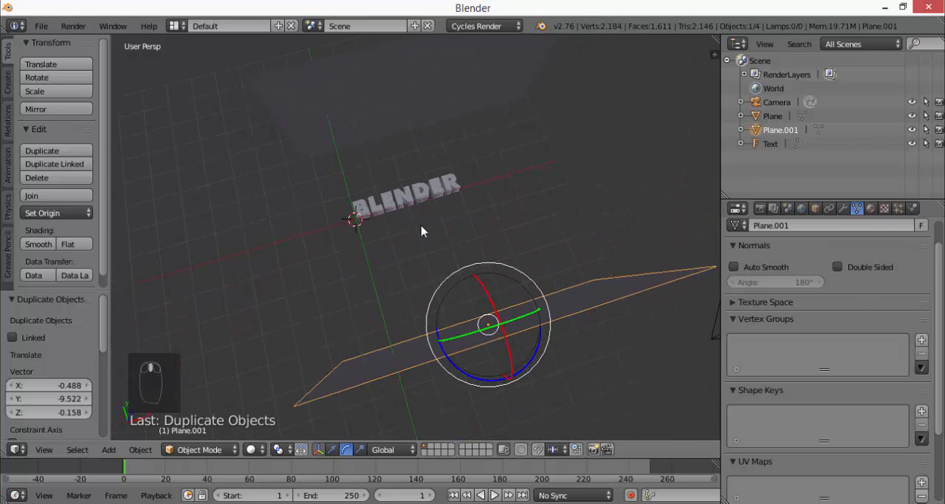
click(251, 449)
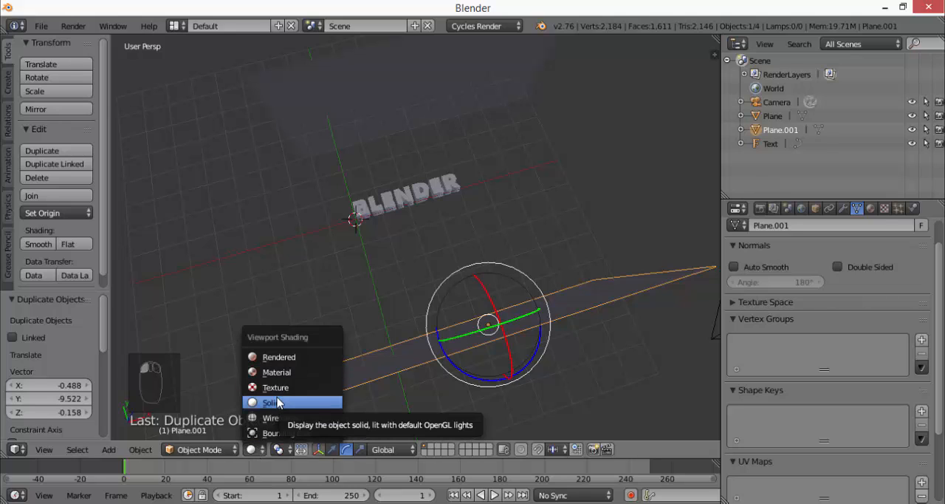
click(296, 357)
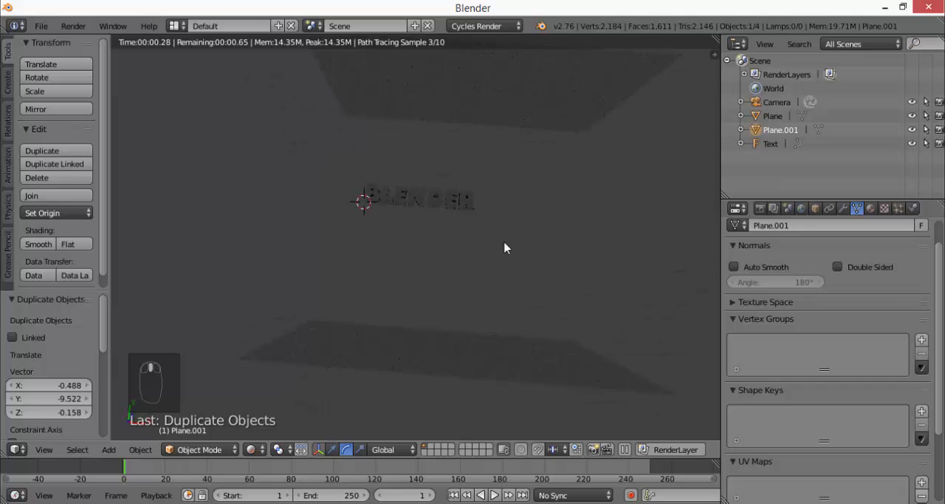
click(251, 448)
click(266, 392)
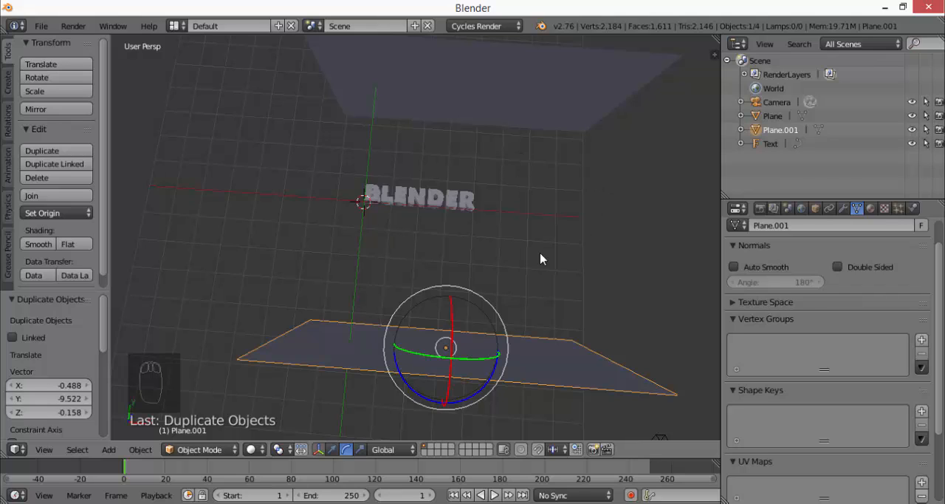
Try selecting the back and front planes together, and select only the text
middle_drag(540, 259, 525, 231)
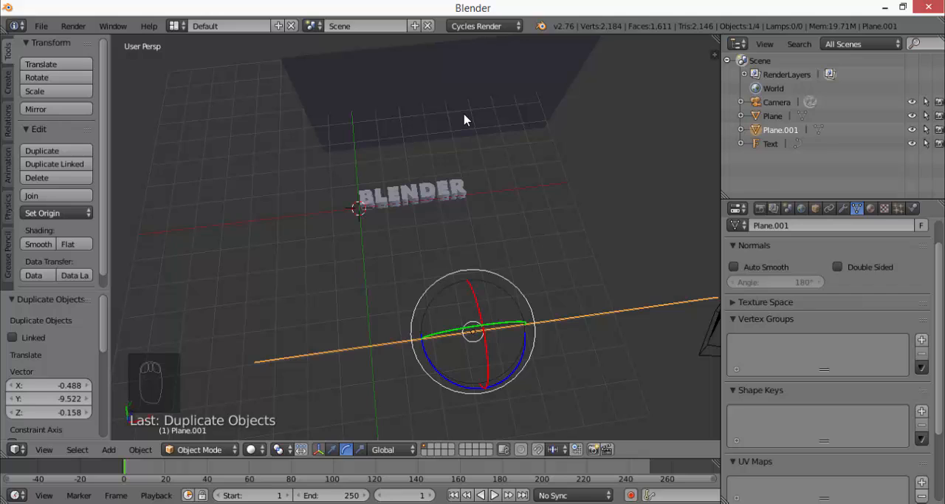
mouse_move(464, 119)
middle_down()
mouse_move(453, 106)
mouse_move(464, 119)
middle_up()
right_click(470, 92)
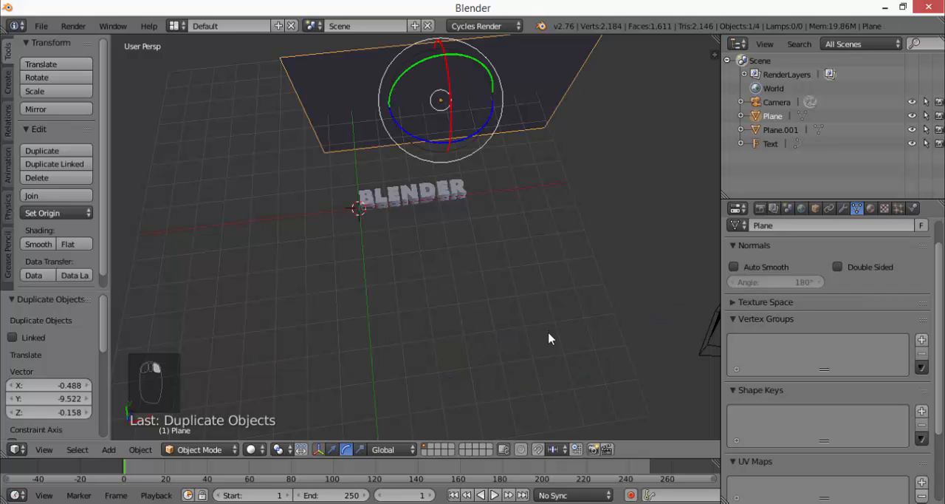
shift+right_click(541, 335)
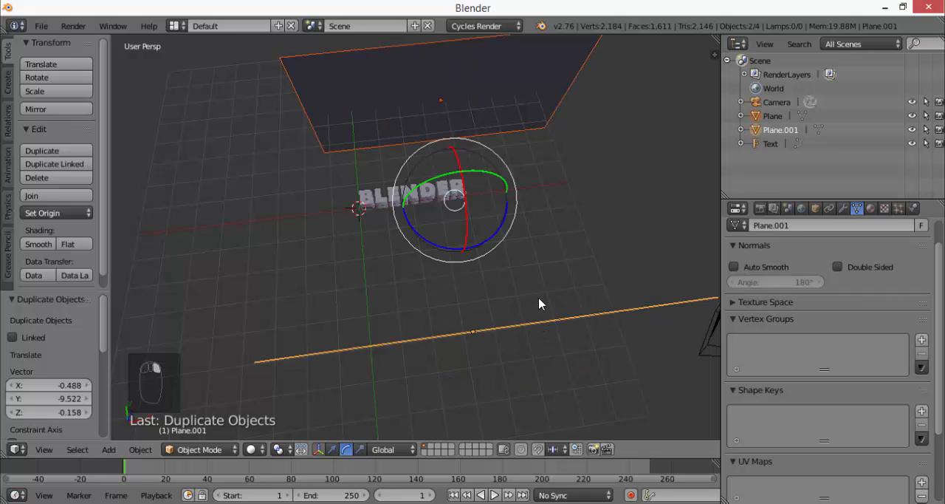
right_click(378, 201)
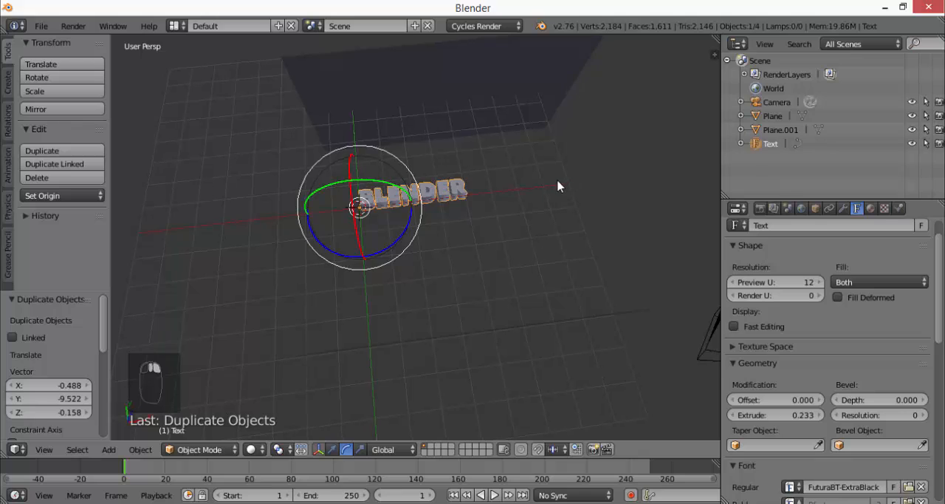
middle_drag(557, 186, 546, 225)
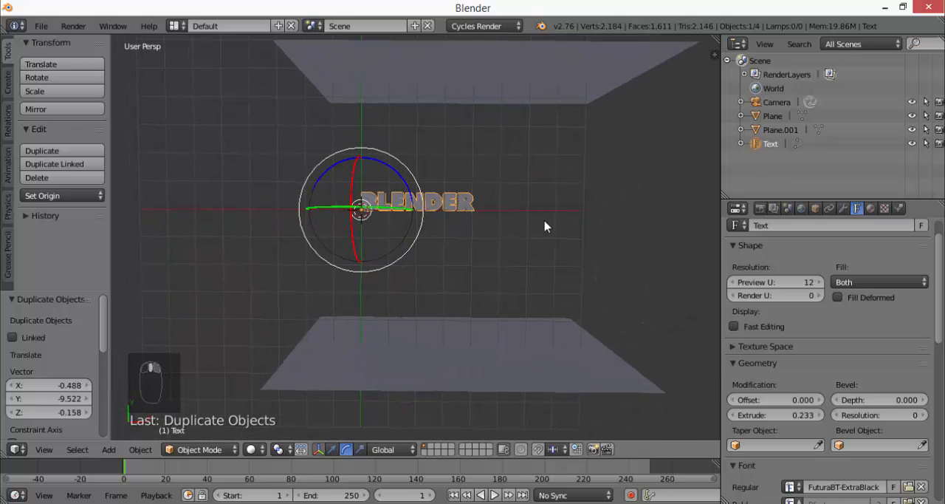
Try selecting each plane individually and placing the 3D cursor at several spots around the text
right_click(505, 83)
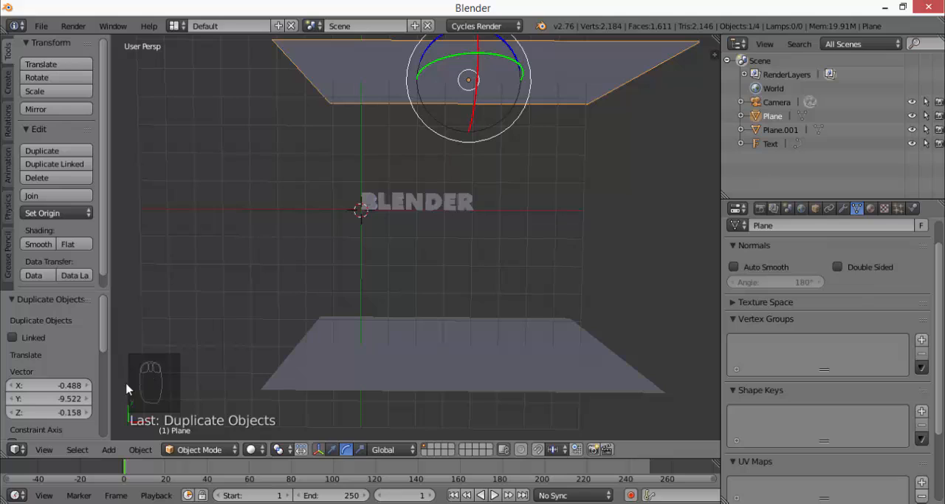
right_click(492, 373)
click(541, 276)
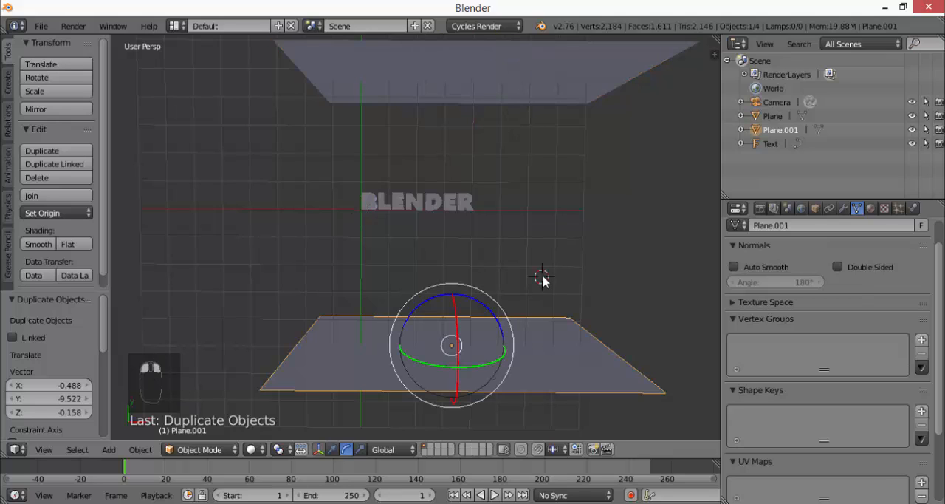
click(561, 178)
click(404, 255)
click(234, 216)
click(256, 263)
click(316, 274)
middle_drag(390, 244, 430, 235)
right_click(500, 74)
right_click(547, 343)
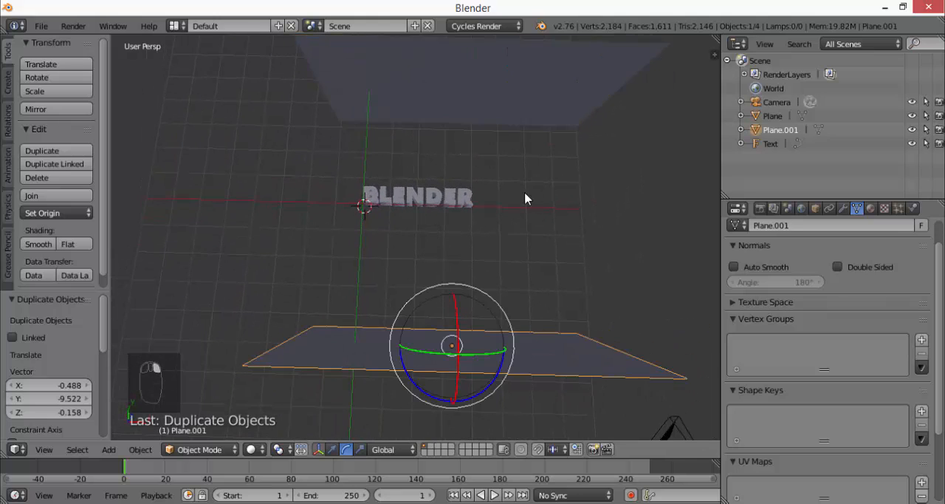
right_click(506, 100)
right_click(580, 358)
right_click(453, 202)
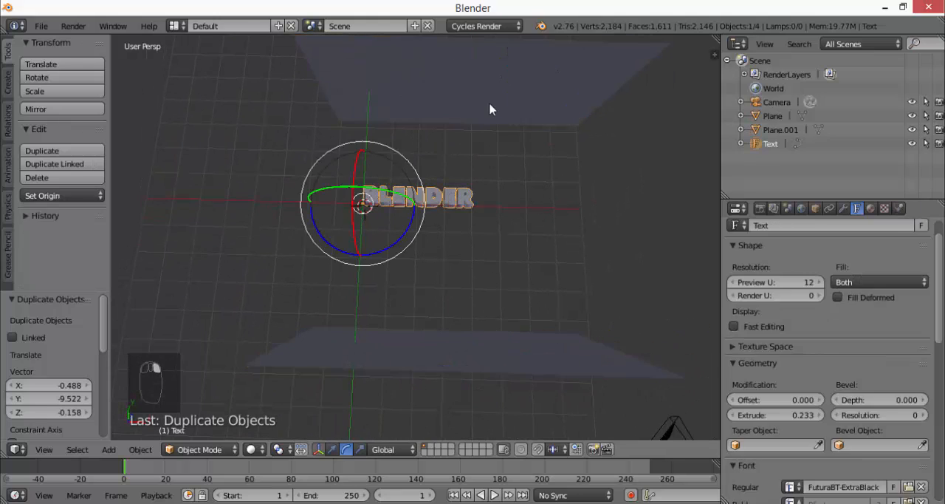
right_click(493, 109)
right_click(532, 355)
right_click(441, 198)
Select the back and front planes together, with the front plane as the active object
right_click(450, 123)
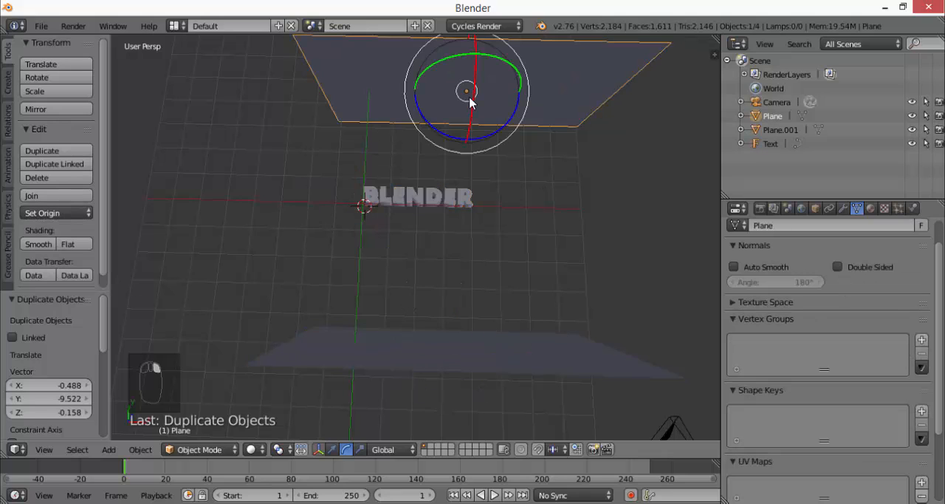
shift+right_click(537, 361)
middle_drag(537, 367, 552, 330)
middle_drag(458, 213, 472, 218)
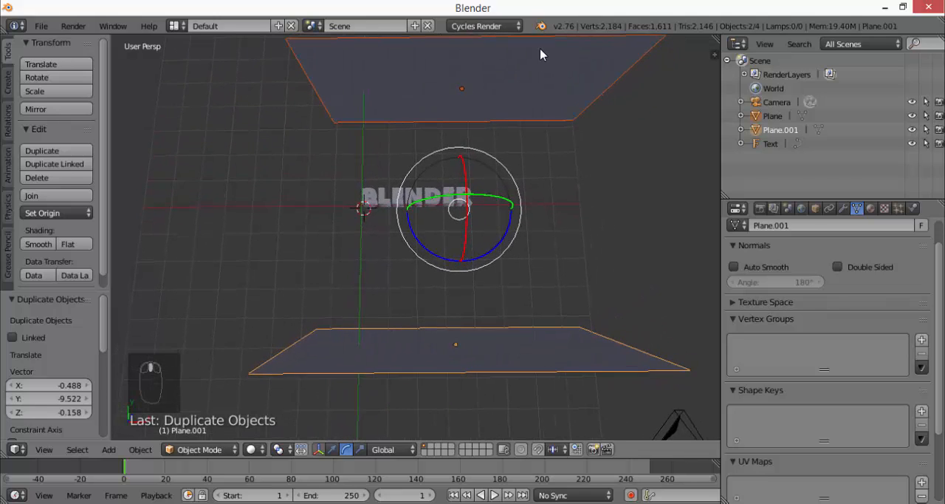
middle_drag(411, 209, 464, 203)
drag(463, 203, 465, 229)
key(ctrl+z)
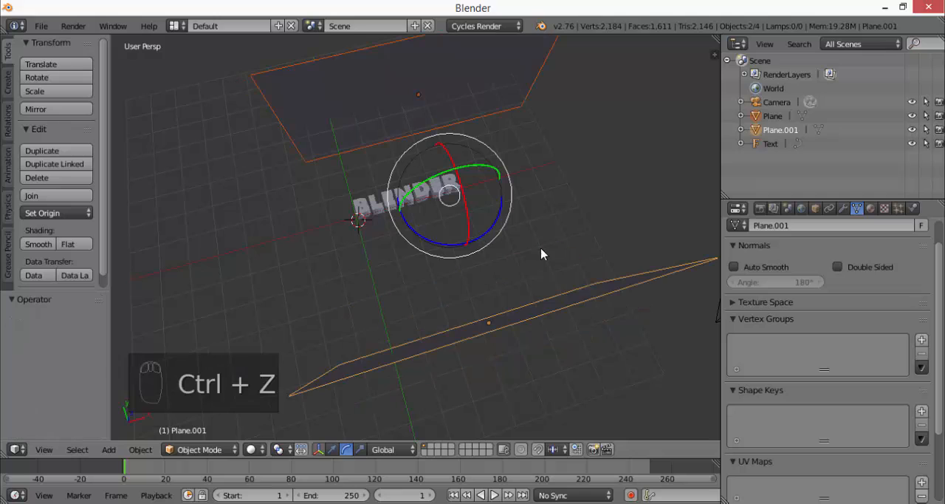
middle_drag(544, 256, 509, 267)
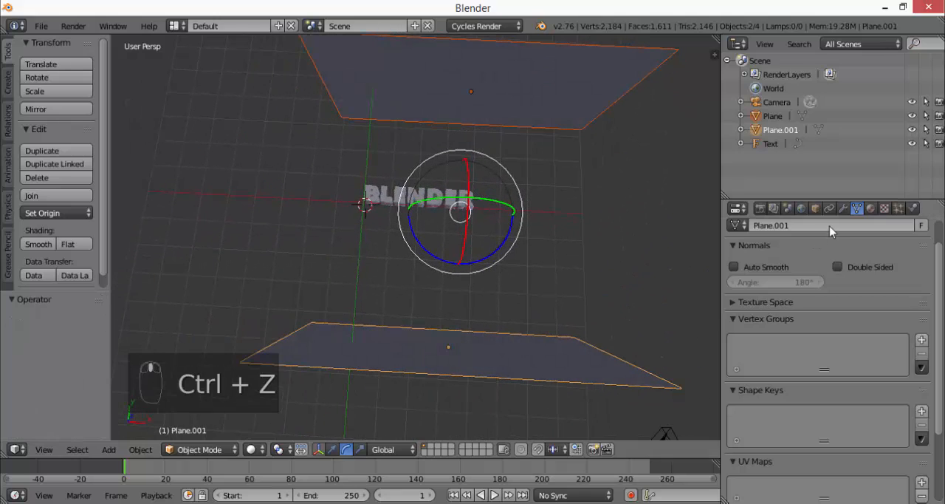
Add a new material to the front plane and set its surface shader to Emission
click(869, 210)
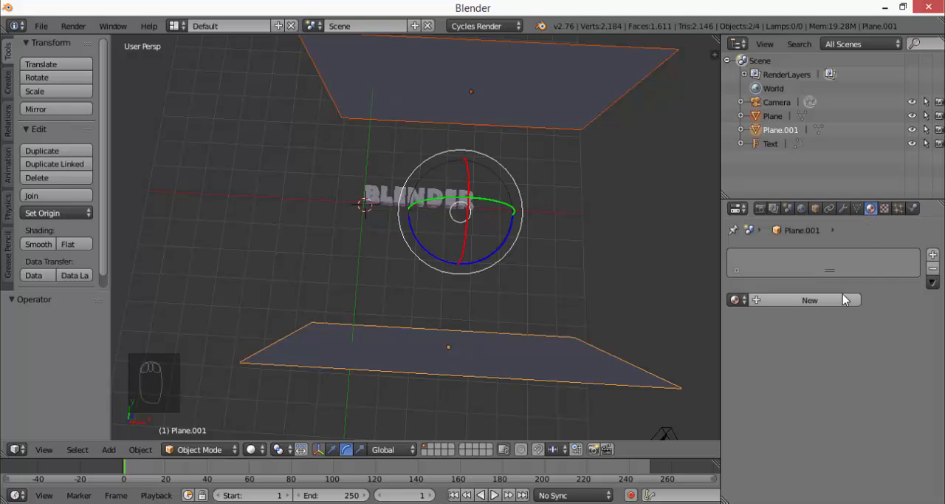
middle_drag(472, 140, 475, 150)
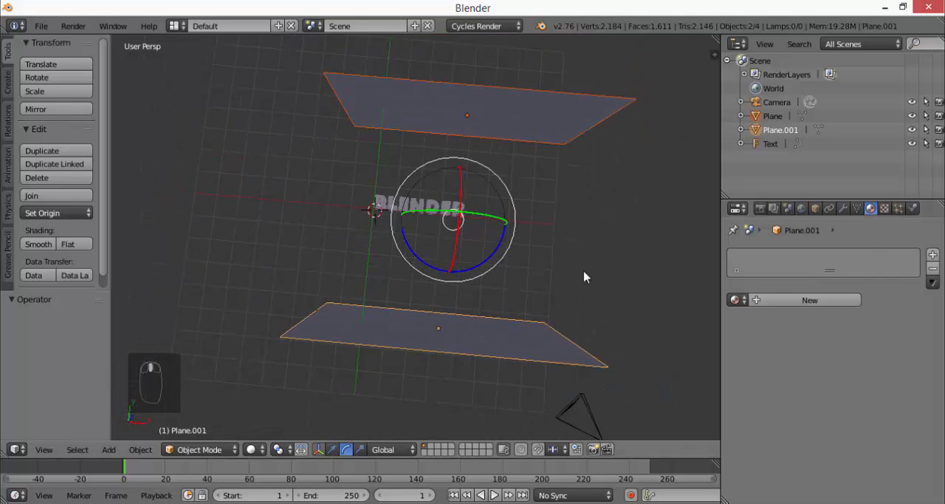
middle_drag(583, 276, 591, 257)
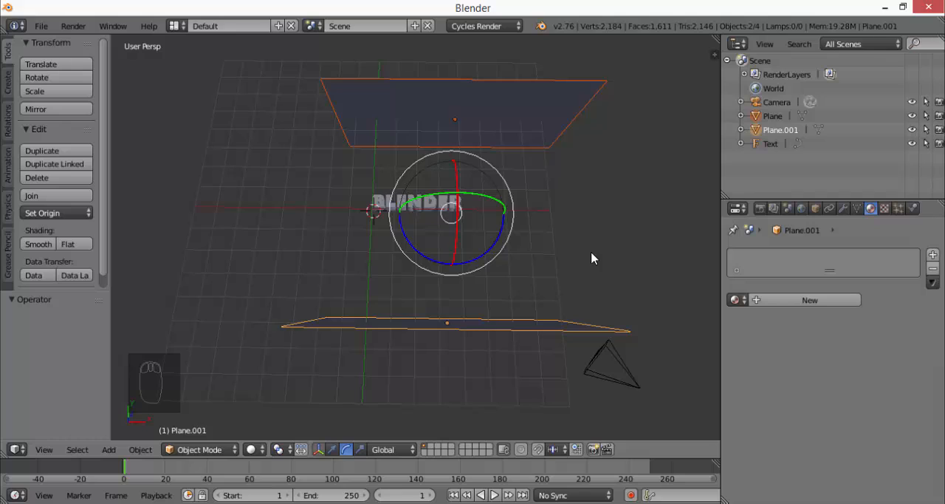
click(817, 303)
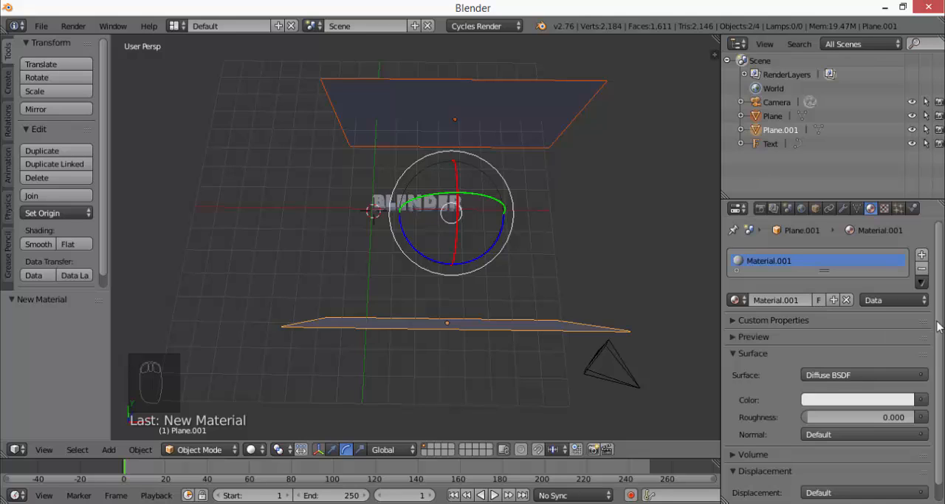
drag(938, 326, 939, 363)
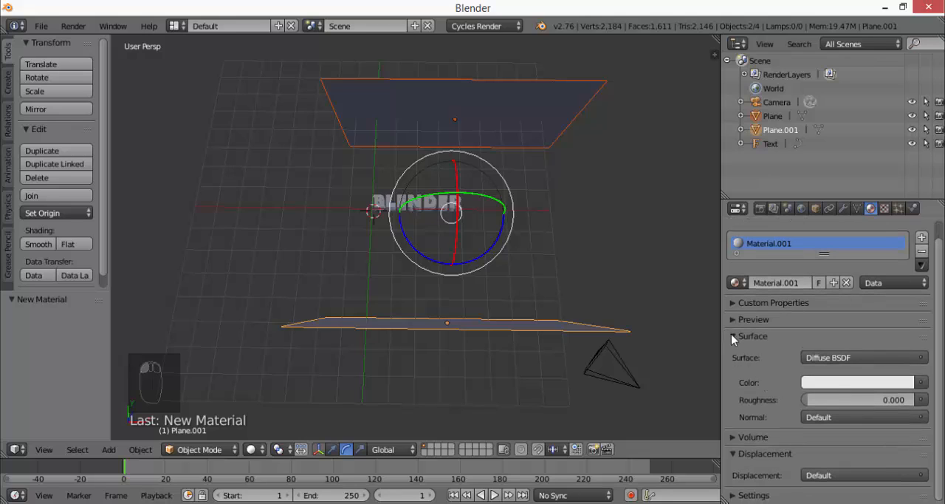
click(845, 358)
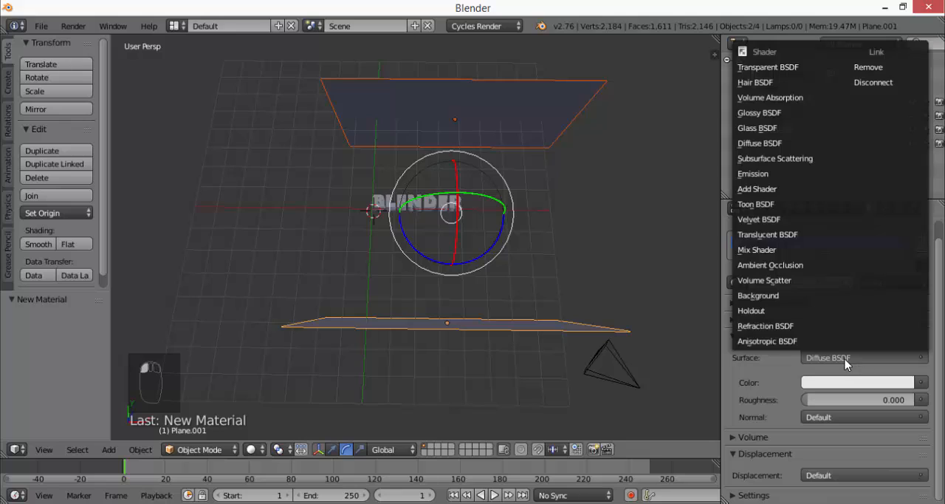
click(753, 174)
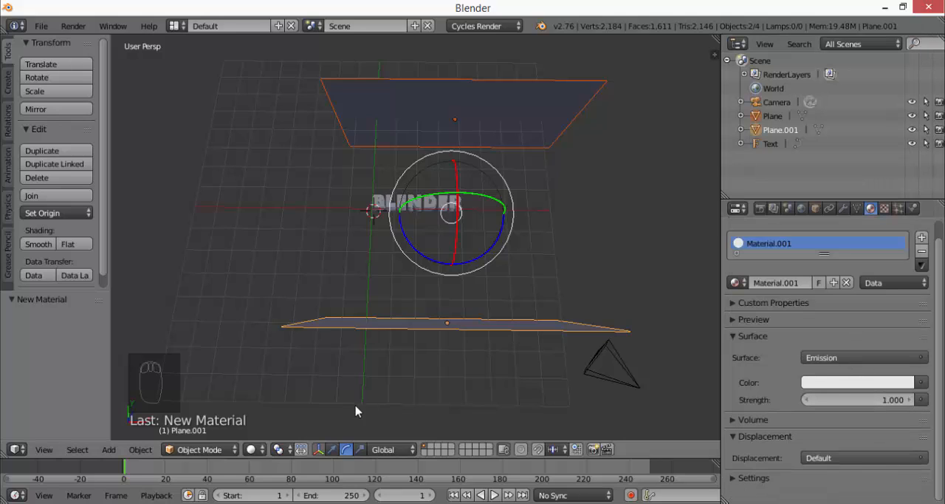
Preview the emissive front plane in Rendered viewport shading and compare it with the back plane
click(251, 449)
click(278, 358)
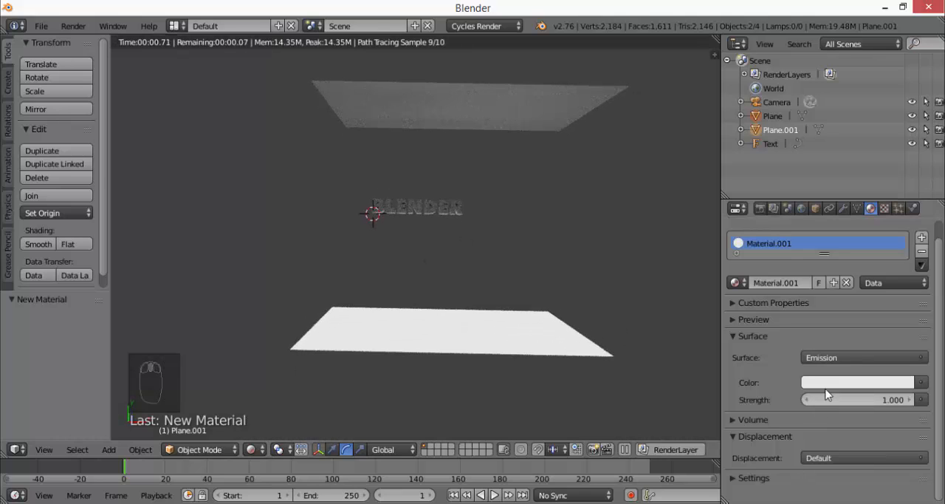
middle_drag(658, 254, 597, 327)
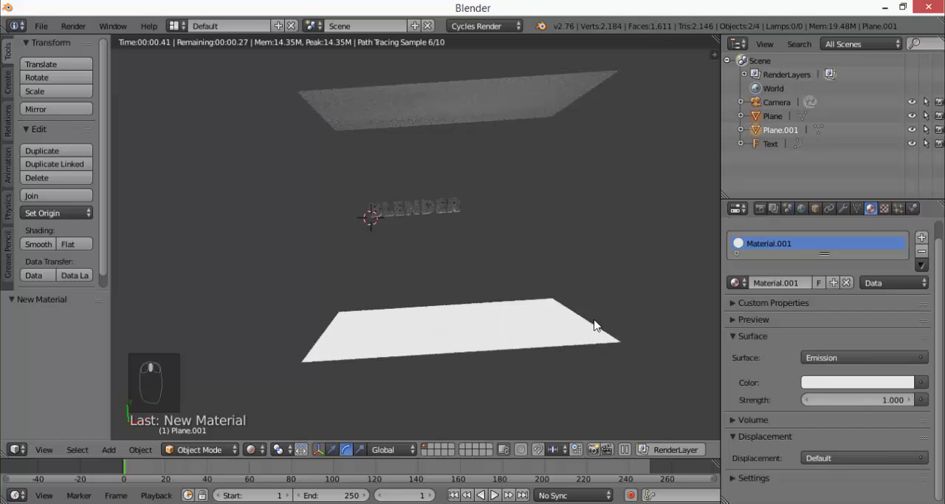
right_click(462, 110)
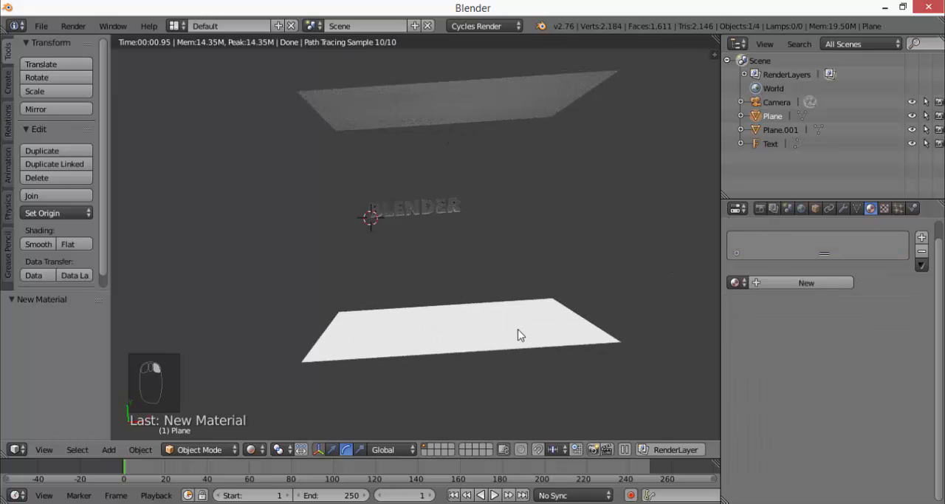
right_click(519, 333)
Return to Solid viewport shading and assign the existing Material.001 to the back plane
right_click(441, 108)
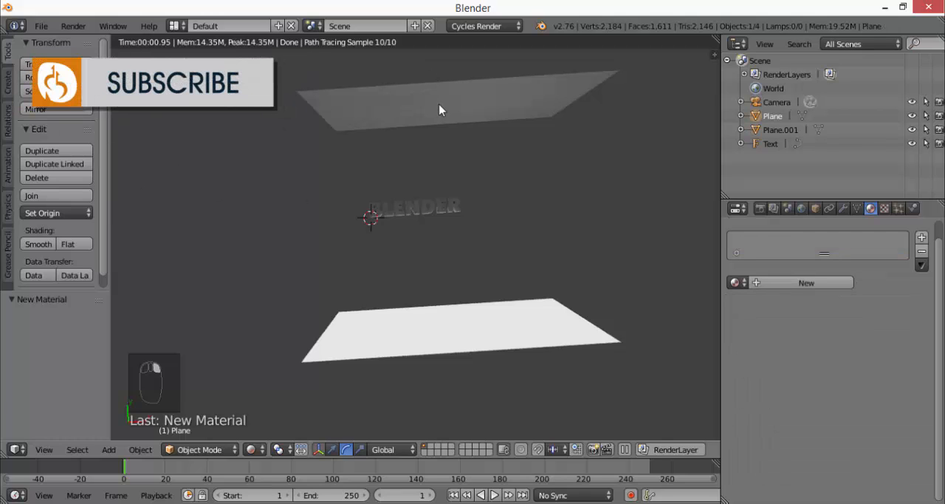
click(250, 449)
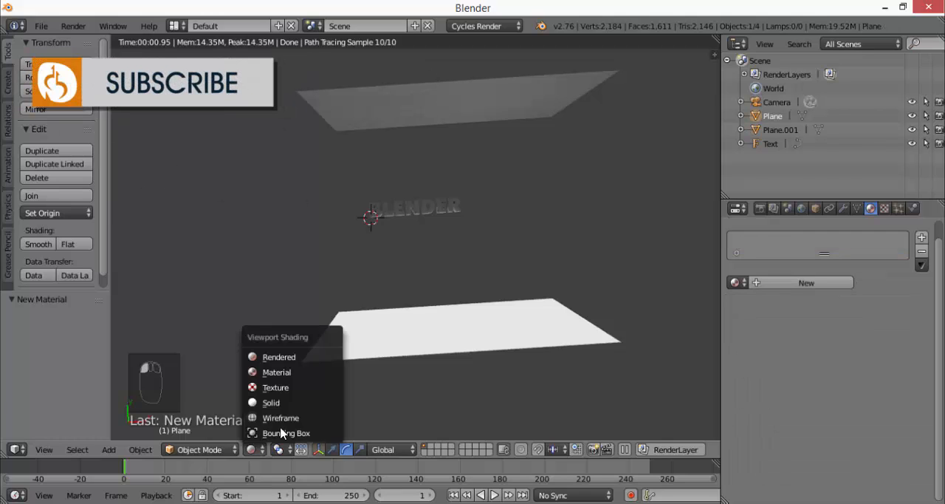
click(284, 402)
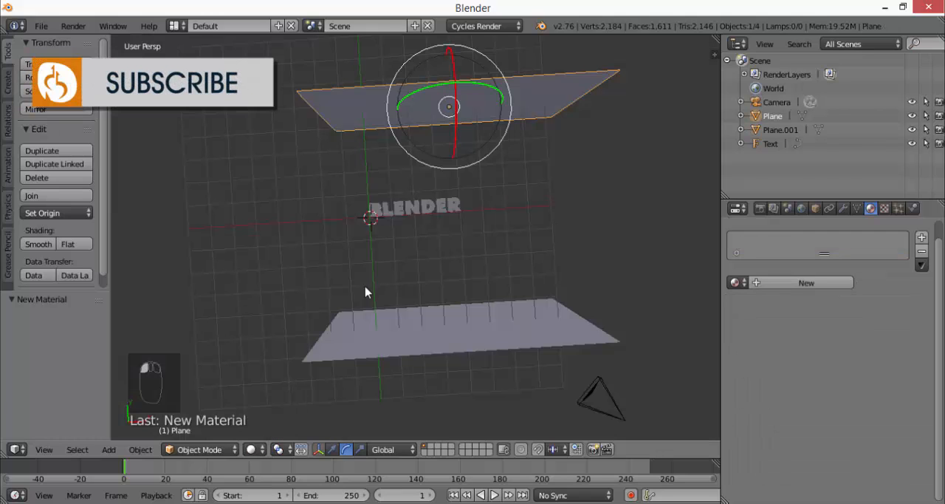
click(742, 290)
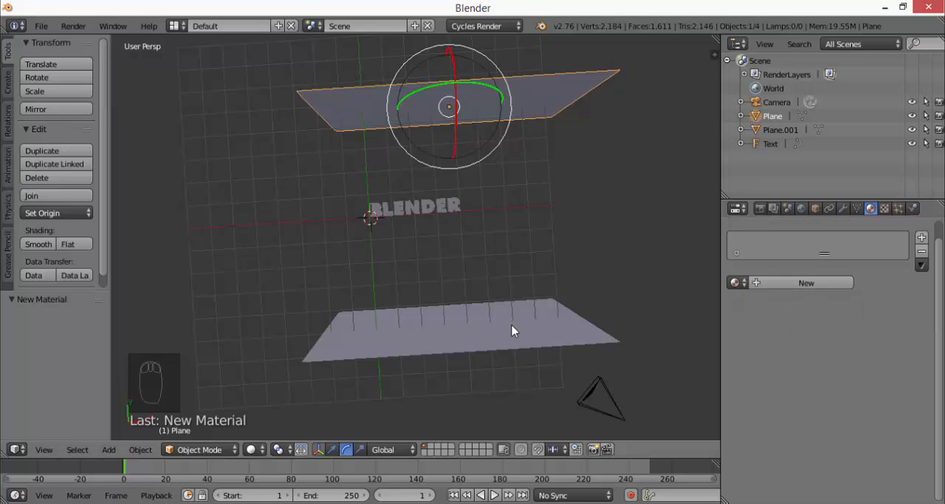
click(735, 282)
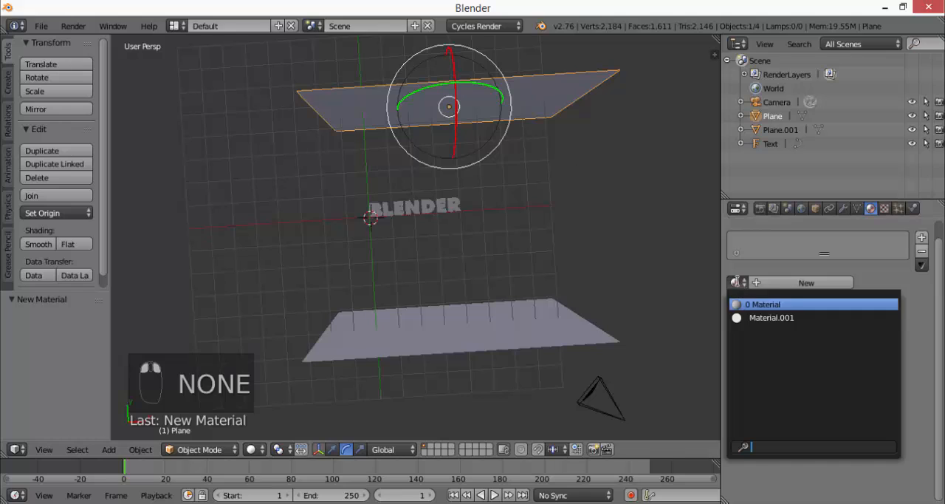
click(770, 318)
Try to rename the back plane's material as "Light source"
double_click(778, 282)
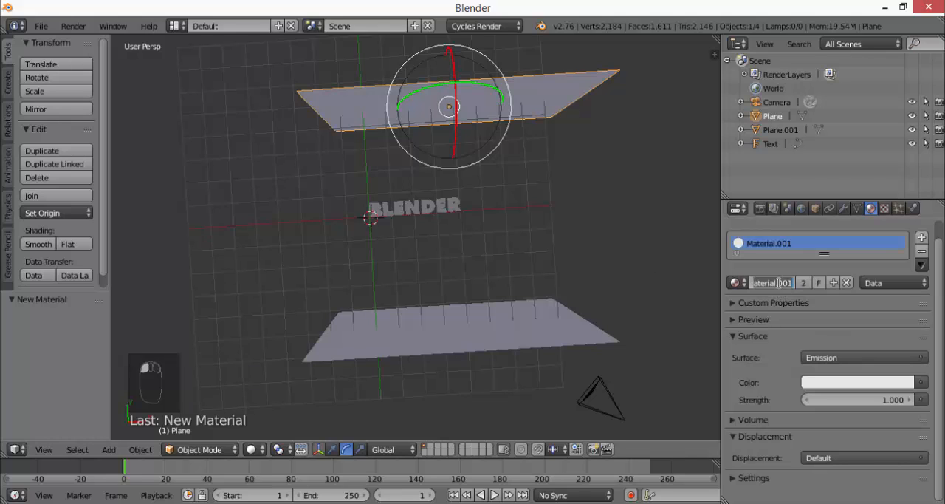
text(L)
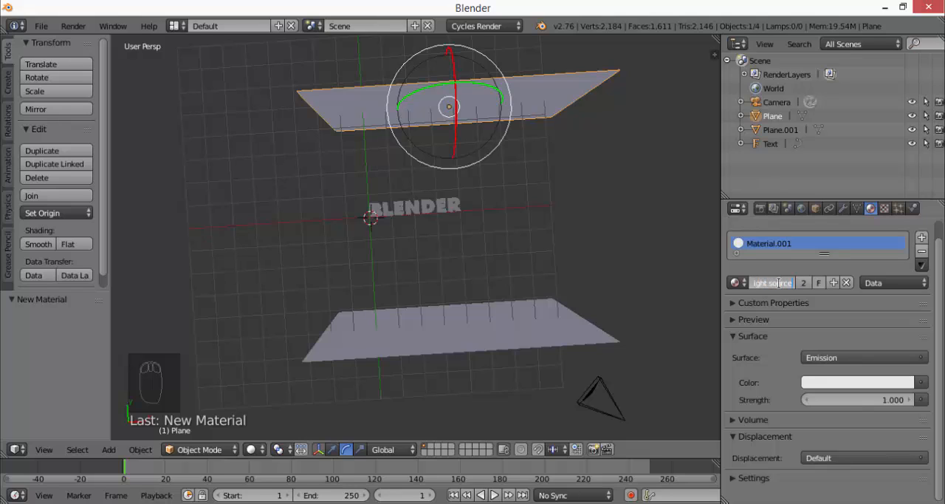
key(Return)
Select the front plane and rename its shared material as "Lightsource"
right_click(467, 334)
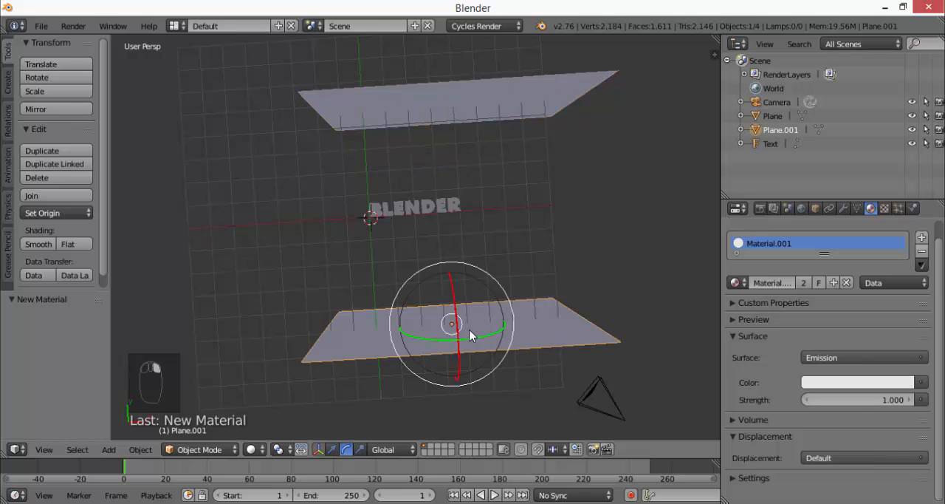
double_click(768, 281)
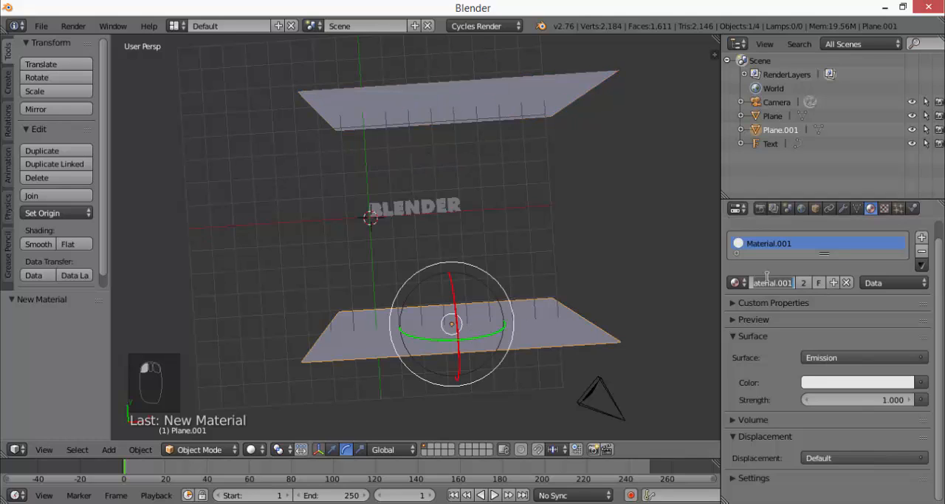
text(L)
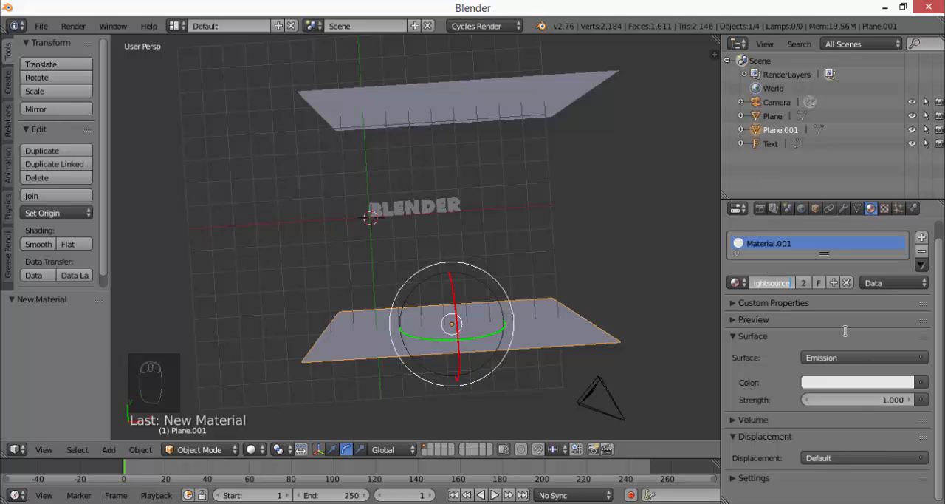
text(ightsource)
key(Return)
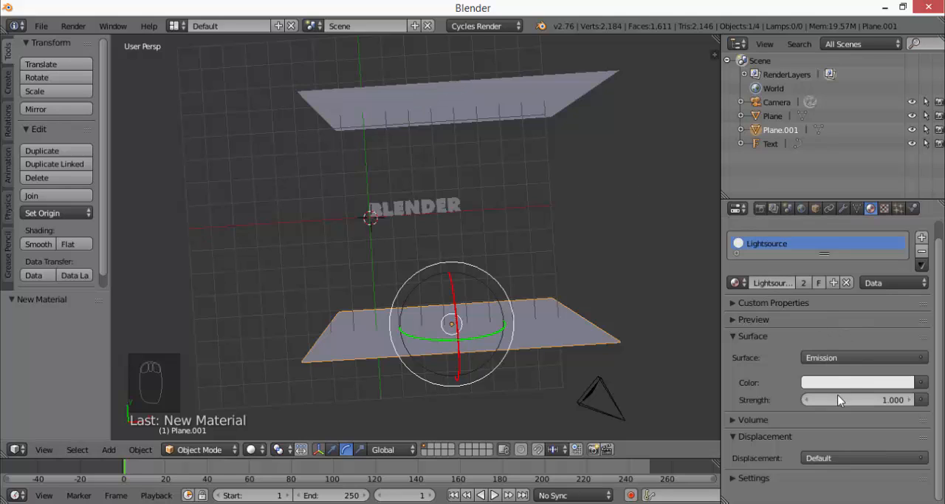
Preview the scene lit by both emissive planes in Rendered viewport shading
click(251, 449)
click(274, 355)
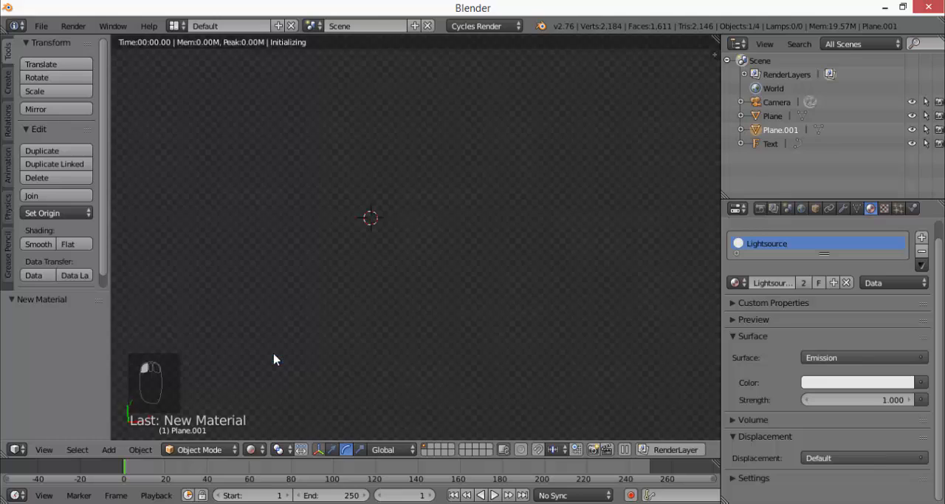
Raise the emission strength of the Lightsource material to 11.4
mouse_move(485, 302)
middle_down()
mouse_move(478, 276)
mouse_move(476, 297)
middle_up()
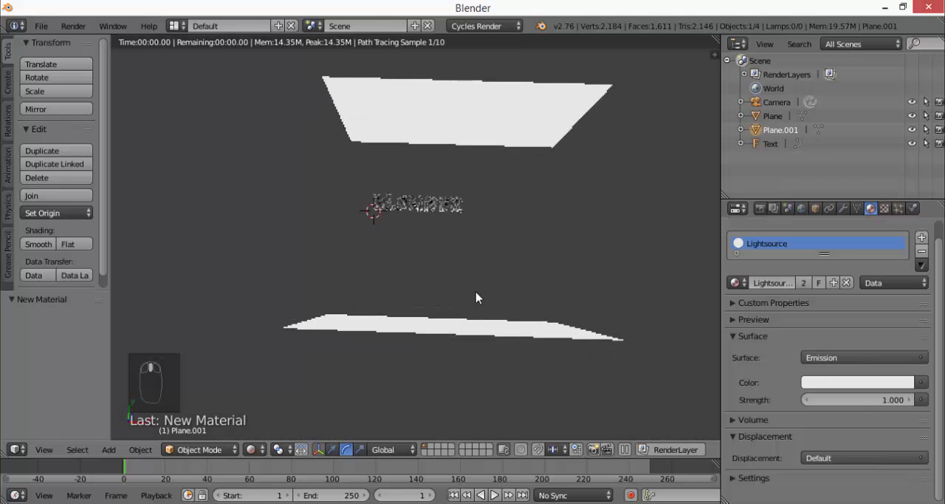
scroll(476, 298, up, 6)
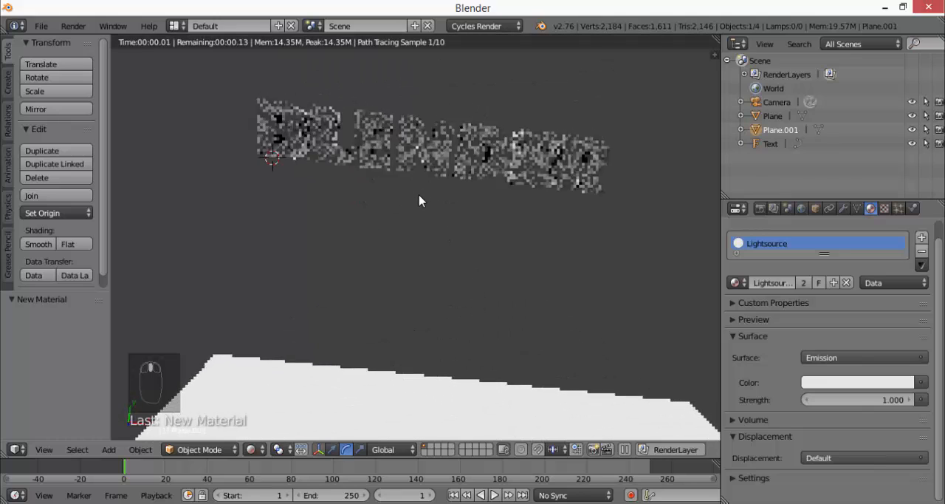
mouse_move(553, 274)
middle_down()
mouse_move(485, 306)
mouse_move(502, 322)
middle_up()
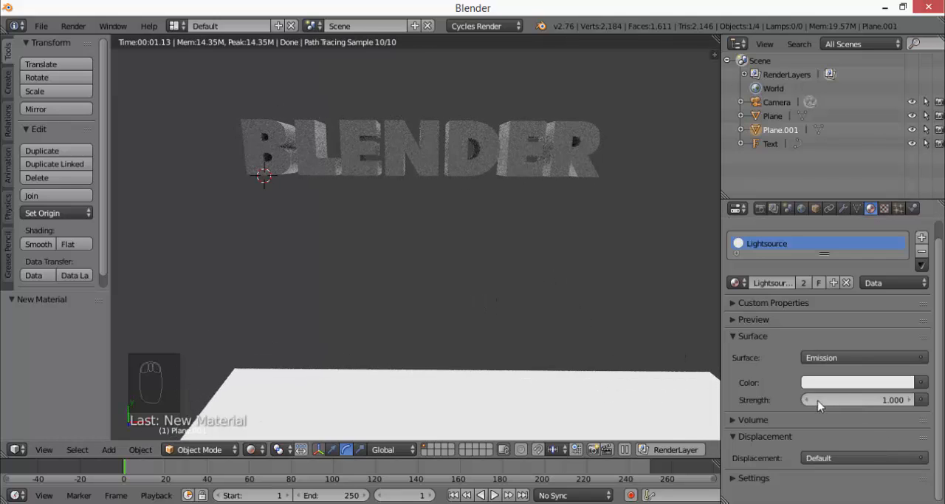
drag(818, 405, 886, 404)
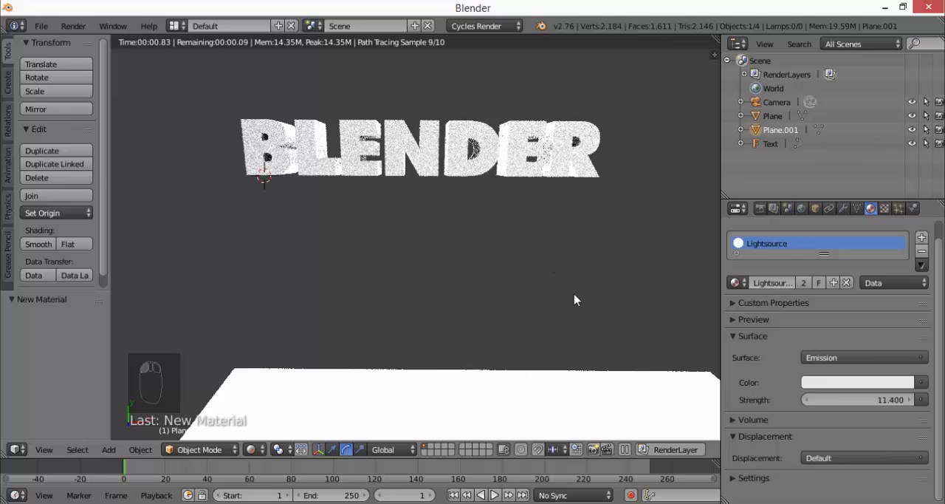
scroll(570, 299, down, 2)
scroll(388, 186, up, 1)
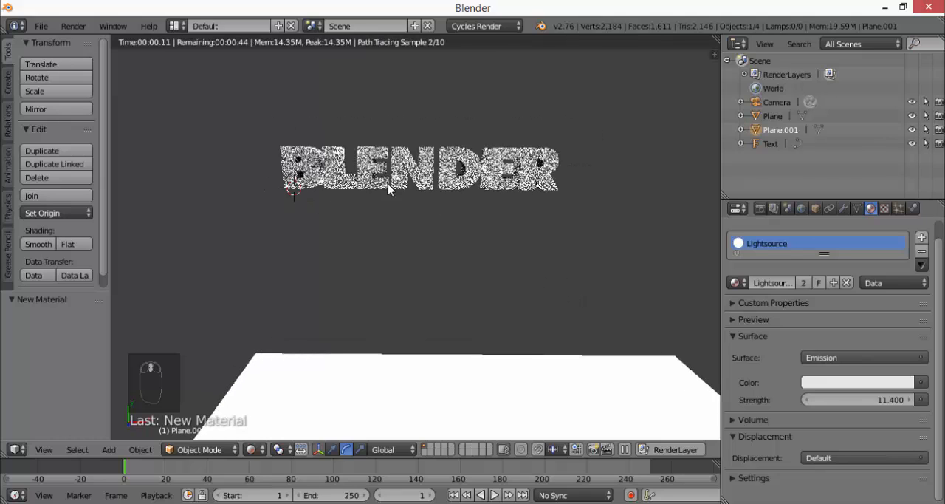
Reduce the Lightsource material's emission strength to 2.8 and check the light falling on the text
drag(854, 393, 802, 400)
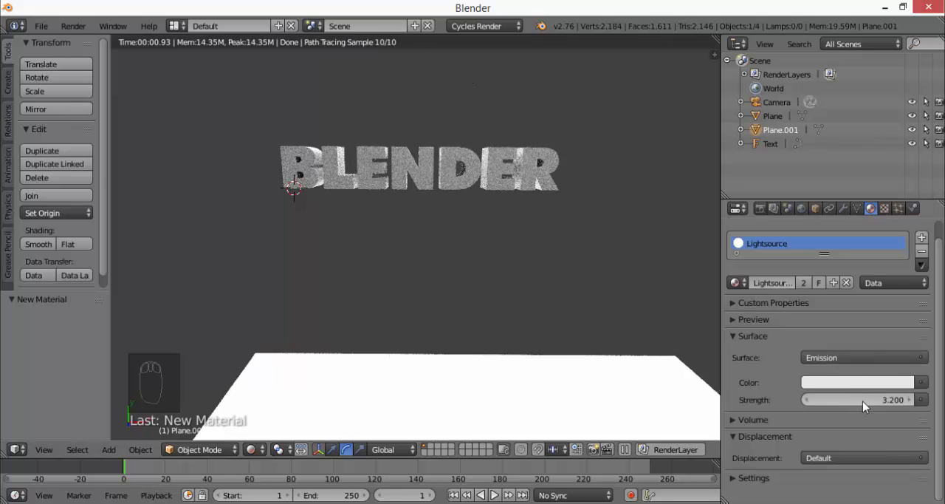
drag(864, 406, 861, 406)
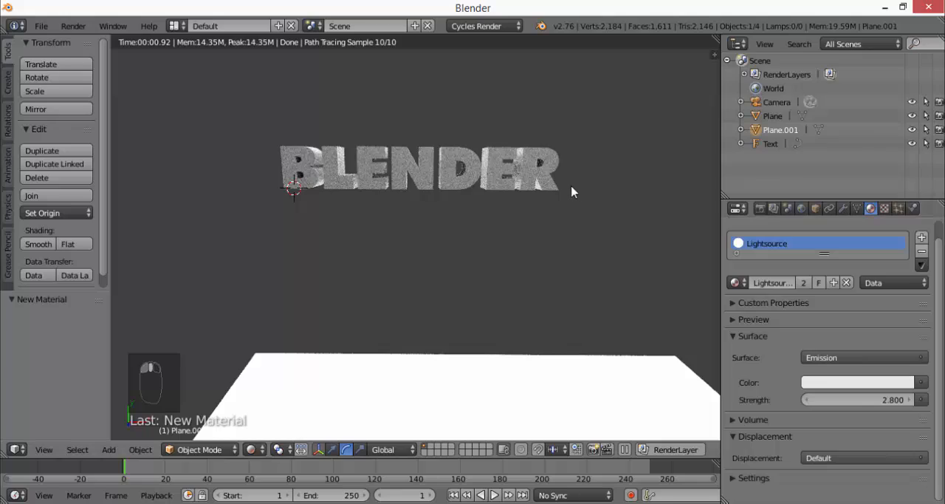
middle_drag(572, 186, 530, 193)
shift+middle_drag(450, 174, 399, 265)
scroll(612, 253, up, 2)
mouse_move(552, 272)
middle_down()
mouse_move(561, 288)
mouse_move(616, 274)
mouse_move(596, 274)
middle_up()
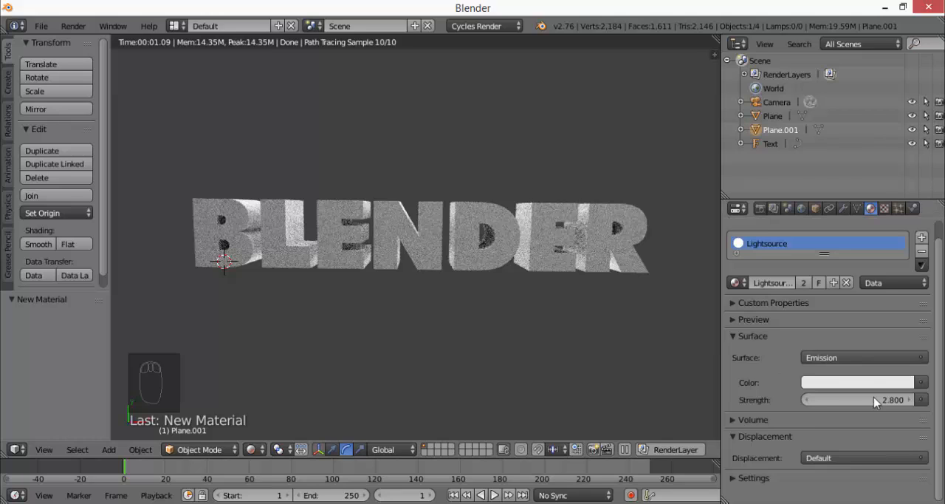
Tint the Lightsource material's emission colour orange with R 0.800, G 0.434, B 0.113
click(852, 381)
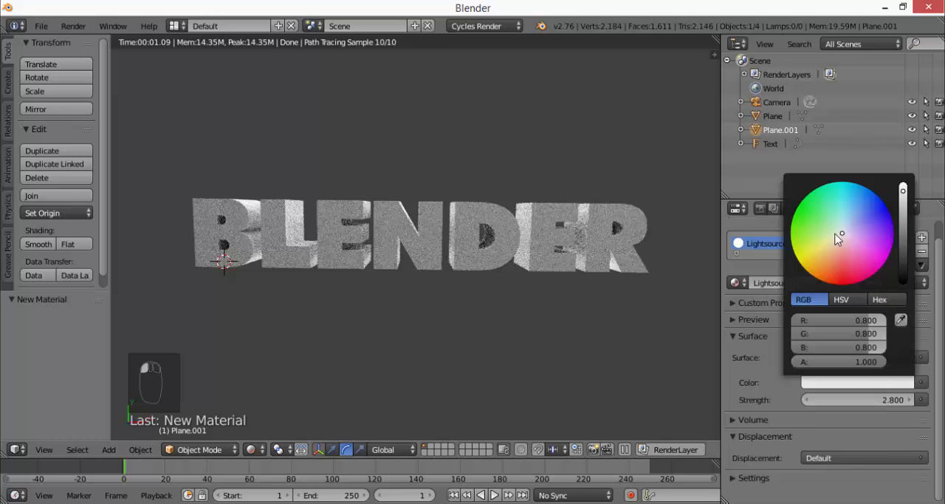
drag(838, 238, 824, 258)
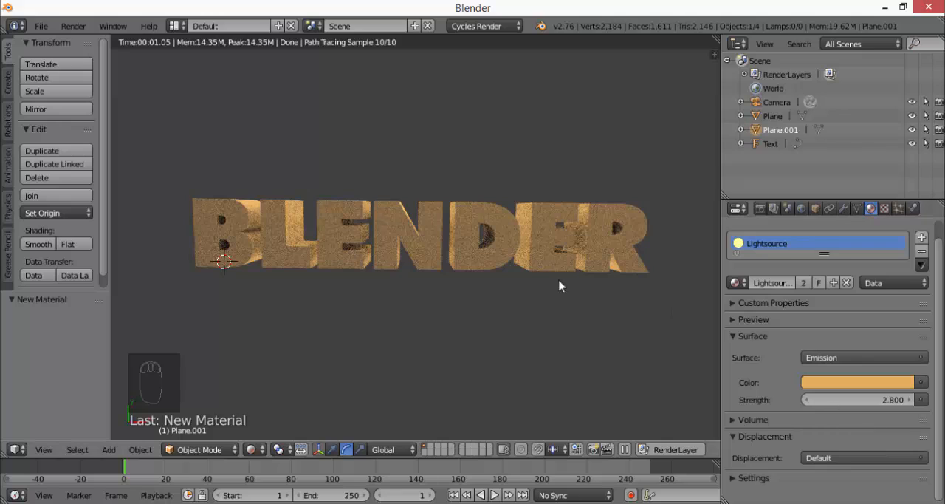
middle_drag(561, 283, 550, 299)
In Solid viewport shading, give the BLENDER text a new Diffuse BSDF material coloured orange with R 0.800, G 0.405, B 0.039
click(253, 448)
click(292, 383)
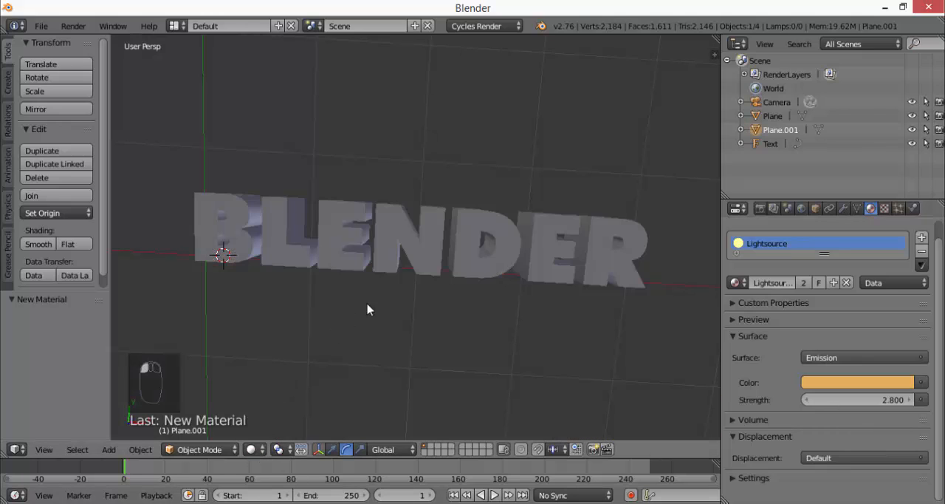
right_click(404, 246)
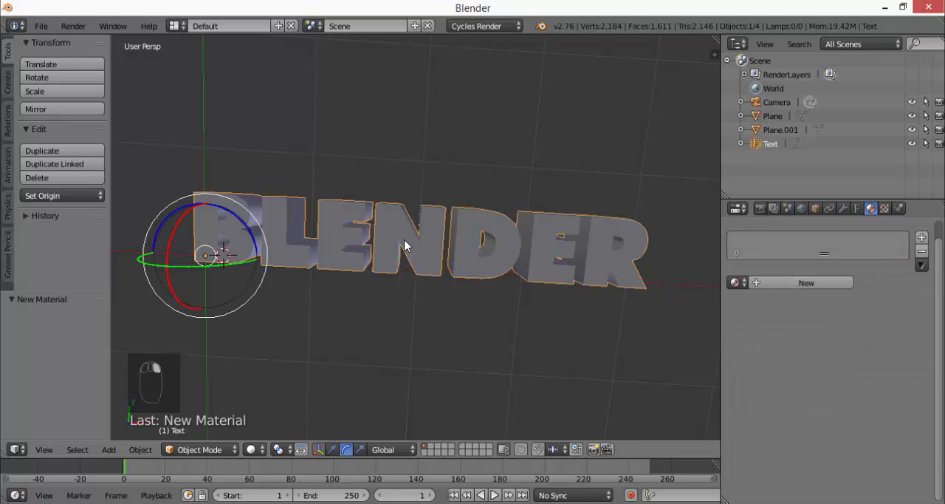
middle_drag(405, 246, 527, 249)
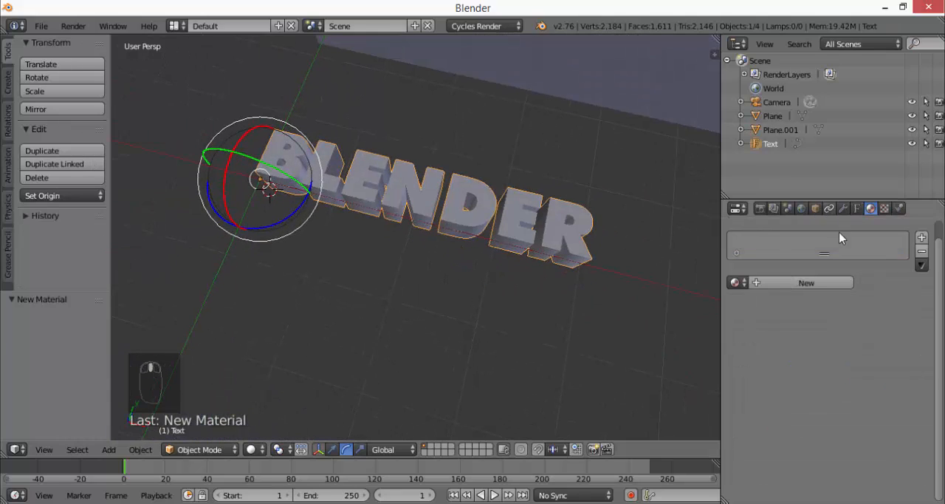
middle_drag(460, 260, 487, 299)
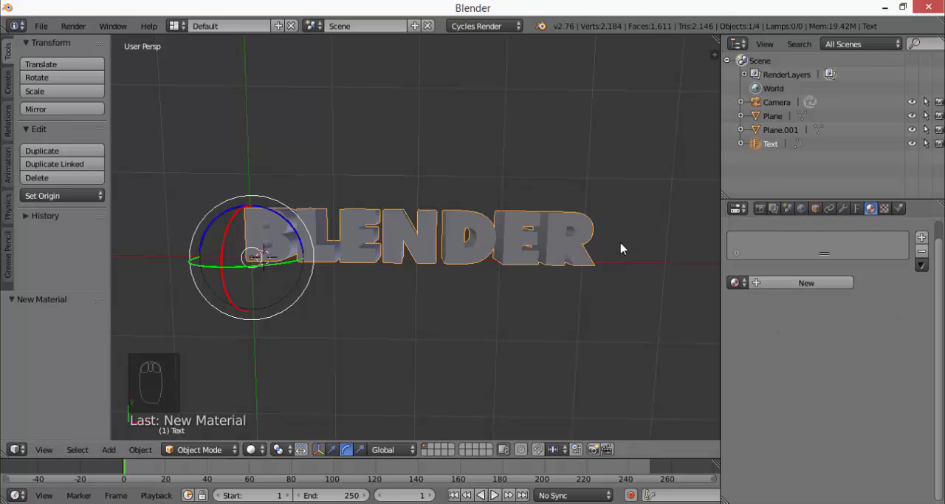
click(781, 285)
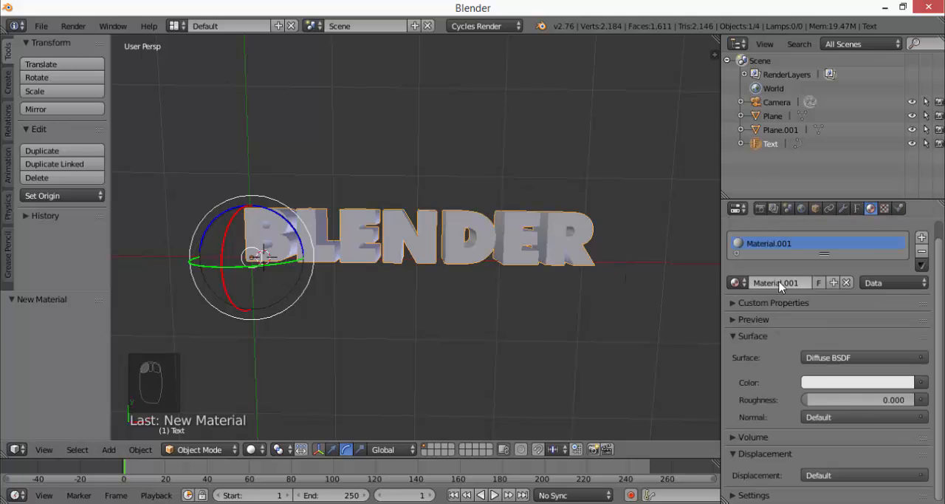
click(840, 358)
click(837, 384)
drag(841, 240, 817, 263)
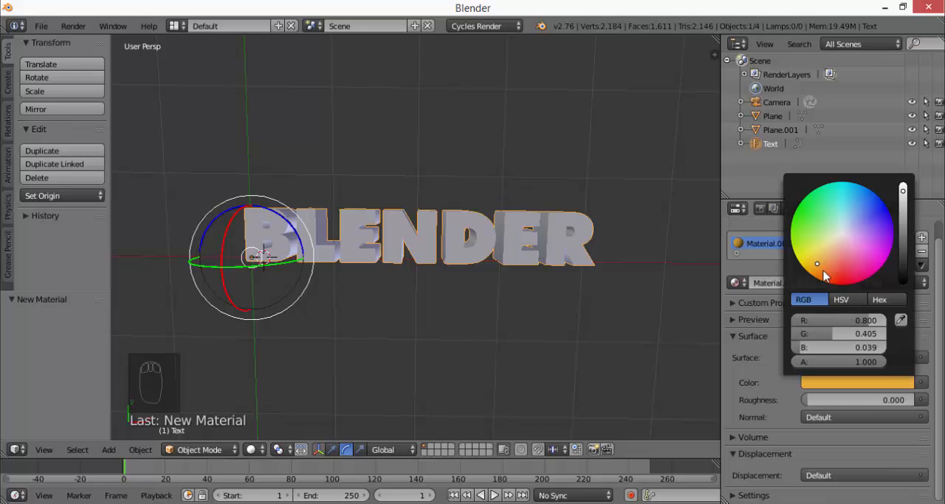
Preview the orange text between both light planes in Rendered viewport shading, from close up and from farther away
click(251, 449)
click(279, 367)
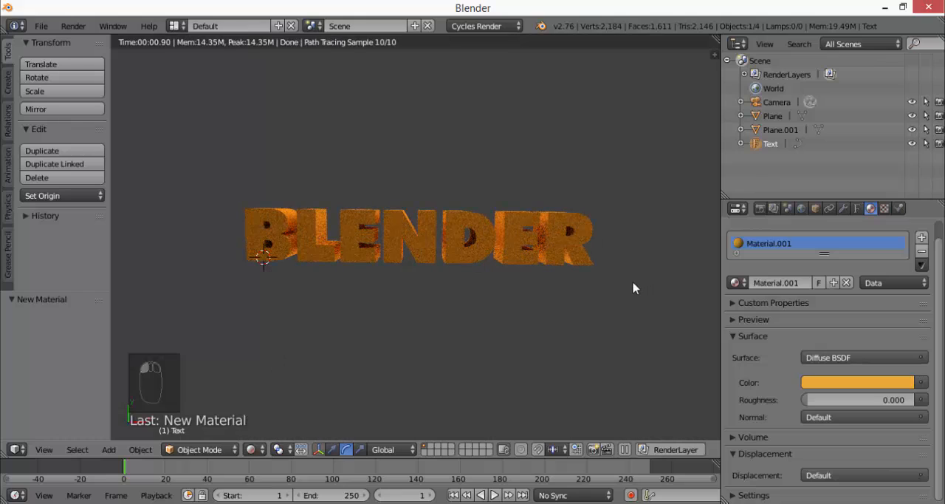
middle_drag(633, 288, 607, 338)
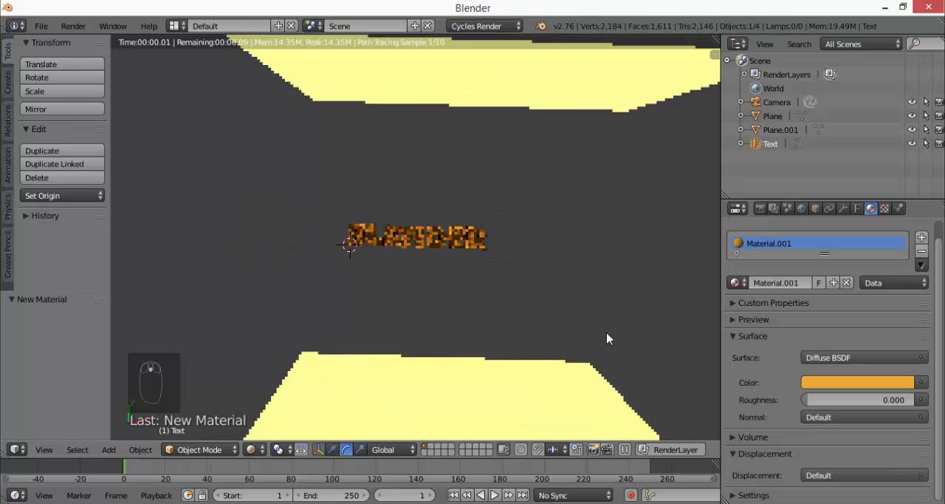
middle_drag(416, 388, 355, 177)
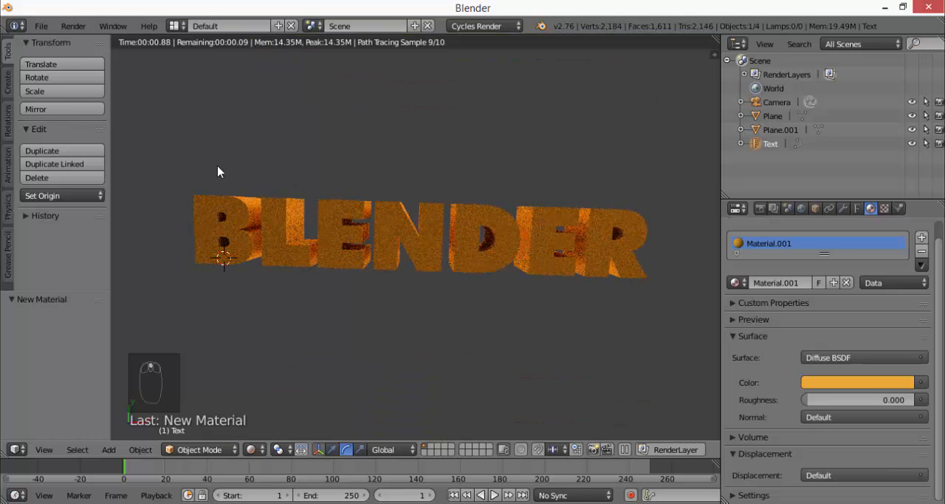
middle_drag(435, 222, 410, 68)
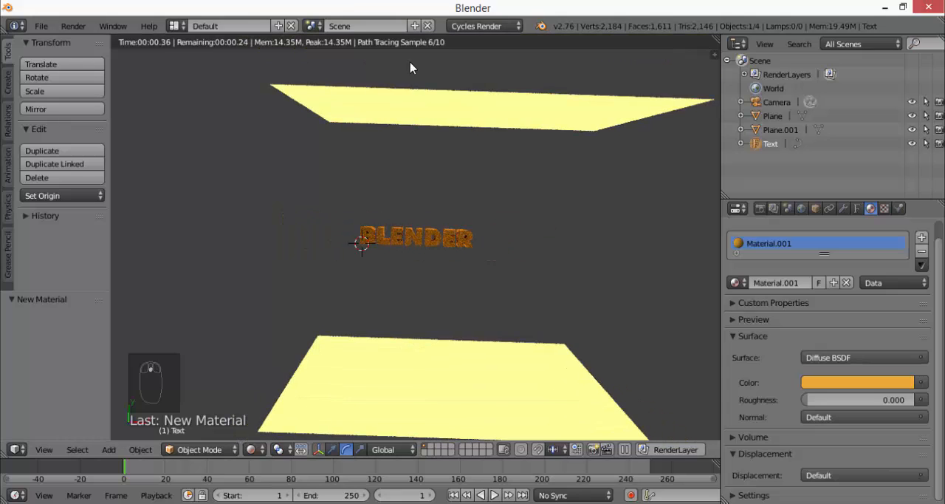
scroll(359, 229, up, 7)
scroll(513, 264, down, 7)
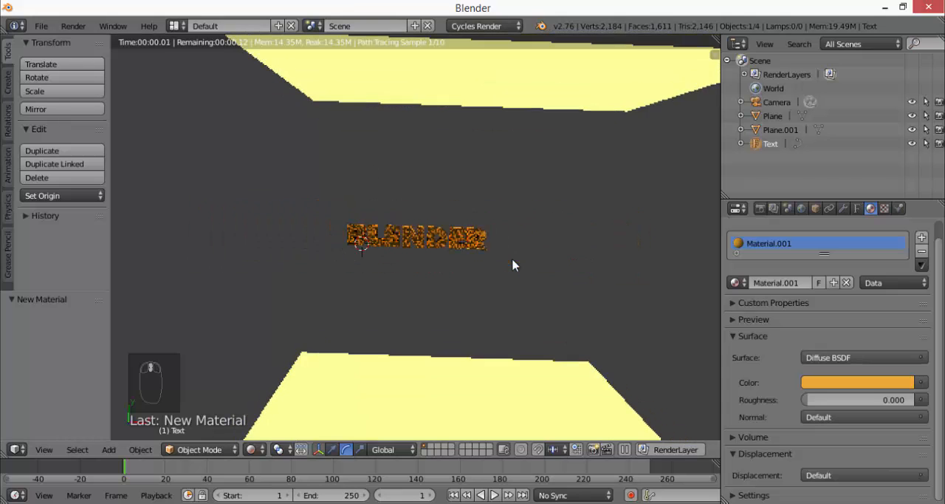
scroll(513, 265, down, 2)
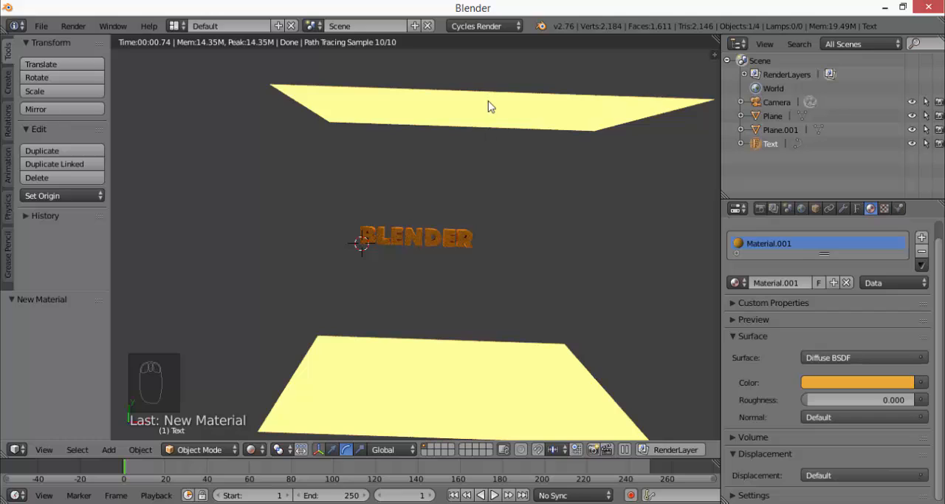
Return to Solid viewport shading and move the back plane -2.593 along Y, closer to the text
click(251, 449)
click(274, 403)
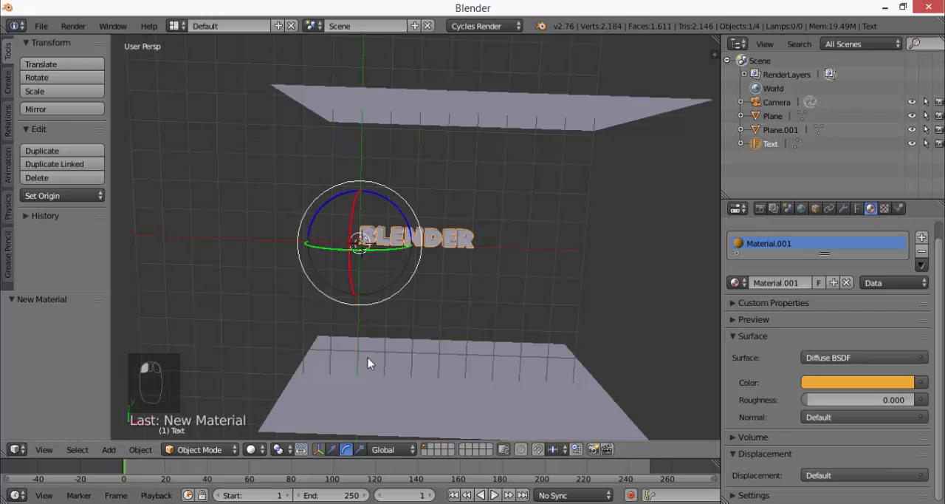
right_click(504, 112)
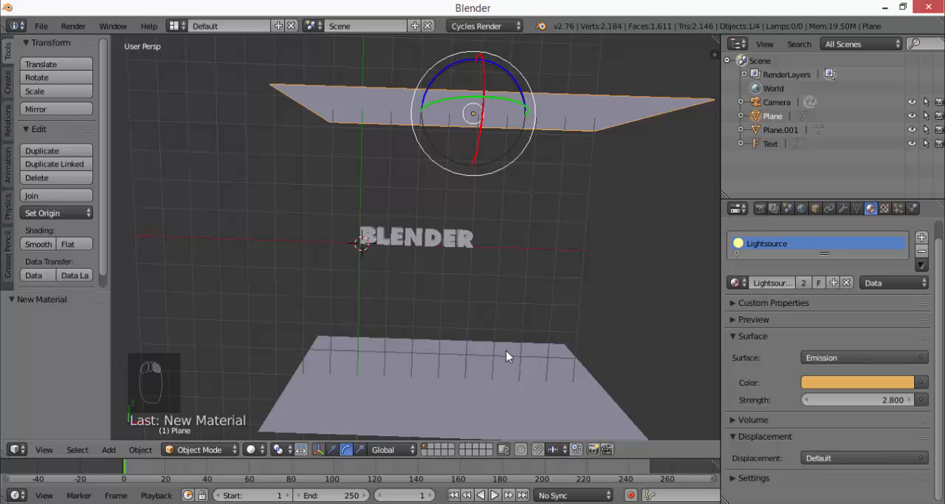
click(331, 450)
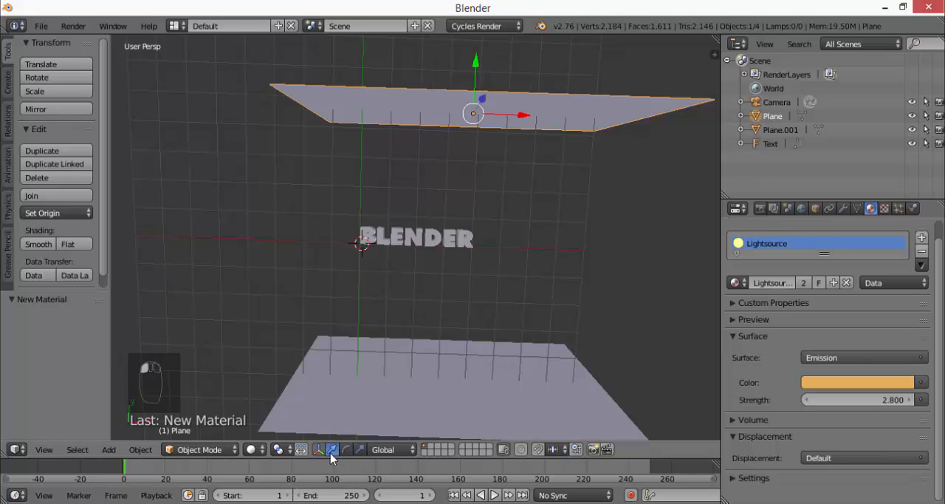
drag(474, 66, 470, 144)
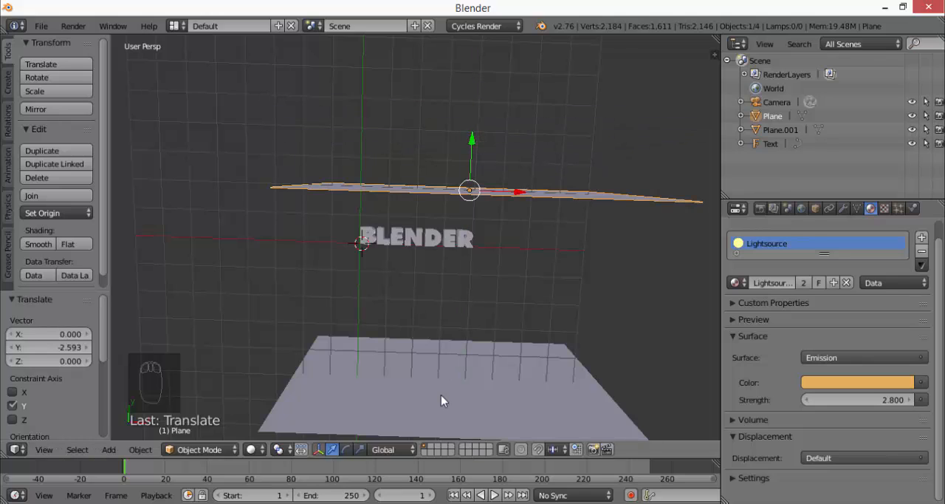
Move the front plane 3.625 along Y, closer to the text
right_click(440, 401)
drag(451, 332, 310, 246)
middle_drag(310, 246, 502, 302)
scroll(381, 242, up, 5)
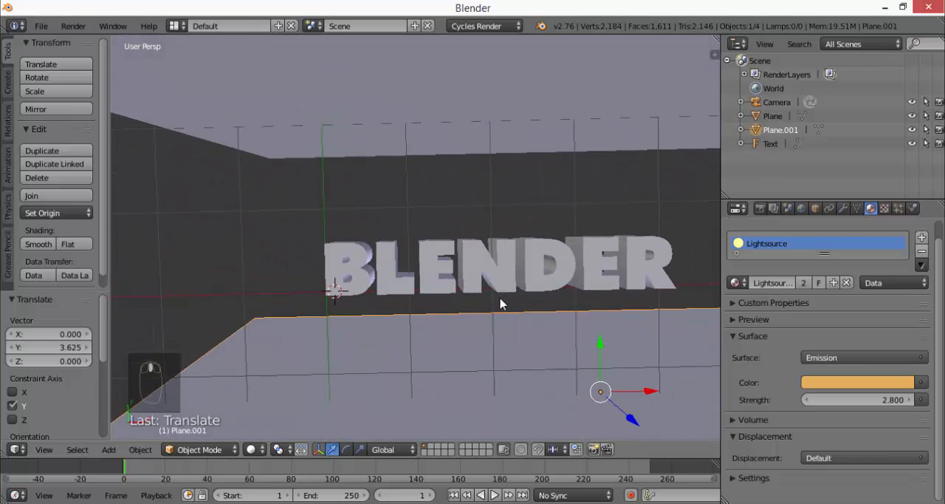
Switch the viewport to Rendered shading and set the Lightsource material's emission strength to 1.3
click(253, 448)
click(266, 298)
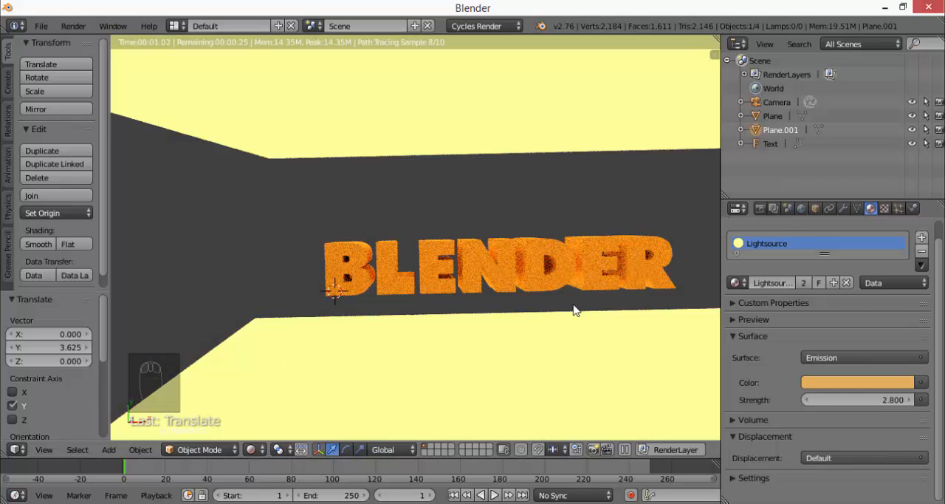
middle_drag(574, 310, 533, 310)
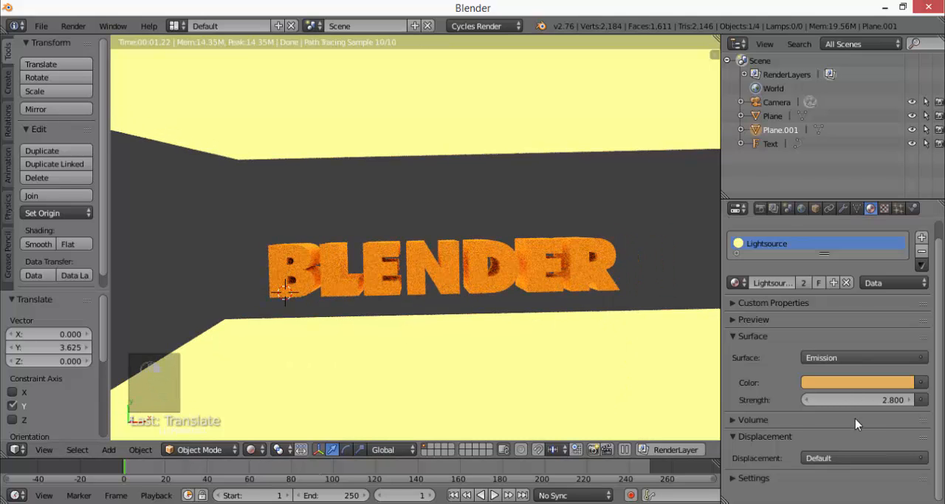
drag(856, 399, 837, 400)
Change the Lightsource material's emission colour to a brighter, pale orange and check the lit text
click(876, 383)
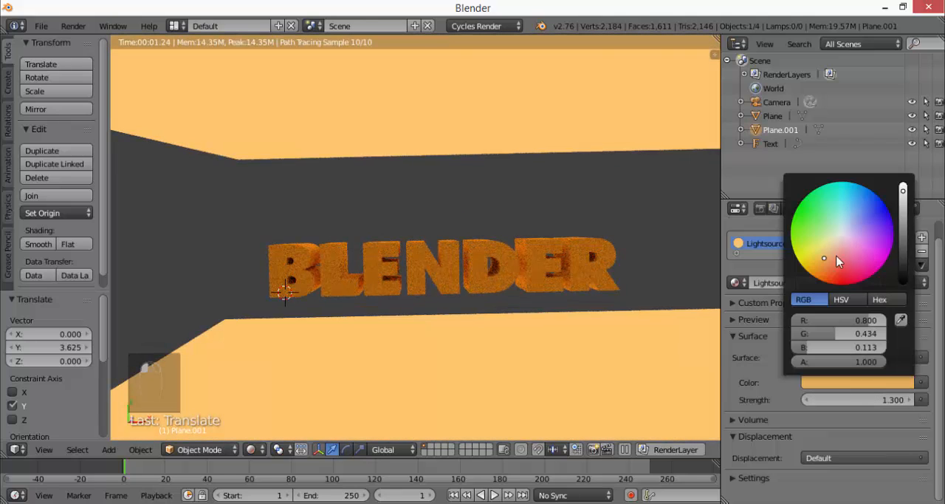
click(823, 255)
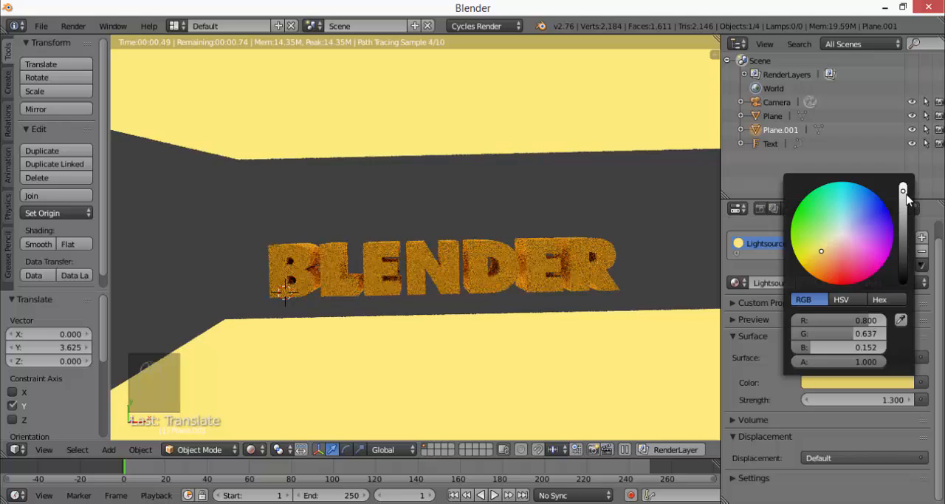
drag(904, 192, 904, 184)
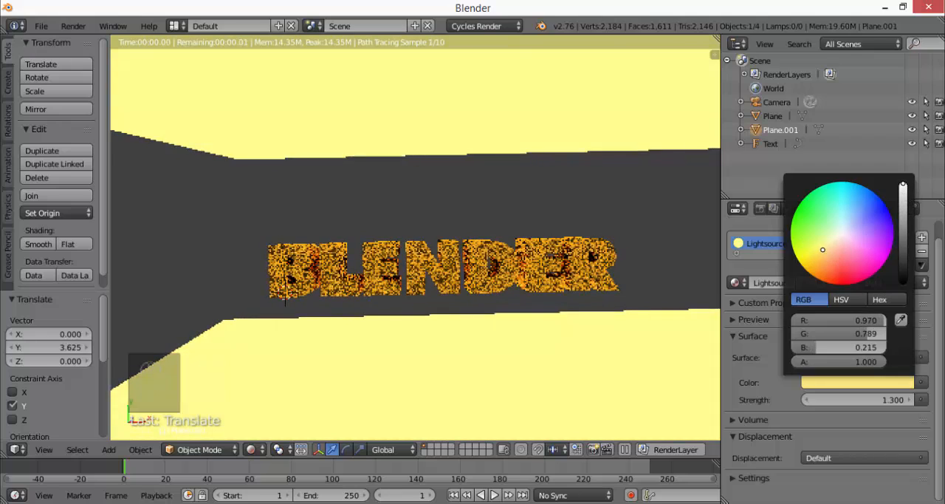
drag(822, 251, 819, 277)
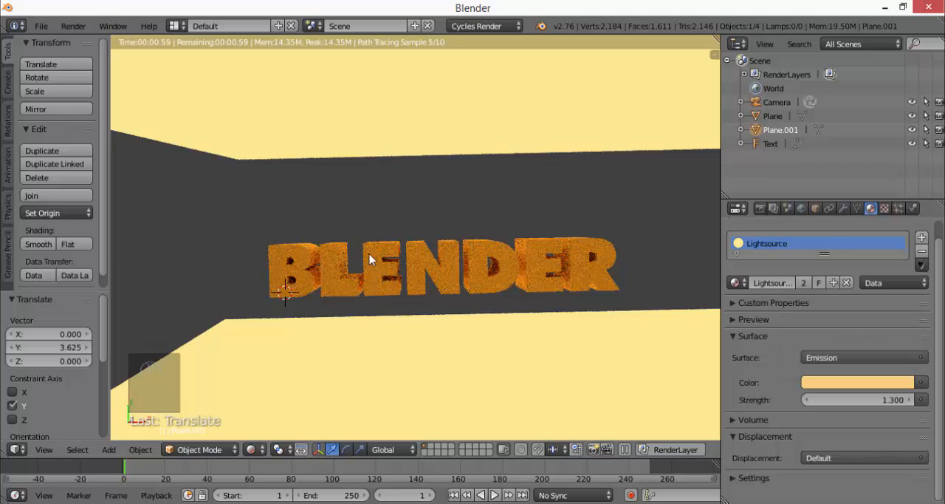
middle_drag(360, 251, 363, 244)
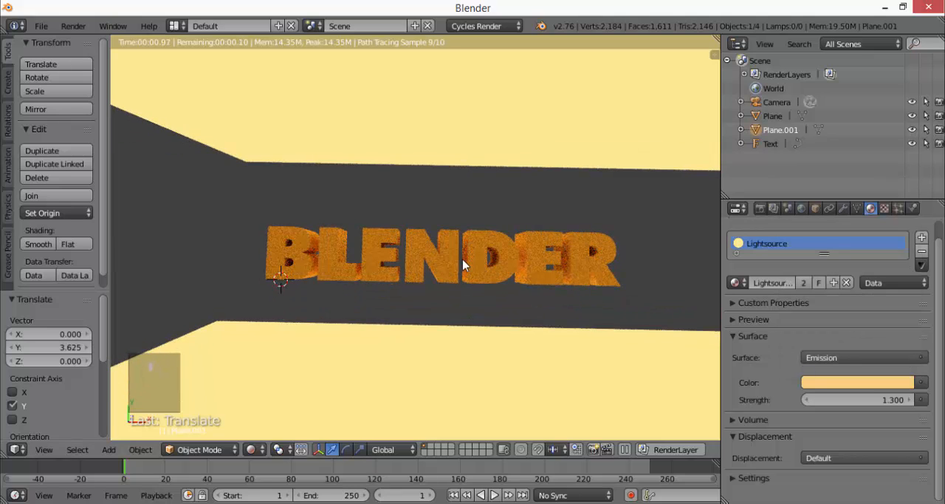
middle_drag(484, 289, 487, 287)
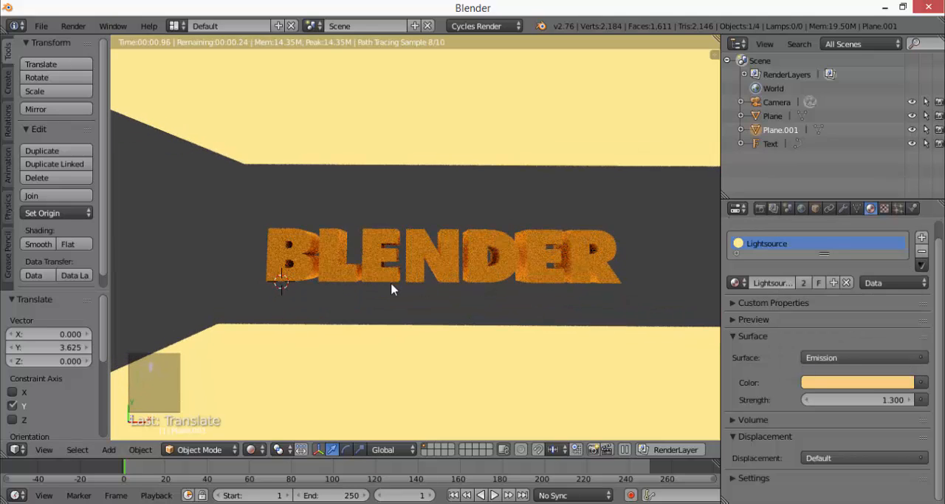
Set the Lightsource material's emission strength to 1.4, check the lit scene, and return the viewport to Solid shading
mouse_move(862, 399)
mouse_down()
mouse_move(815, 400)
mouse_move(868, 399)
mouse_up()
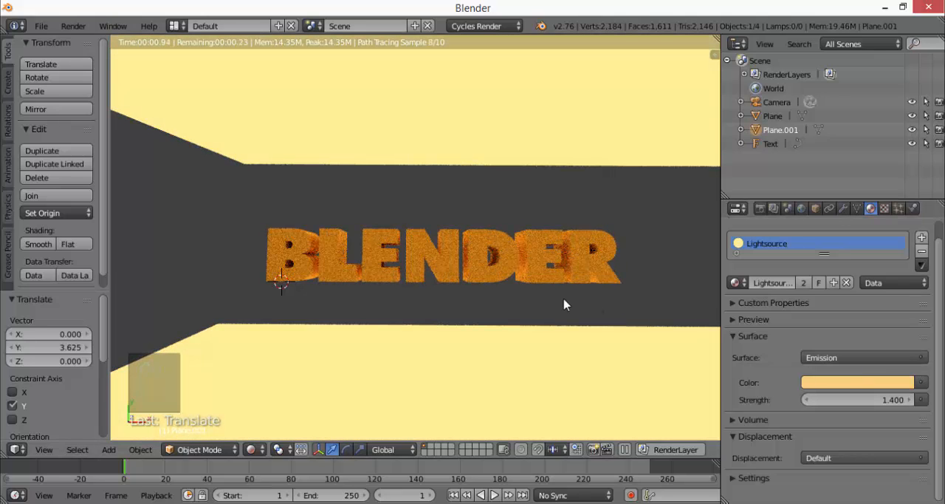
scroll(564, 303, down, 6)
middle_drag(472, 247, 411, 372)
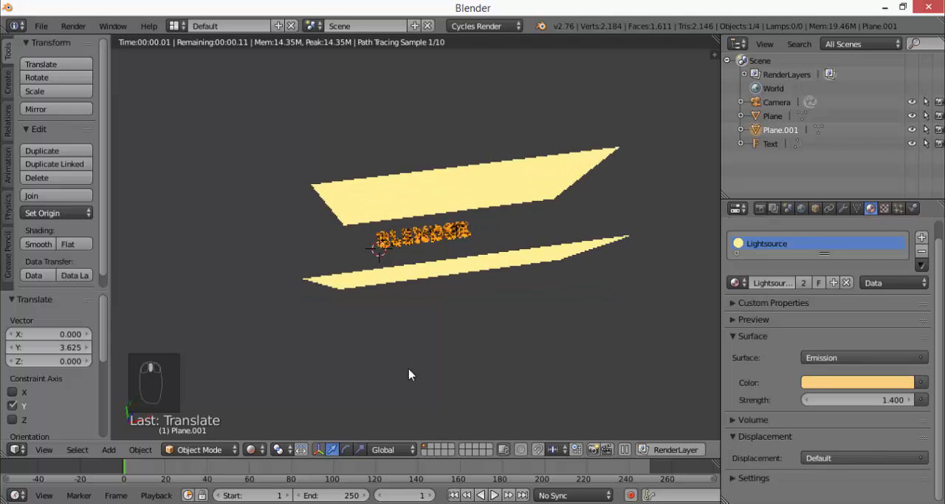
click(254, 449)
click(269, 403)
Select the camera beside the two light planes
middle_drag(582, 233, 610, 201)
shift+scroll(630, 208, down, 3)
scroll(630, 208, down, 1)
scroll(631, 208, up, 2)
scroll(632, 213, down, 3)
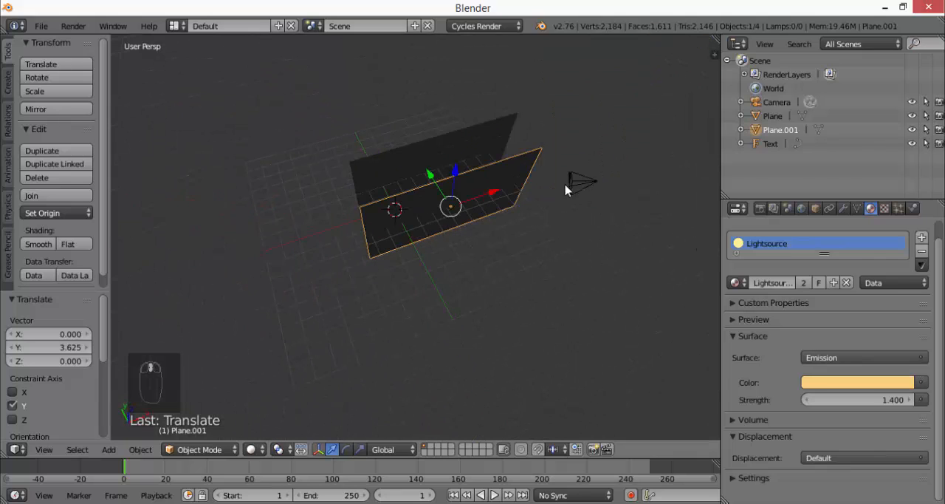
right_click(583, 183)
scroll(607, 173, up, 5)
scroll(605, 175, down, 5)
scroll(605, 177, up, 4)
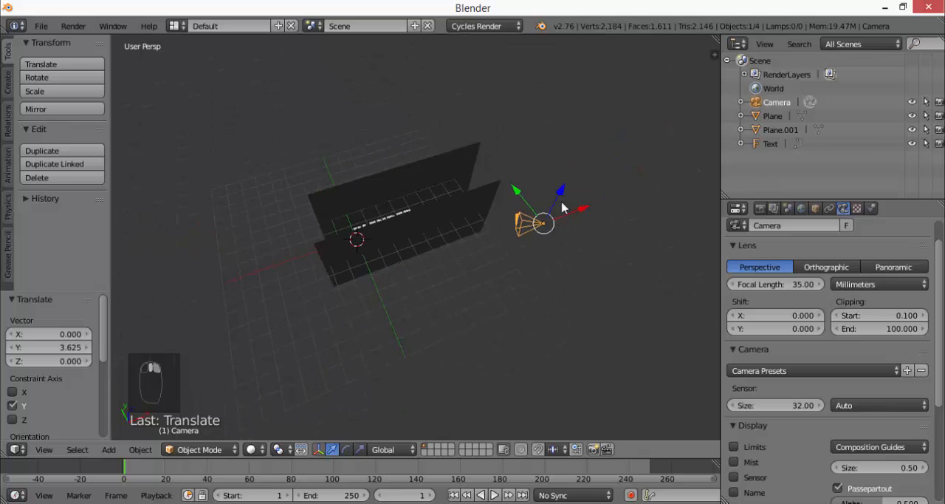
scroll(524, 229, down, 2)
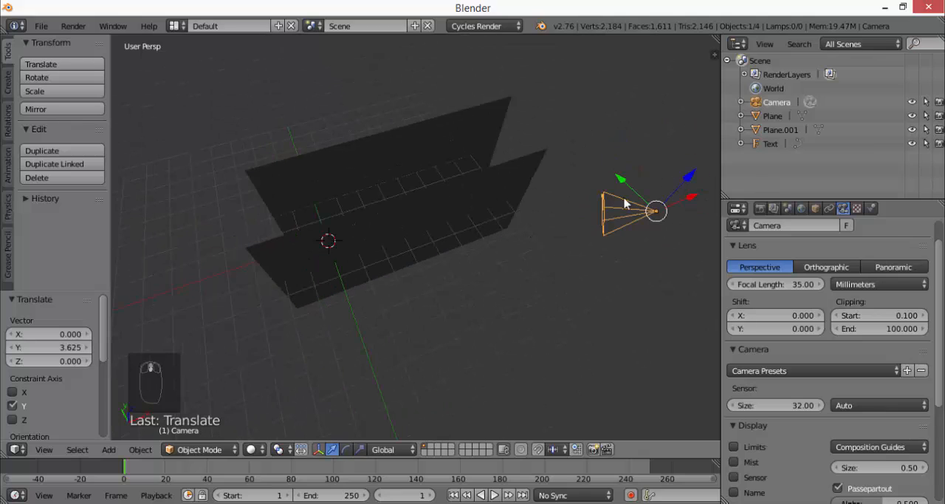
Render an image from the current camera position to check its framing, and close the render result
click(73, 25)
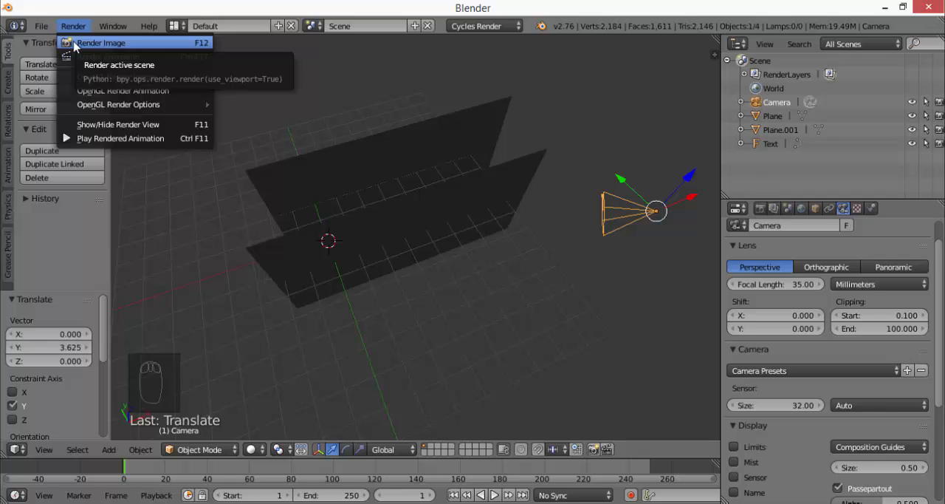
click(103, 43)
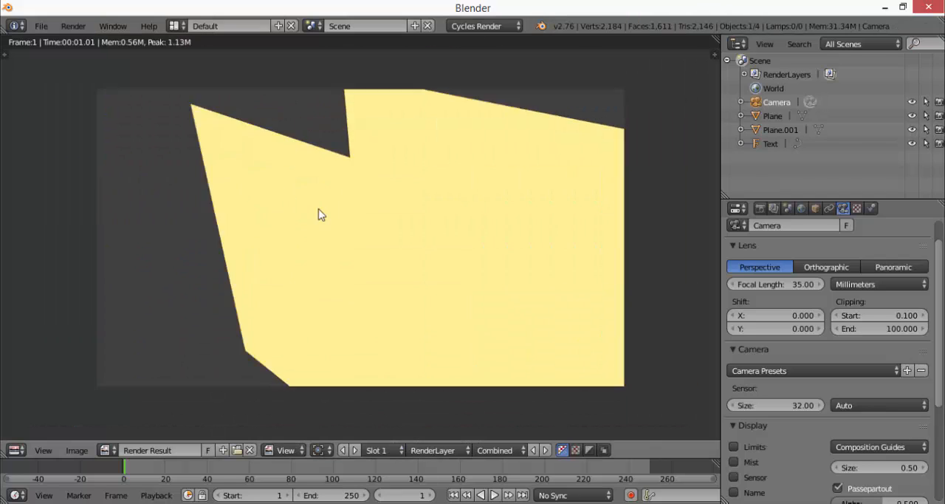
scroll(361, 287, up, 1)
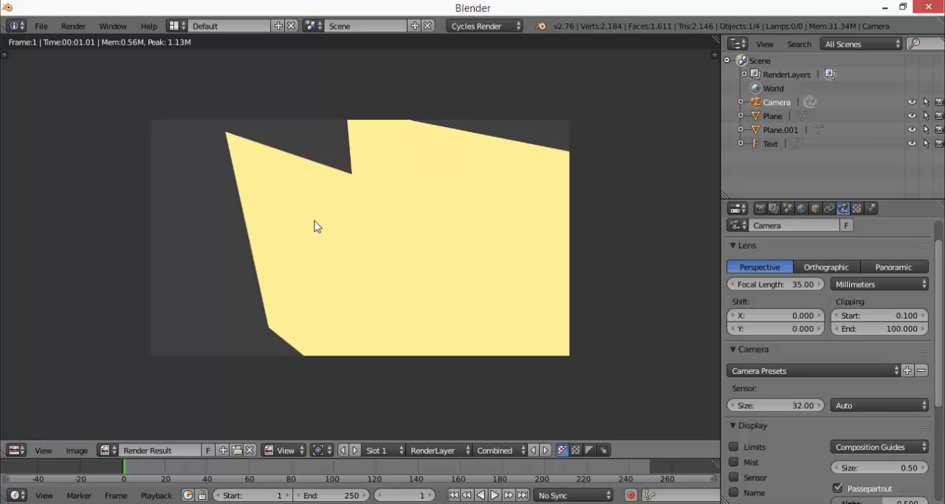
key(Escape)
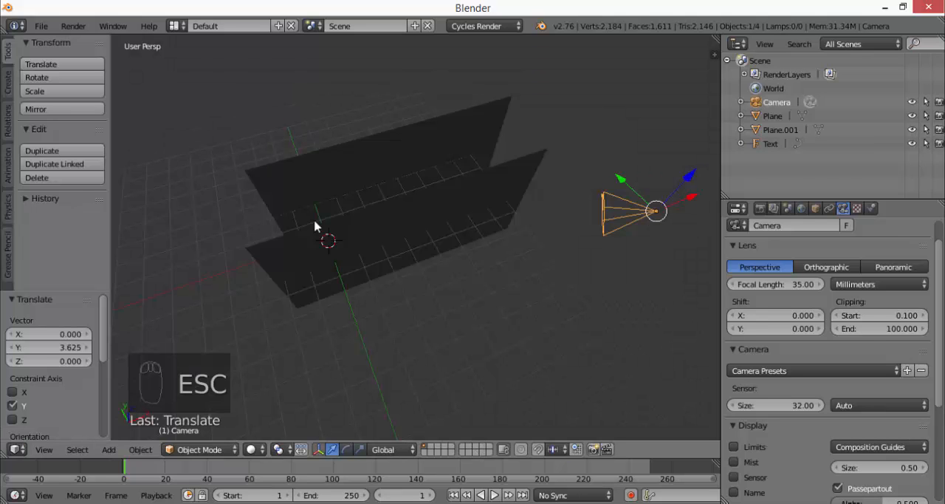
Examine the camera's position and direction relative to the text and the two light planes
middle_drag(520, 212, 488, 271)
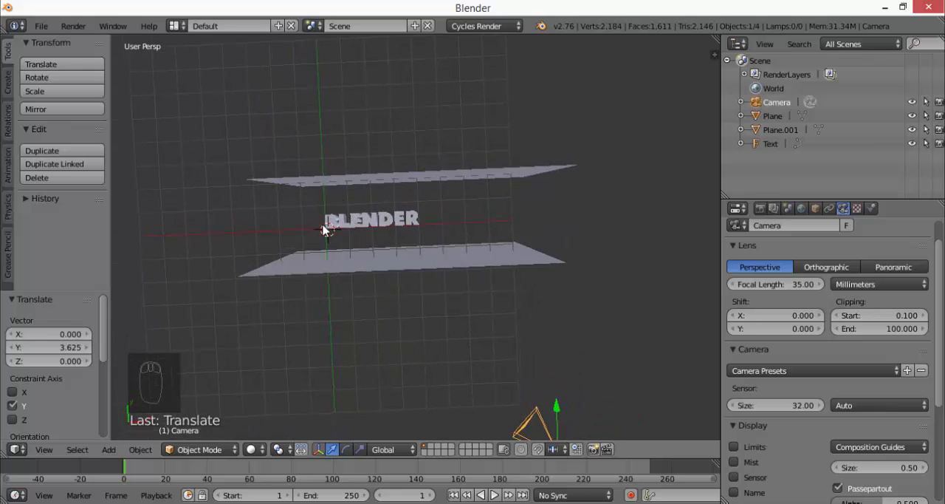
scroll(323, 230, up, 5)
scroll(323, 228, down, 4)
middle_drag(388, 271, 476, 174)
scroll(472, 176, down, 7)
scroll(422, 228, up, 5)
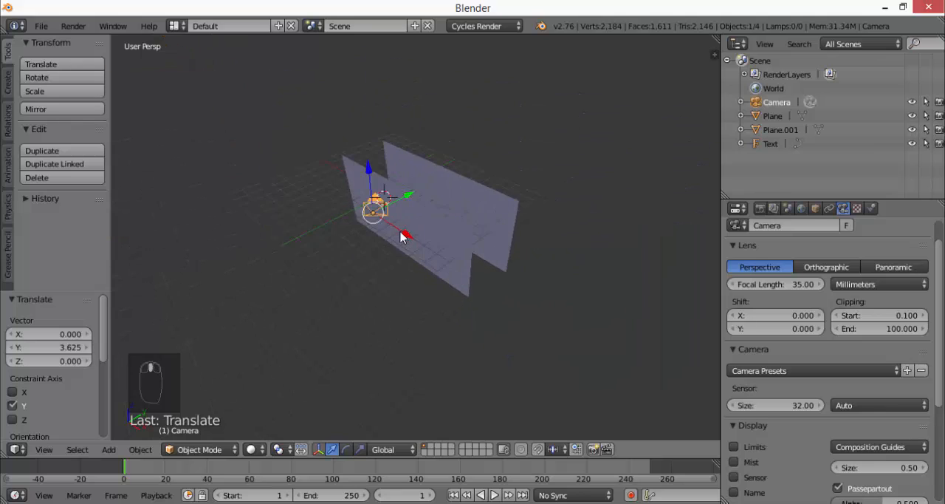
shift+middle_drag(369, 186, 471, 343)
scroll(471, 344, up, 2)
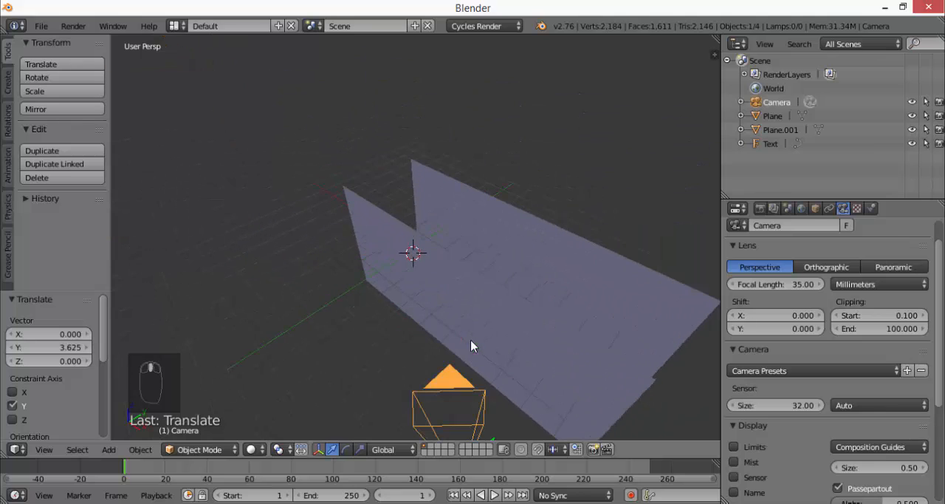
shift+middle_drag(467, 398, 445, 302)
scroll(424, 204, up, 2)
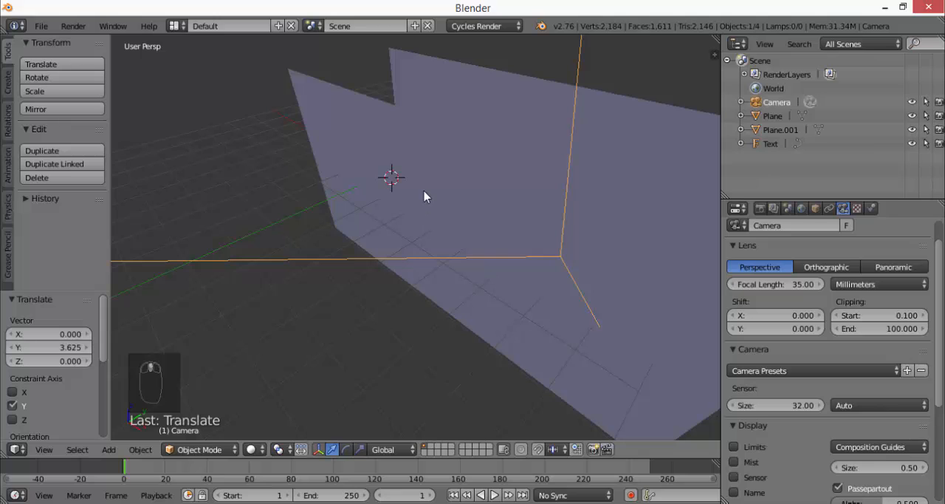
mouse_move(423, 193)
shift+middle_down()
mouse_move(420, 223)
mouse_move(434, 197)
shift+middle_up()
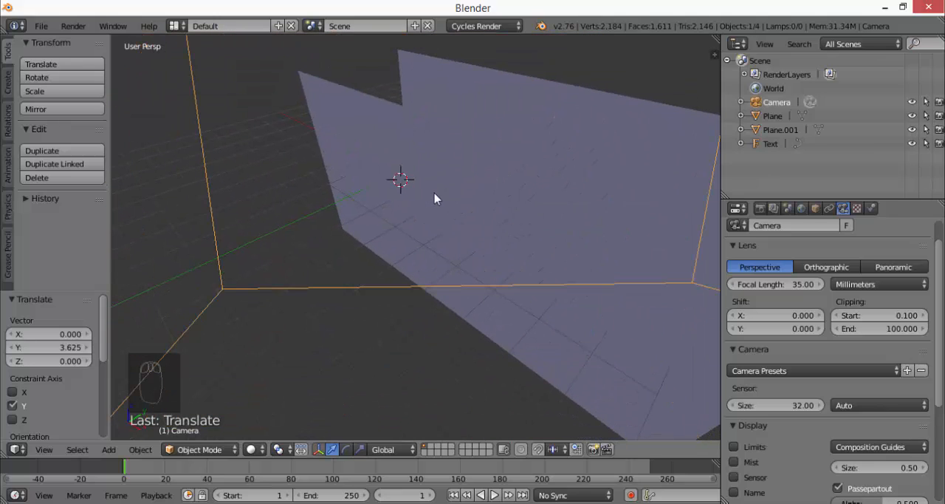
scroll(448, 186, down, 4)
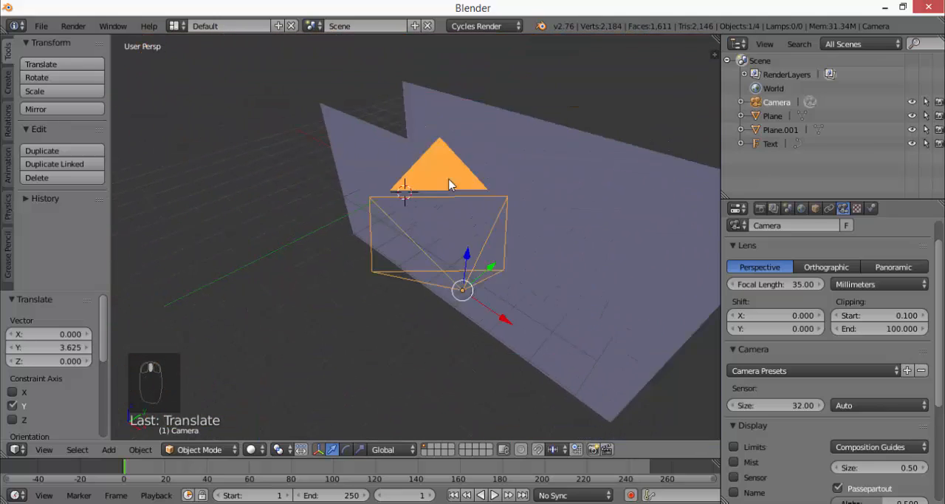
scroll(448, 184, down, 5)
Frame the BLENDER text from above between the two planes and align the camera to this view
middle_drag(449, 184, 523, 300)
scroll(374, 205, up, 5)
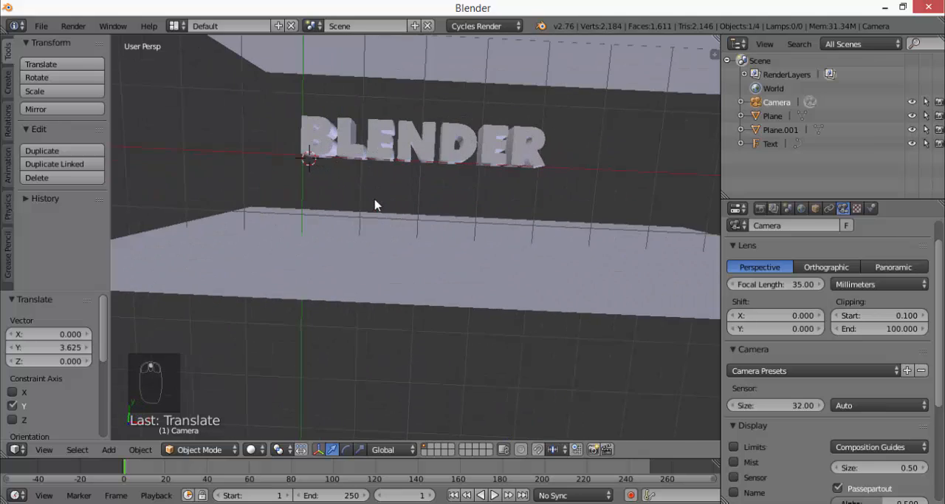
middle_drag(383, 160, 386, 224)
scroll(392, 210, up, 4)
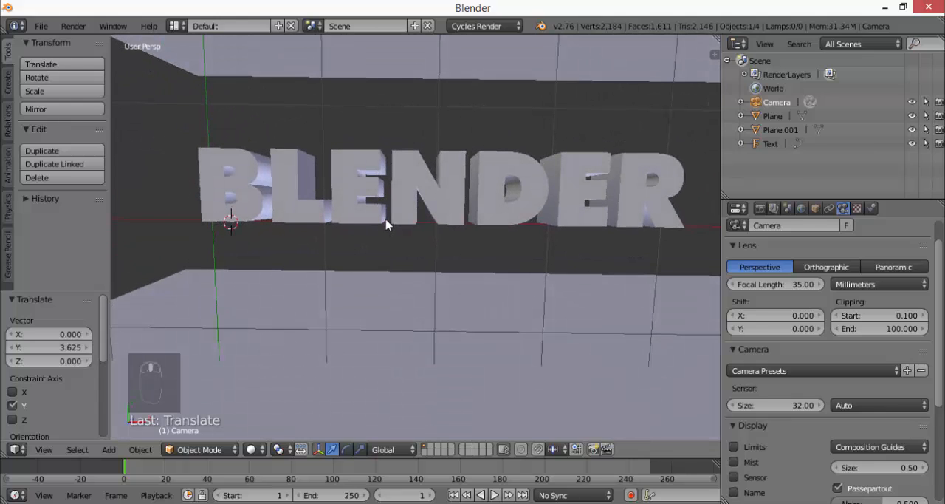
scroll(386, 224, down, 2)
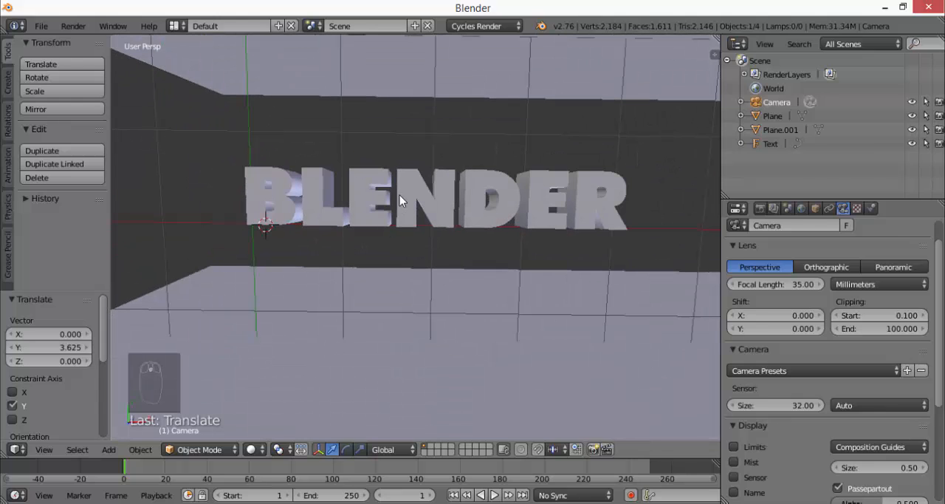
scroll(399, 198, down, 5)
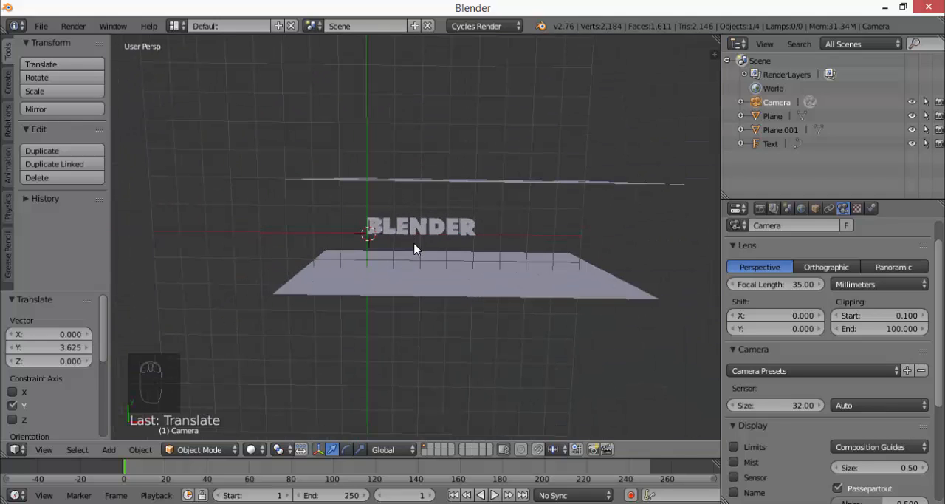
scroll(413, 249, up, 6)
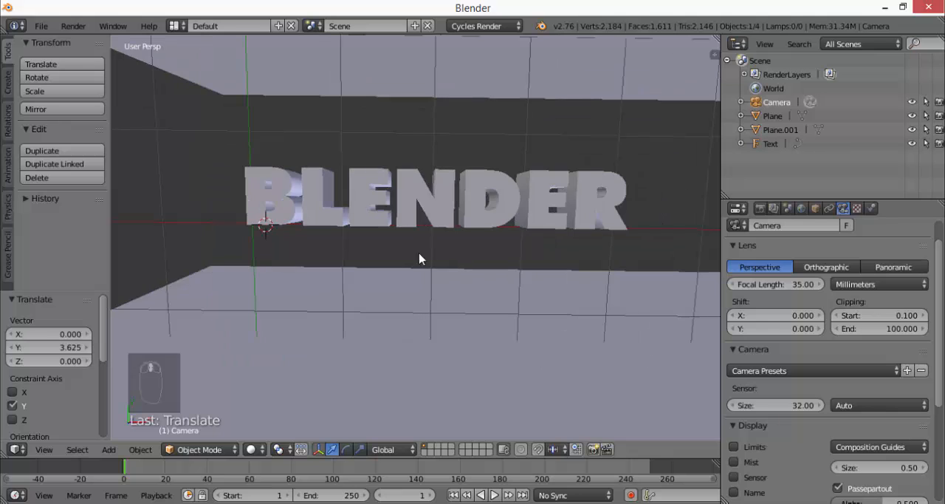
mouse_move(413, 243)
middle_down()
mouse_move(424, 186)
mouse_move(428, 234)
mouse_move(407, 237)
mouse_move(413, 241)
middle_up()
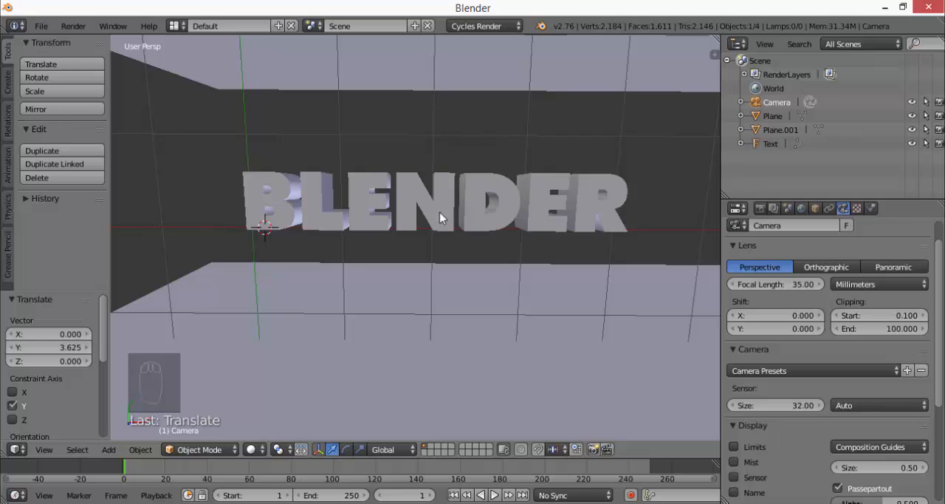
key(ctrl+alt+KP_0)
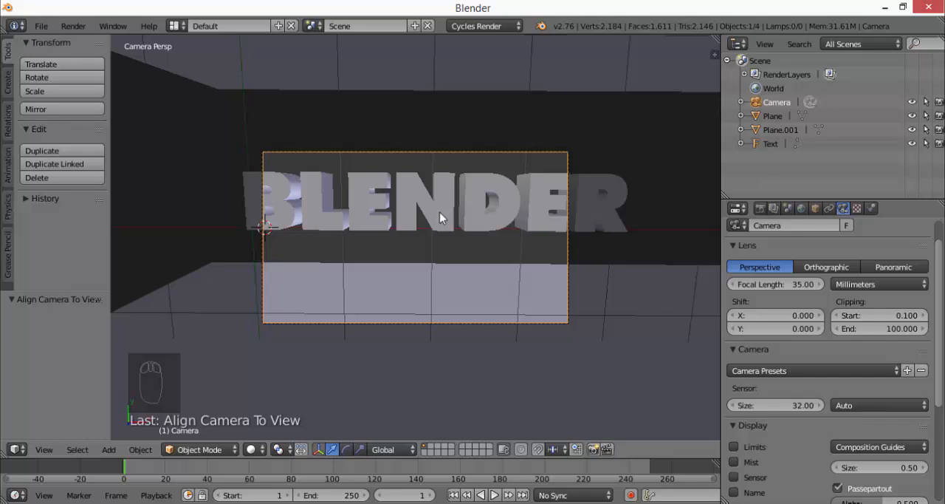
Look at the Input settings in the User Preferences and close the preferences window
click(42, 26)
click(104, 180)
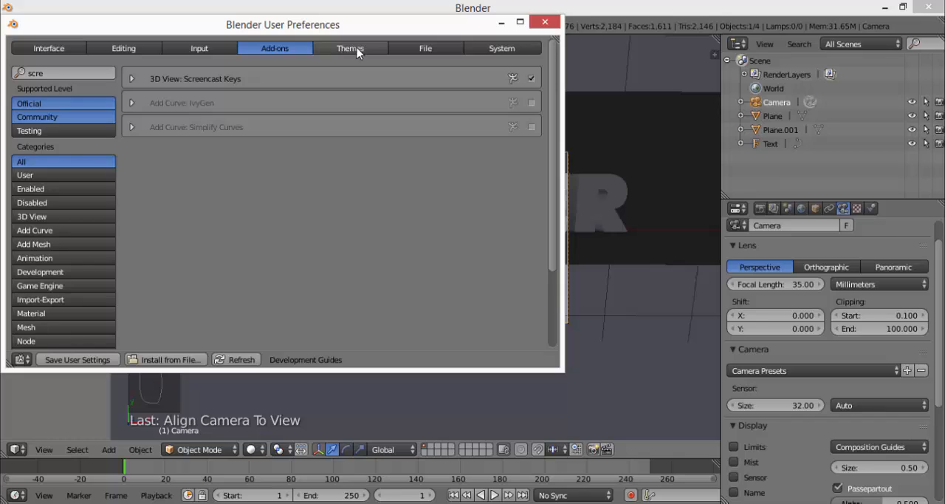
click(185, 50)
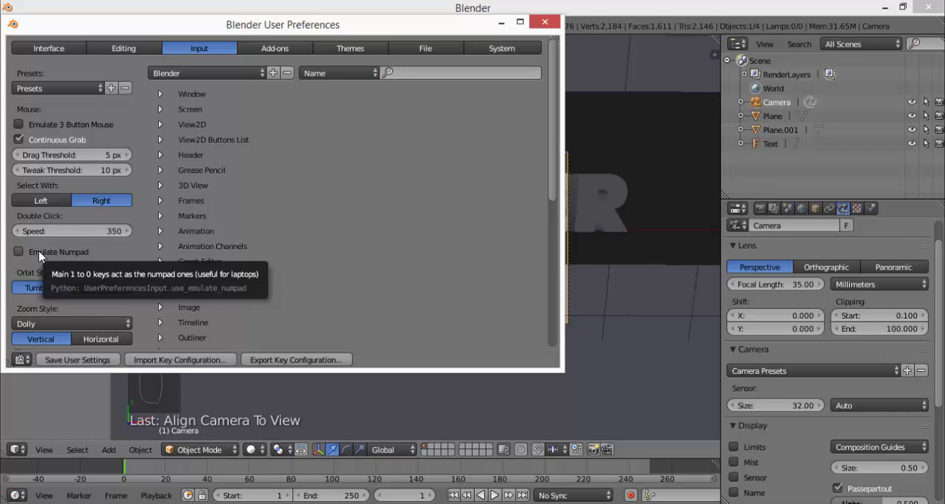
click(545, 22)
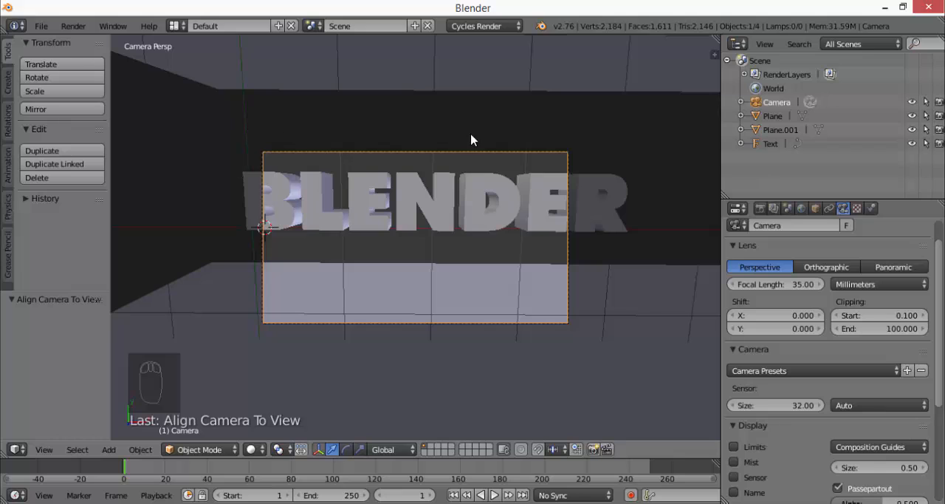
scroll(331, 244, down, 2)
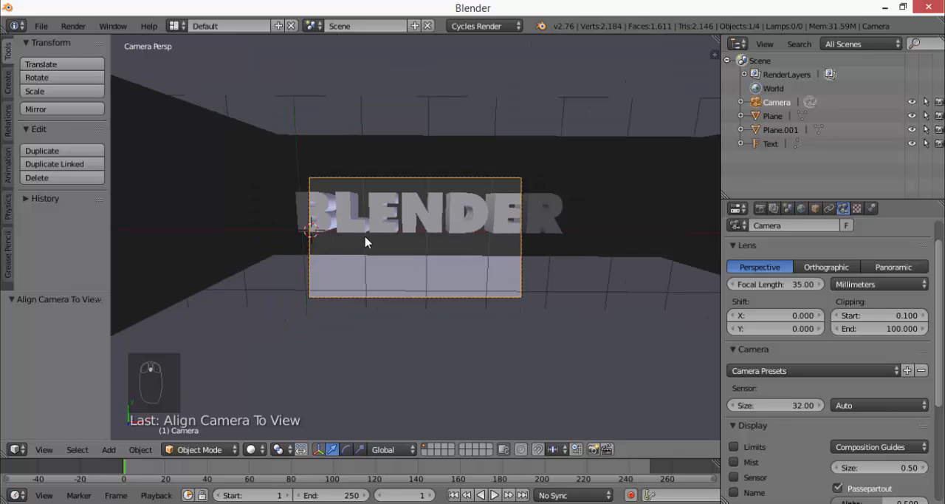
scroll(394, 239, up, 2)
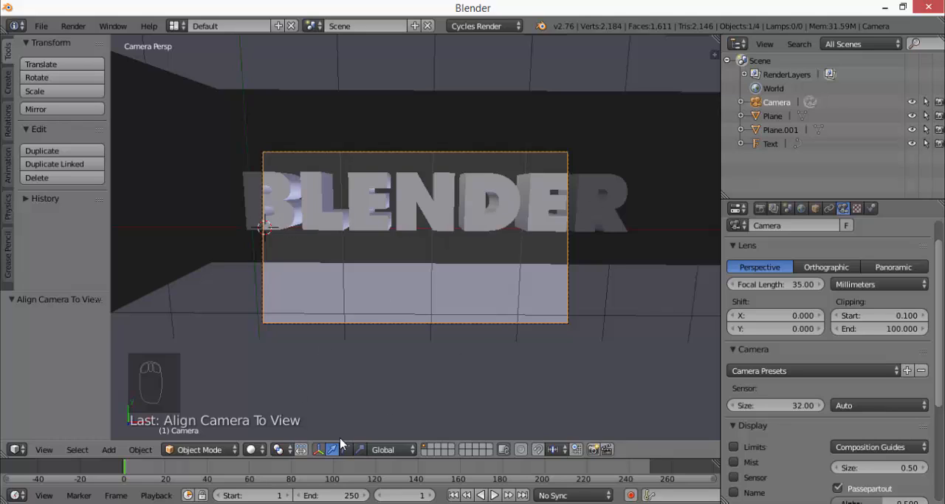
click(265, 450)
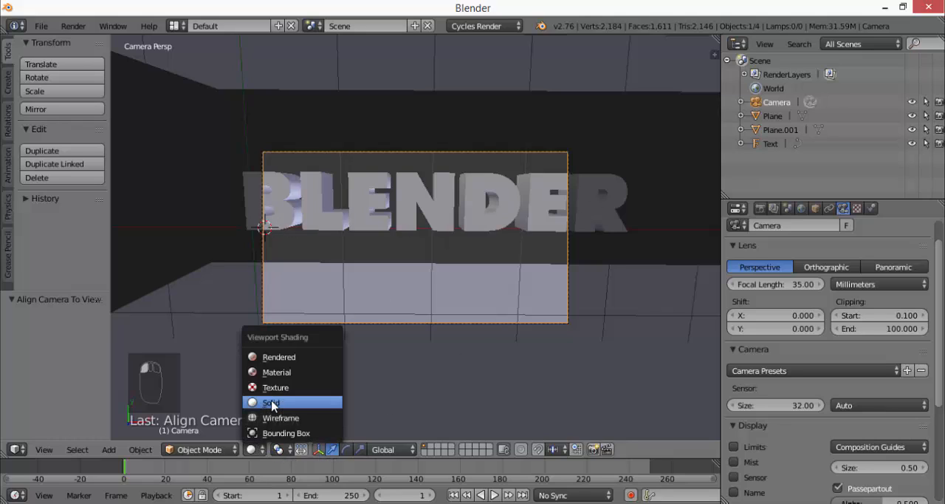
click(257, 395)
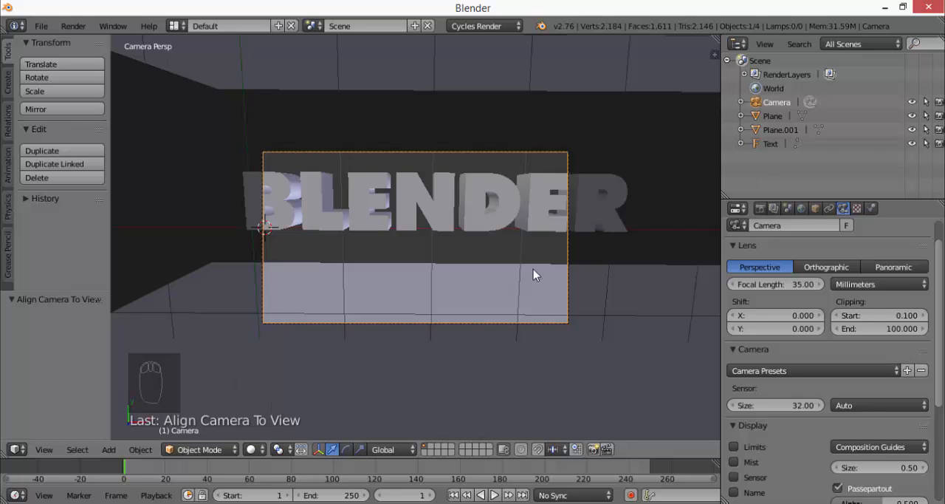
Move the camera up 3.735 along Z, away from the text, and check the framing through the camera
middle_drag(499, 298, 438, 189)
scroll(467, 272, down, 5)
scroll(439, 190, up, 4)
scroll(468, 269, down, 2)
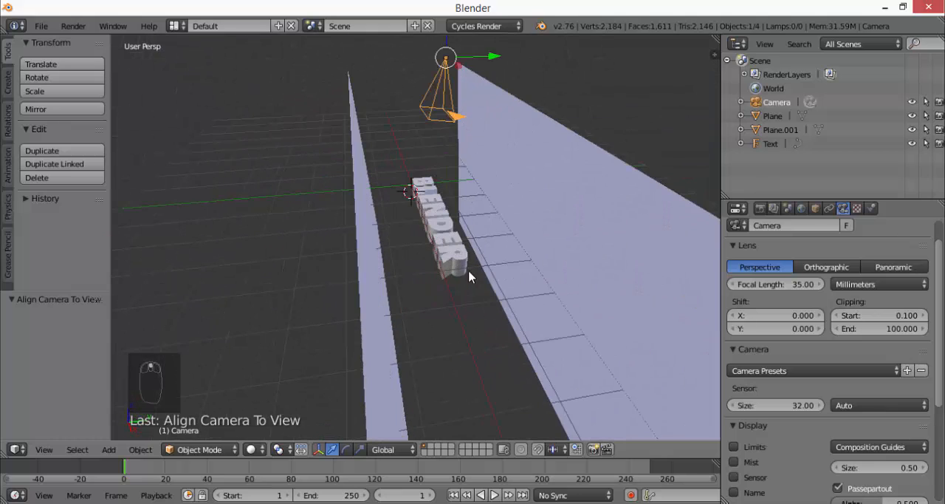
scroll(465, 181, down, 4)
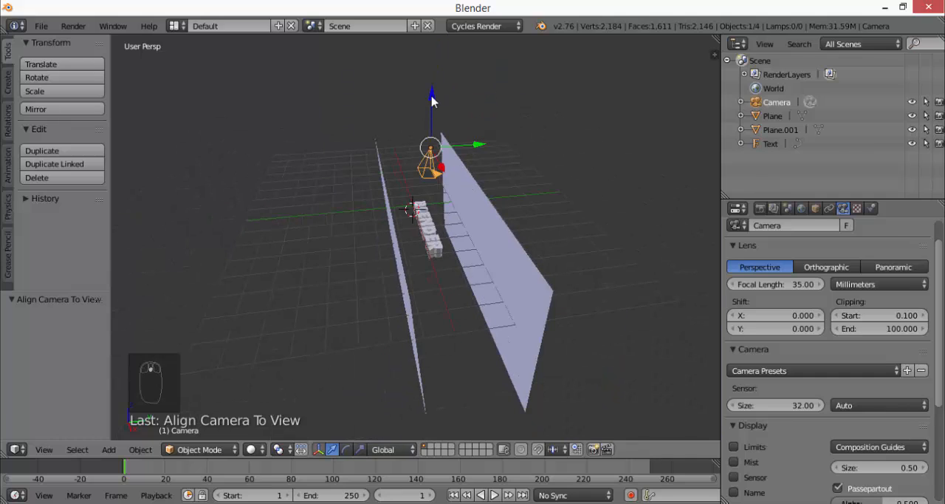
drag(434, 100, 417, 327)
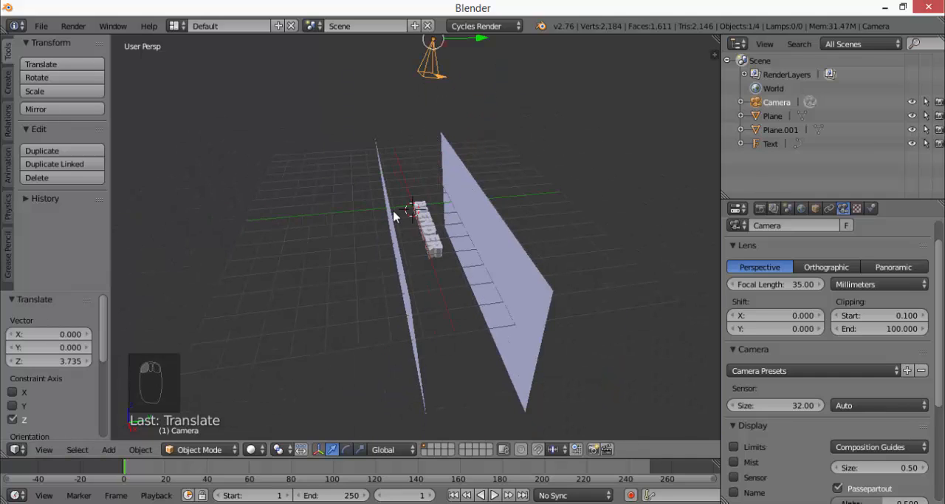
key(KP_0)
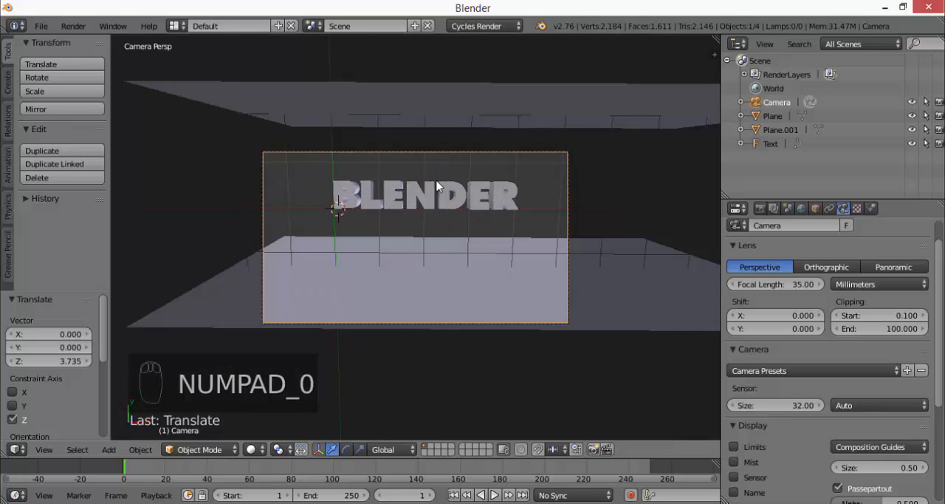
scroll(431, 171, up, 1)
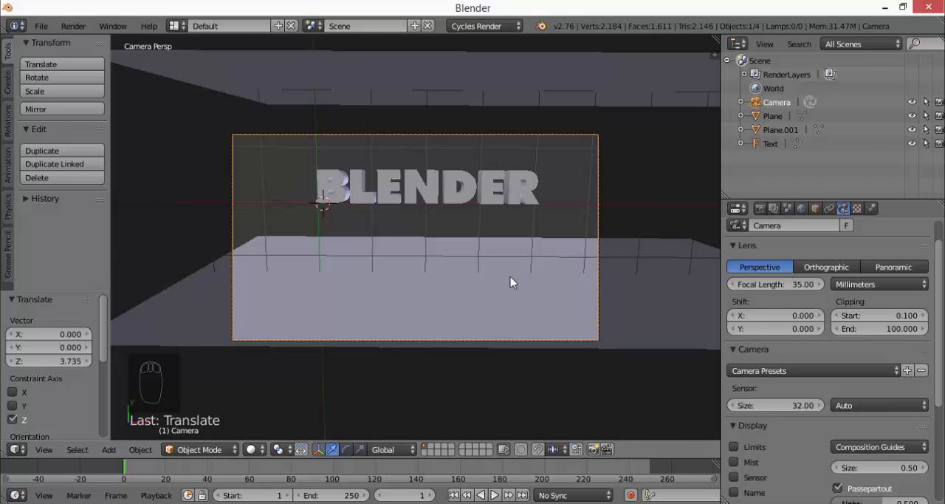
Move the camera 0.415 along Y to adjust the text's vertical placement in the frame
middle_drag(512, 281, 315, 136)
drag(340, 131, 329, 132)
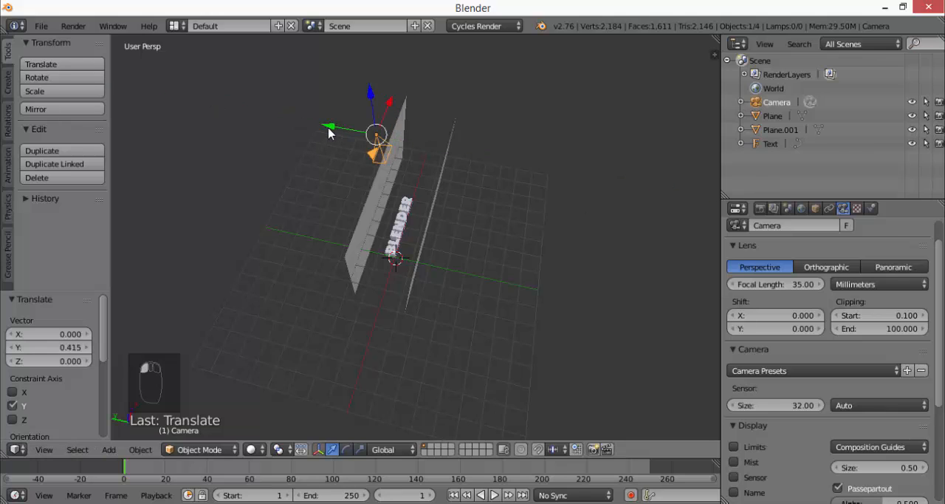
Move the camera 0.434 along Y and check the text's placement through the camera
key(KP_0)
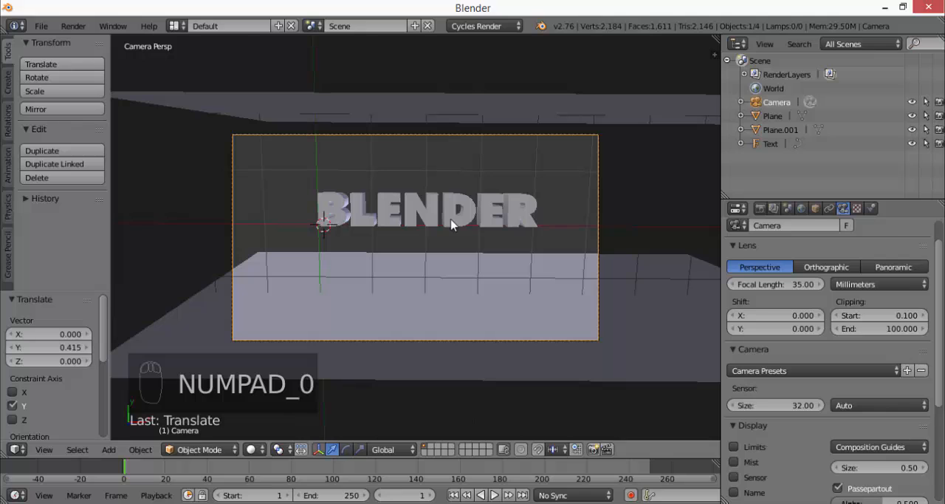
scroll(430, 212, up, 1)
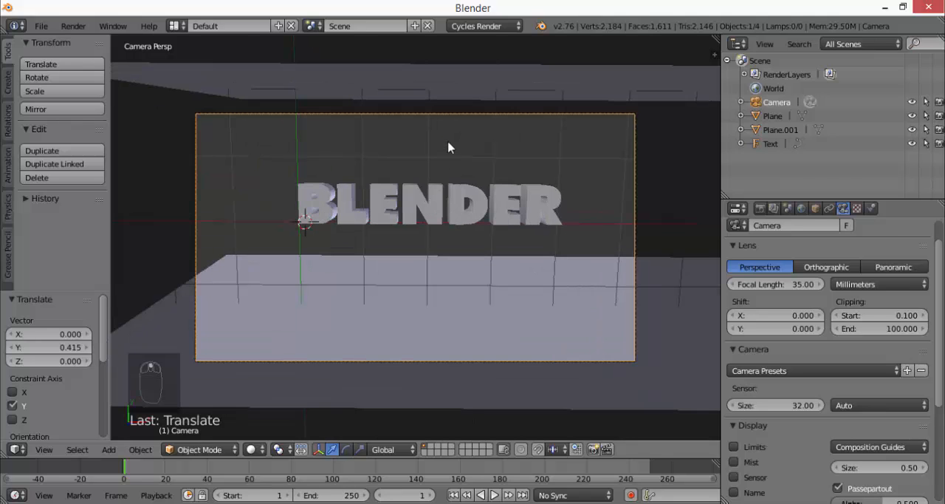
middle_drag(423, 394, 492, 176)
key(g)
key(y)
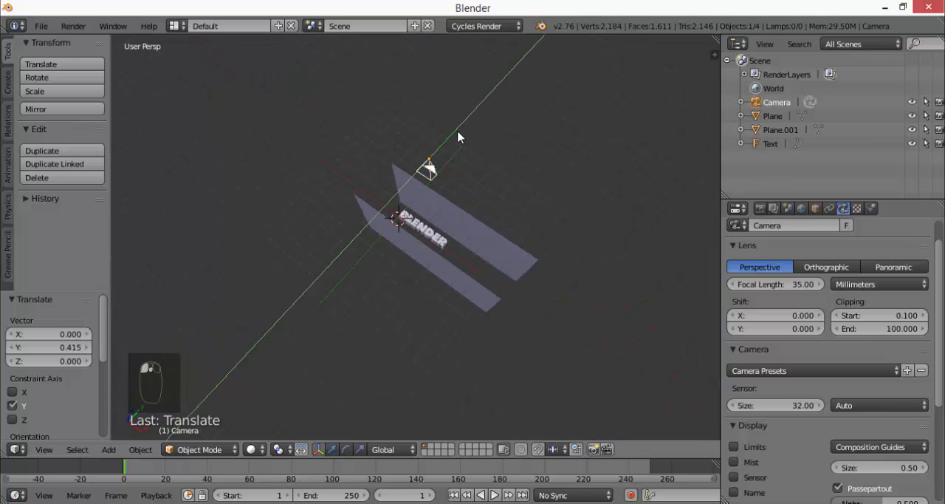
click(466, 133)
key(KP_0)
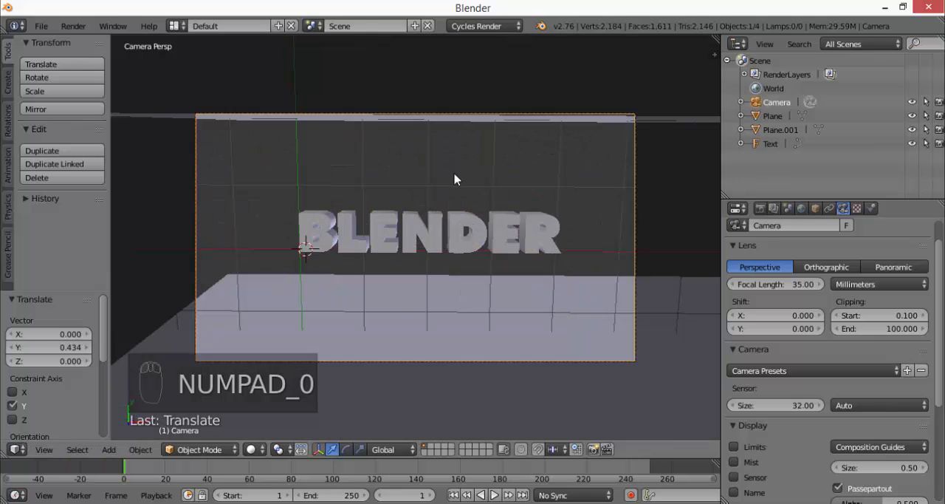
Rotate the BLENDER text about -4.959° around the X axis while looking through the camera
right_click(477, 231)
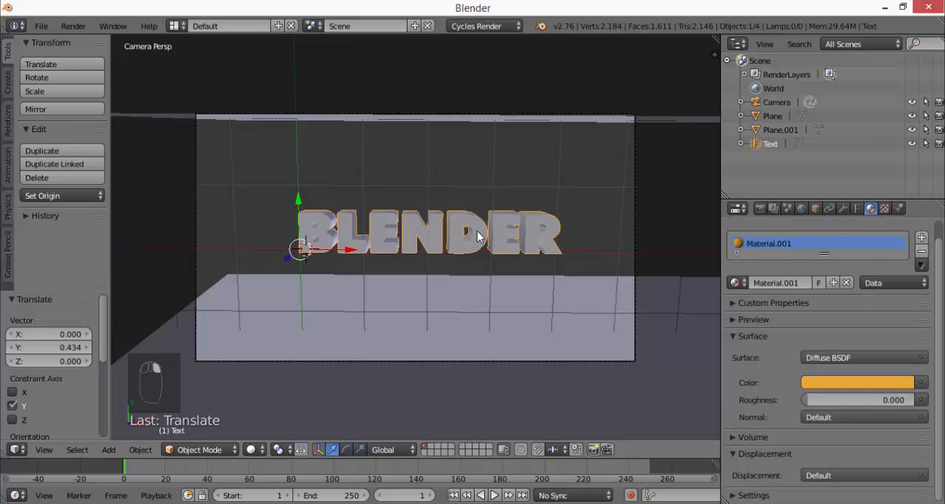
click(346, 450)
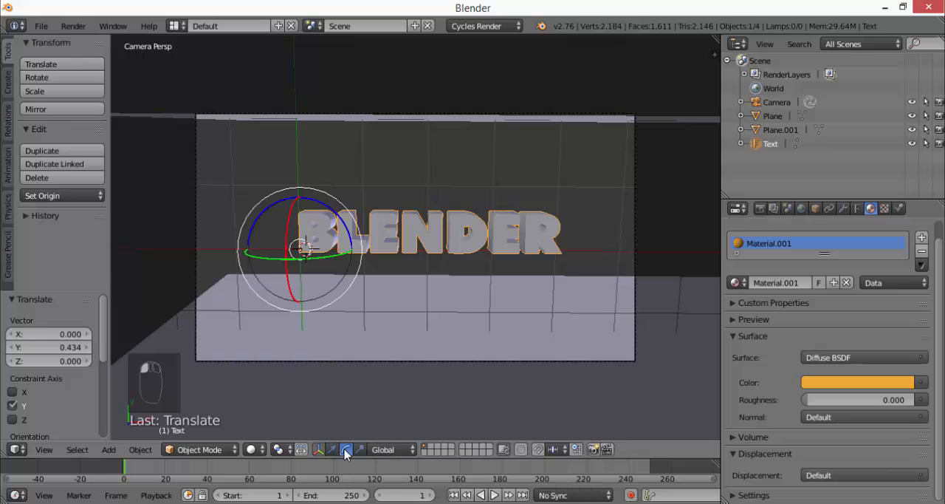
click(319, 449)
click(319, 450)
click(319, 450)
click(319, 450)
drag(289, 289, 292, 275)
scroll(458, 280, up, 1)
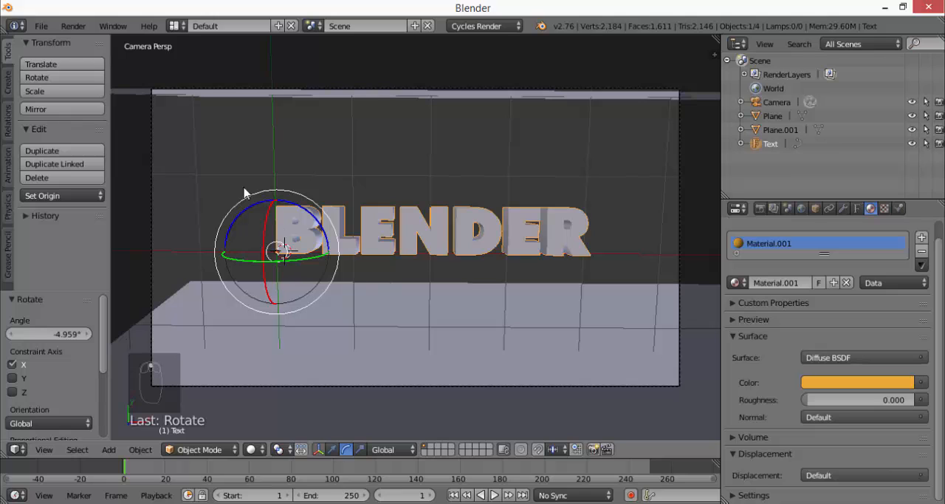
Render the image and examine the noise on the letter surfaces up close and in the full frame
click(73, 26)
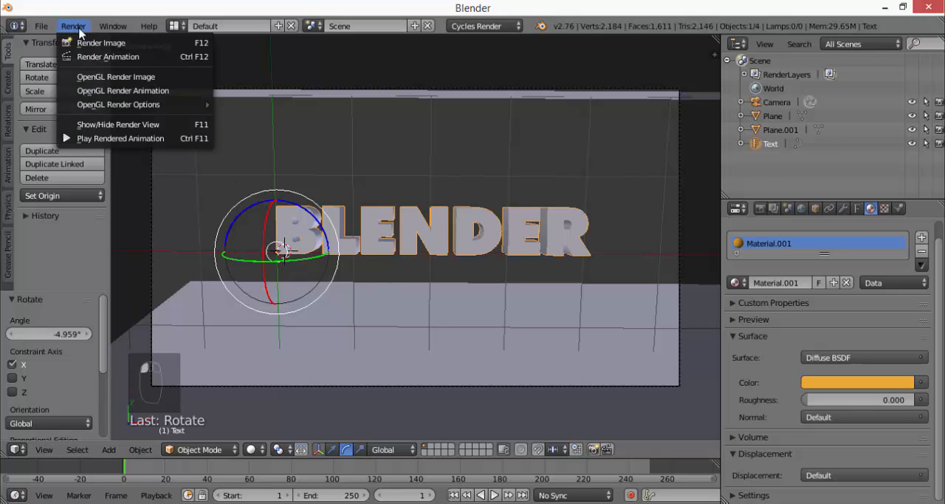
click(81, 38)
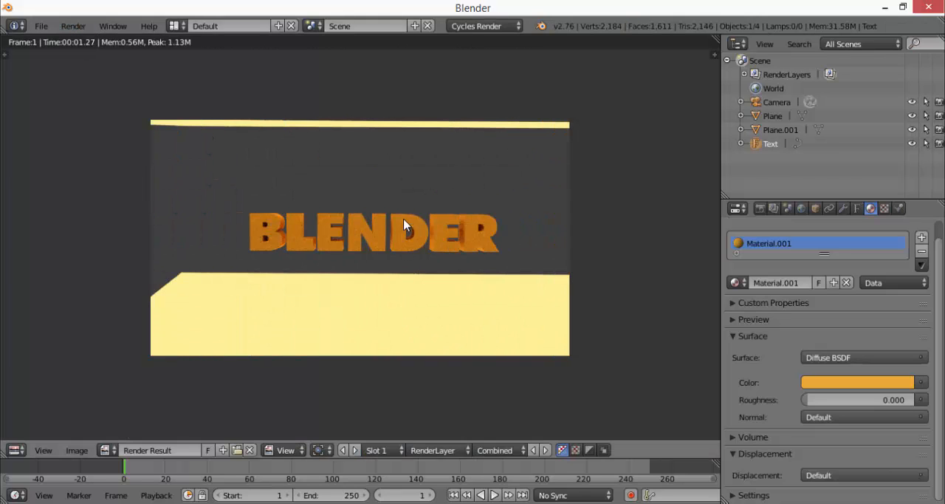
scroll(406, 222, up, 4)
scroll(403, 224, down, 2)
scroll(404, 225, down, 1)
scroll(404, 225, up, 2)
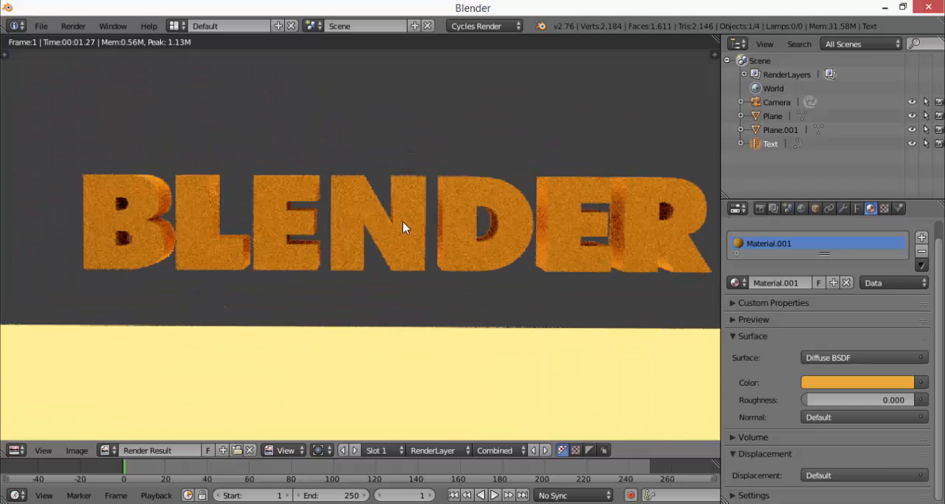
scroll(403, 227, down, 1)
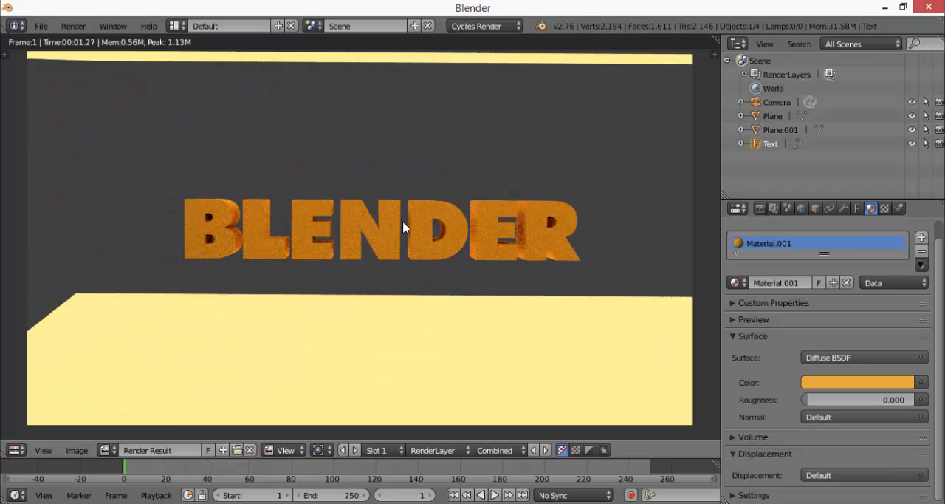
scroll(375, 238, up, 5)
scroll(383, 213, down, 3)
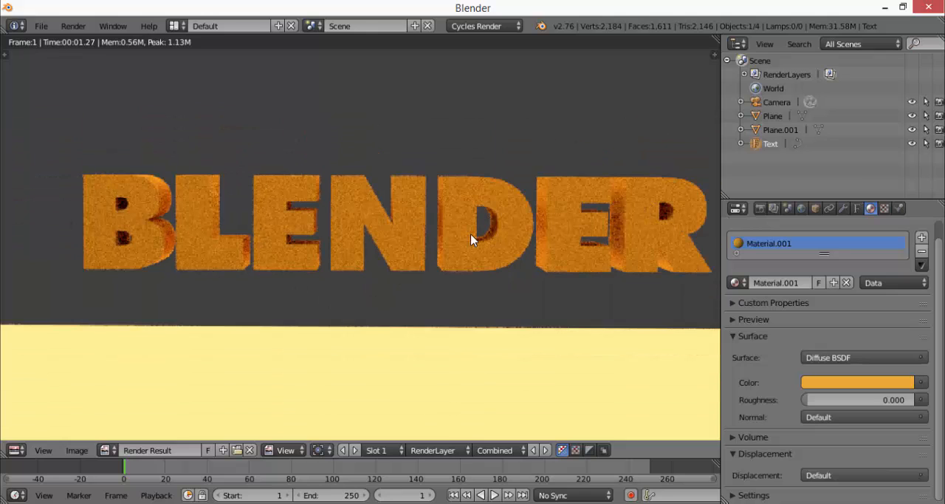
scroll(469, 246, down, 1)
scroll(481, 244, up, 1)
scroll(480, 244, down, 2)
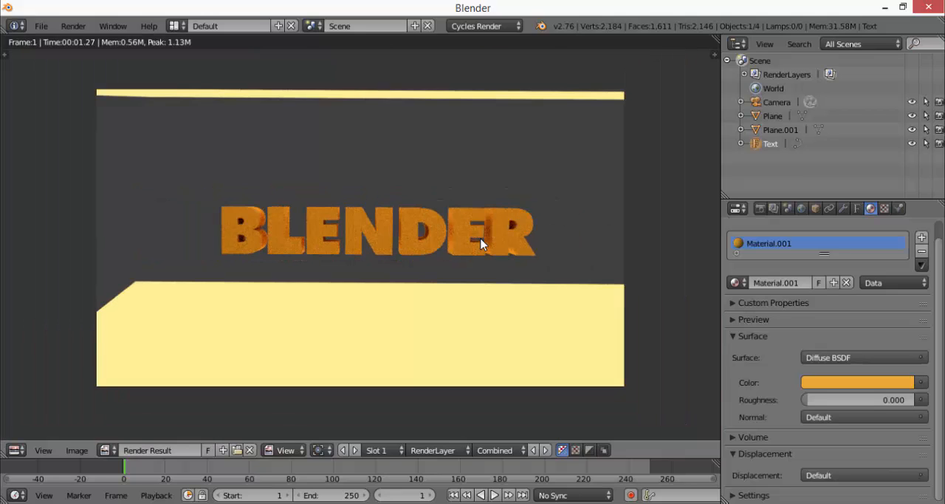
Close the render result, return the text to Object Mode and leave the camera view
key(Tab)
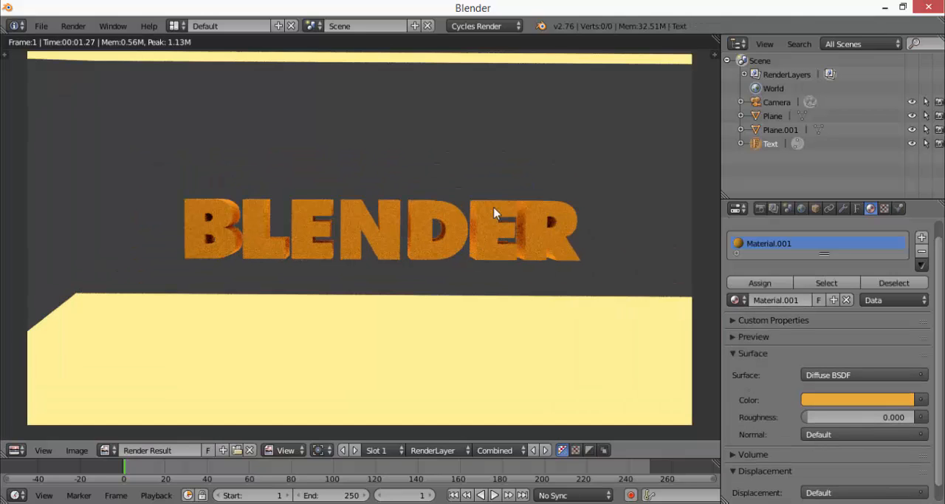
key(Escape)
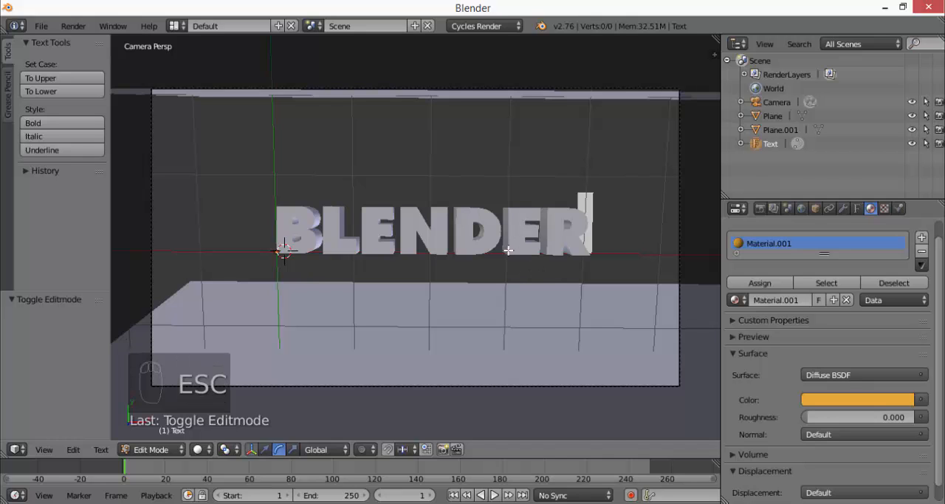
key(Tab)
mouse_move(539, 268)
middle_down()
mouse_move(527, 268)
mouse_move(544, 264)
mouse_move(544, 253)
middle_up()
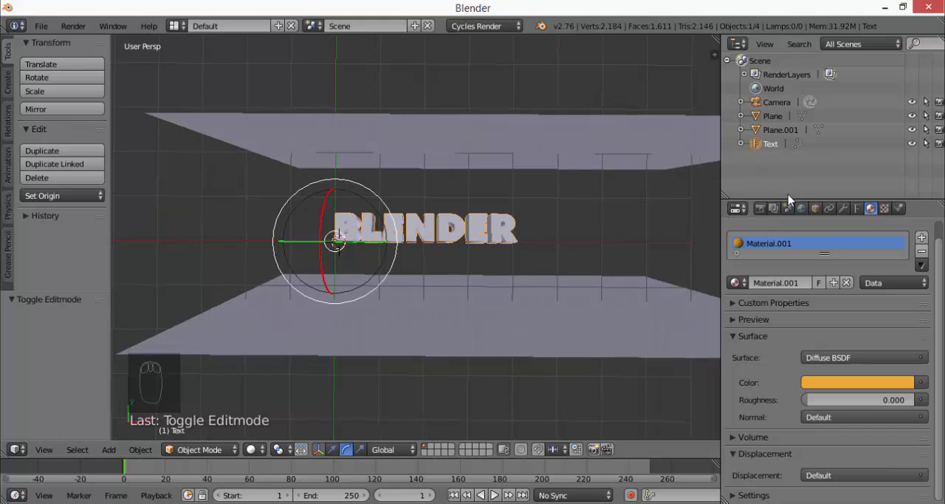
Collapse the Dimensions and Output render settings, expand Sampling and set the render samples to 100
click(760, 208)
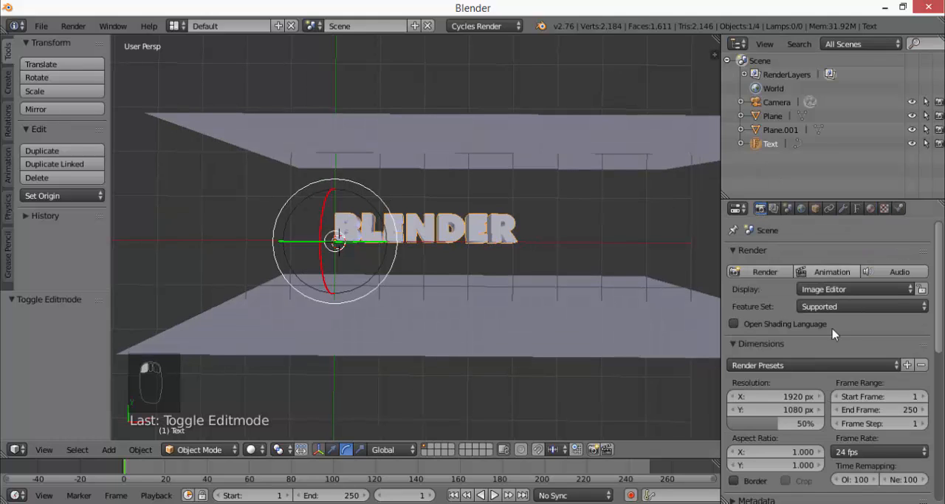
click(736, 344)
click(738, 376)
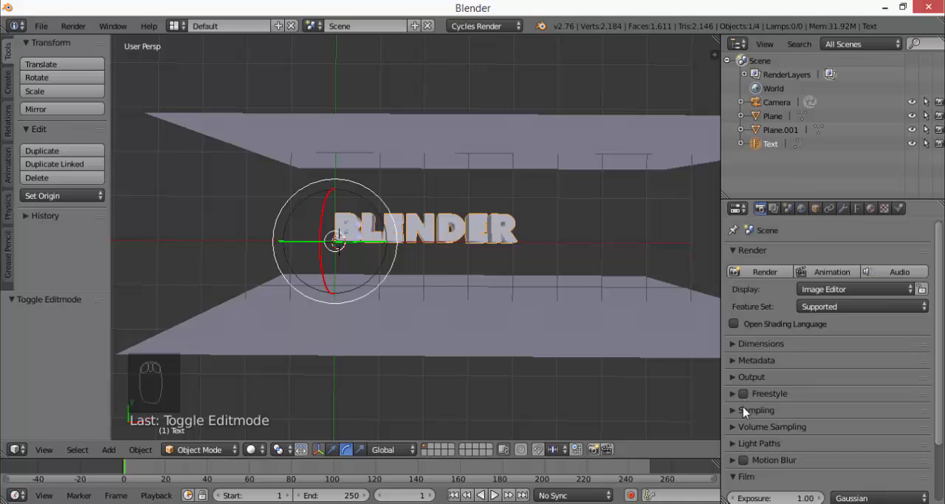
middle_drag(576, 314, 561, 281)
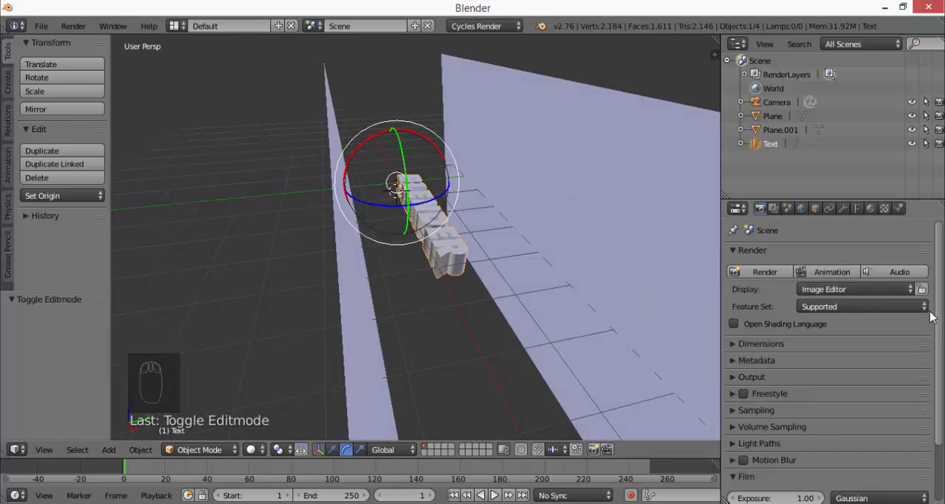
click(760, 210)
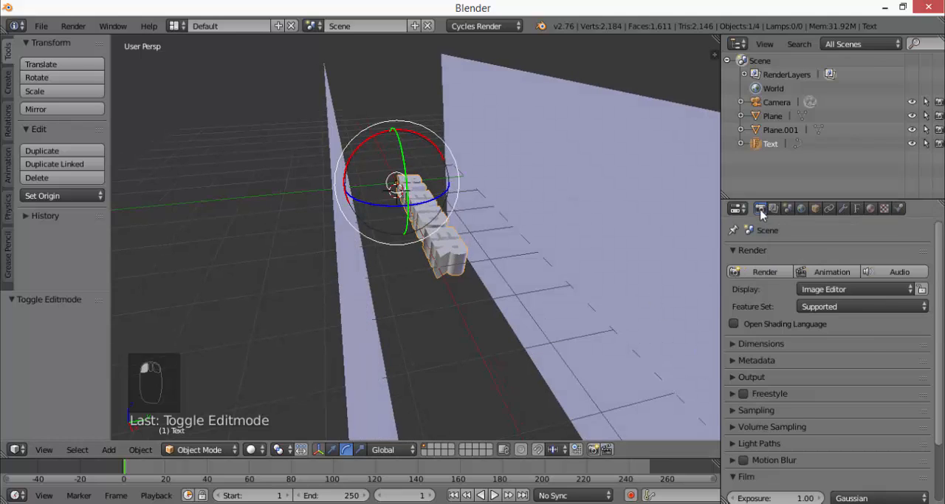
click(733, 411)
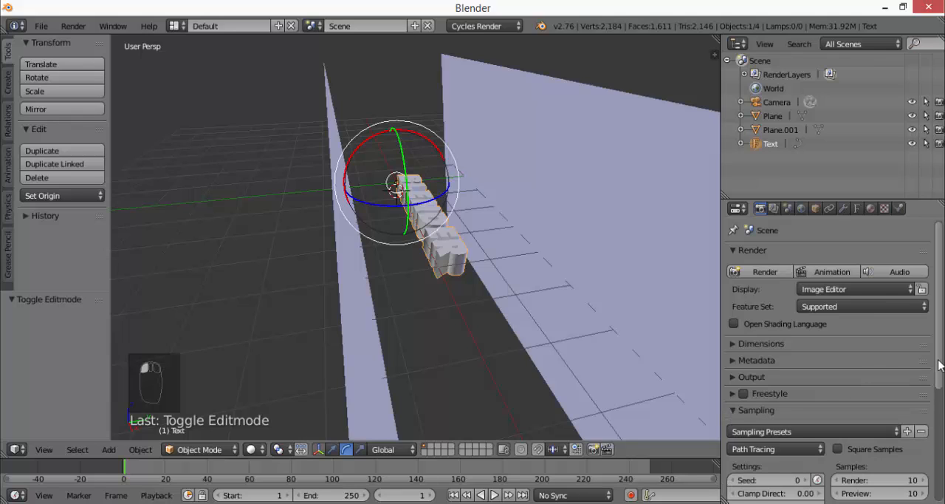
drag(939, 363, 937, 427)
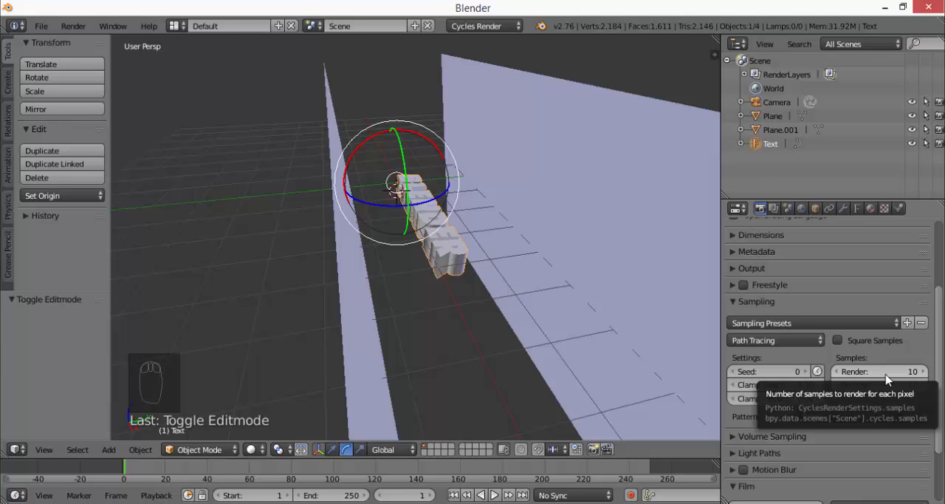
middle_drag(442, 255, 410, 272)
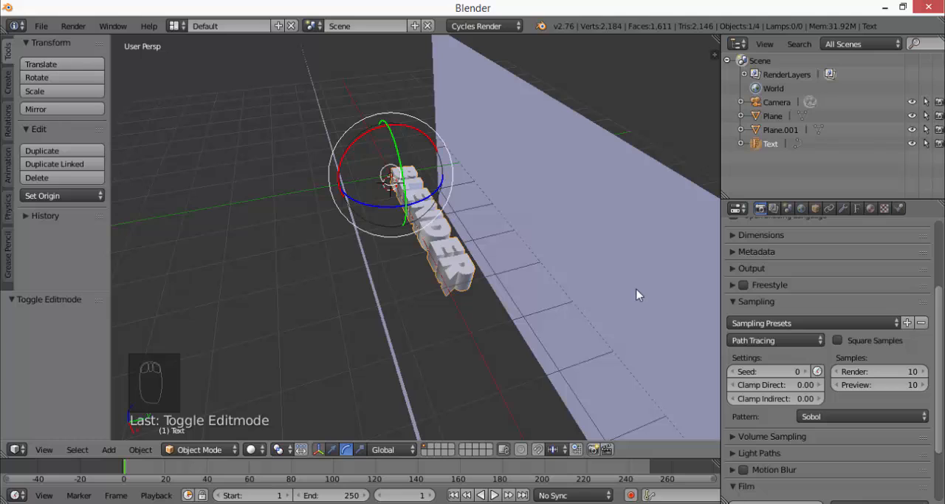
click(912, 371)
text(100)
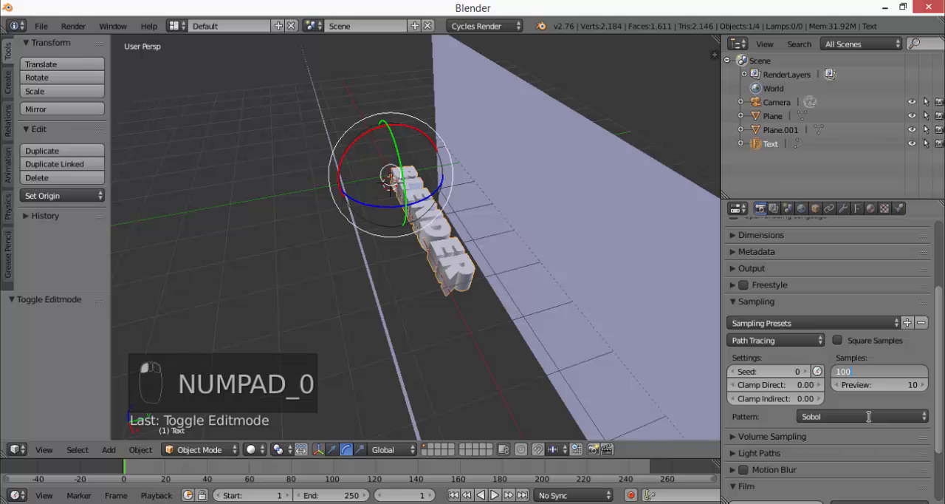
Render the image with 100 samples and examine how clean the letter surfaces and edges look
middle_drag(382, 217, 458, 237)
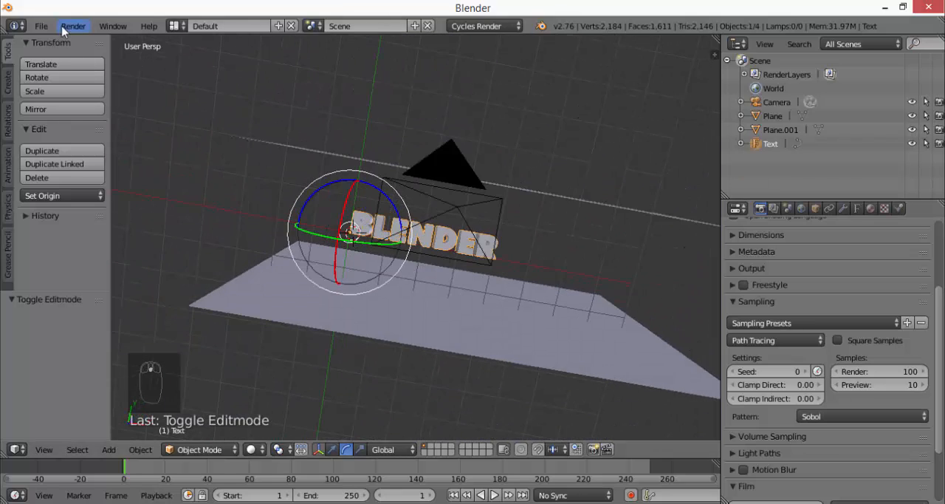
click(73, 25)
click(82, 45)
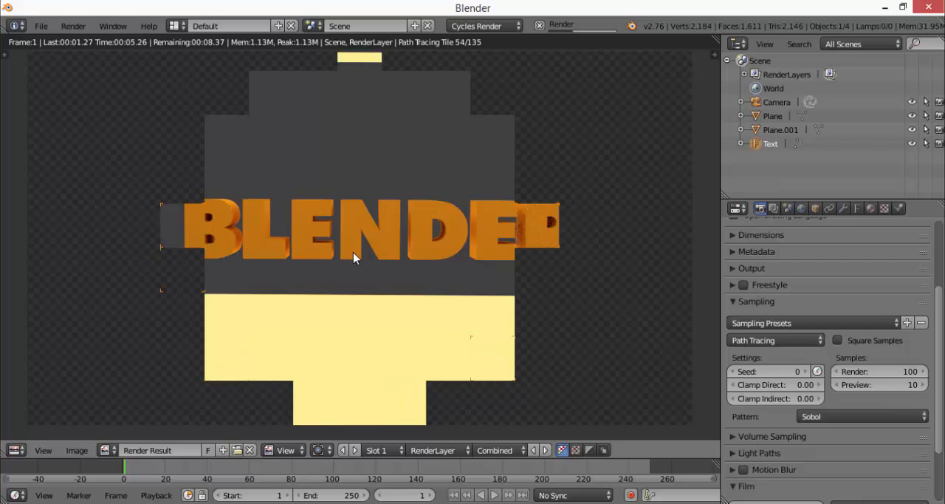
scroll(354, 257, down, 2)
scroll(358, 225, up, 1)
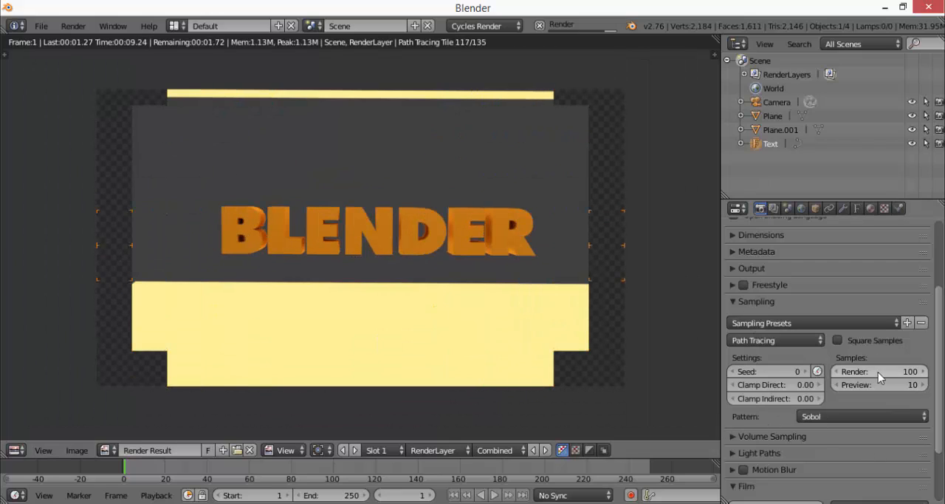
scroll(380, 214, up, 6)
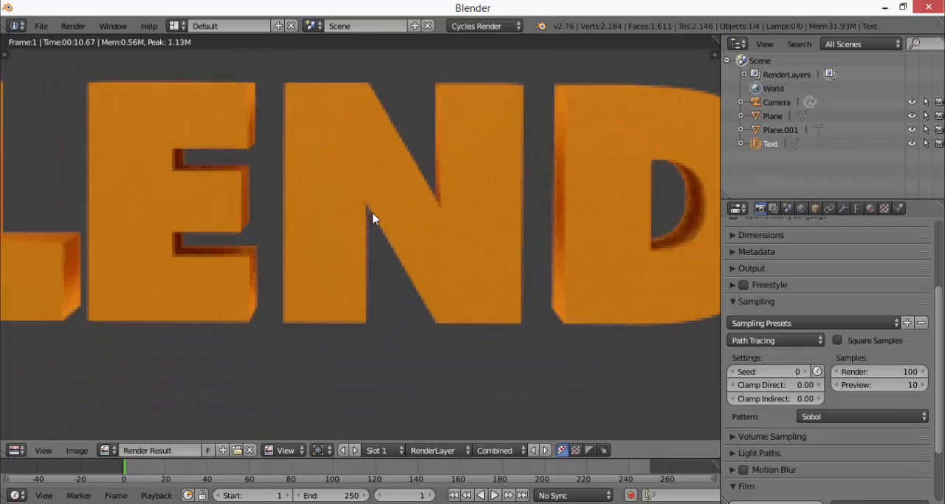
scroll(373, 219, down, 3)
scroll(371, 219, down, 1)
scroll(310, 238, up, 2)
scroll(310, 238, down, 3)
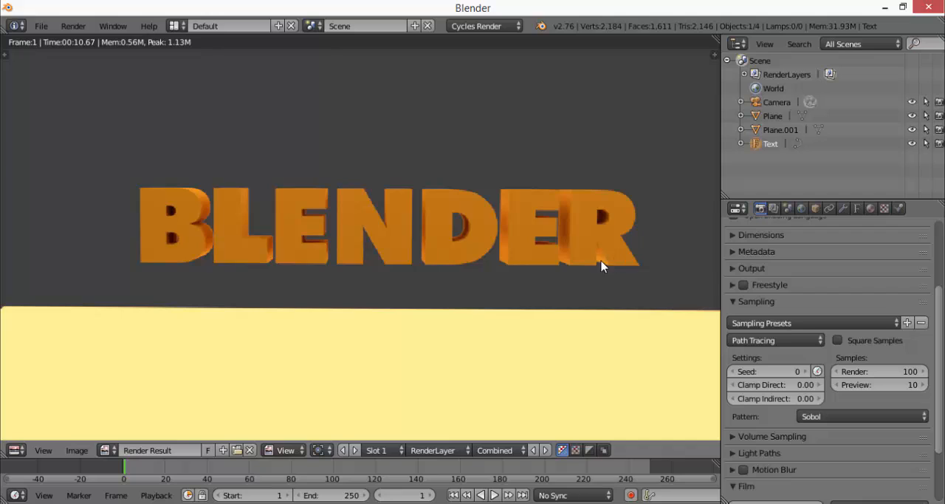
scroll(601, 266, up, 2)
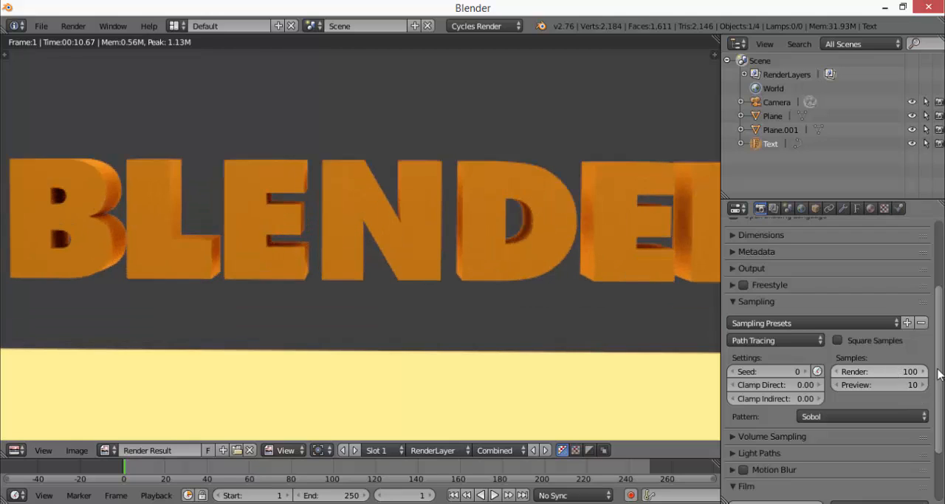
Set the render samples to 200 and render the image again, with the whole frame in view
click(908, 371)
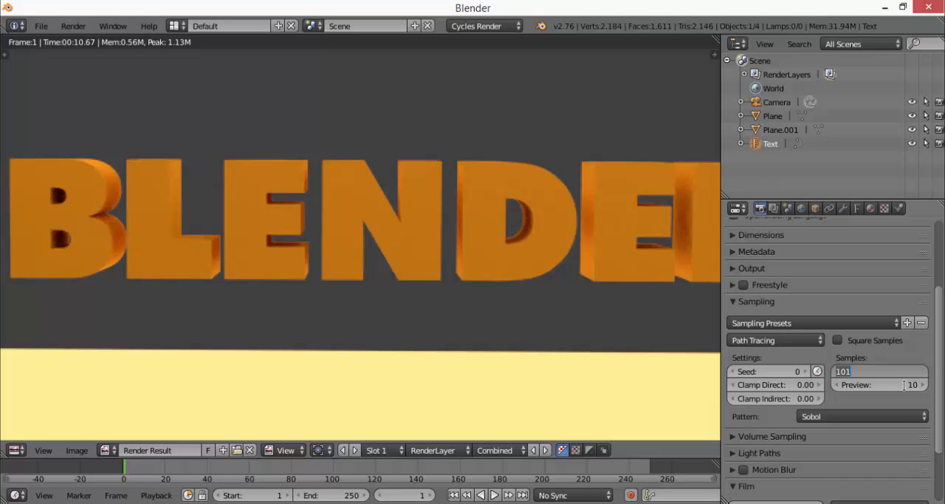
key(Return)
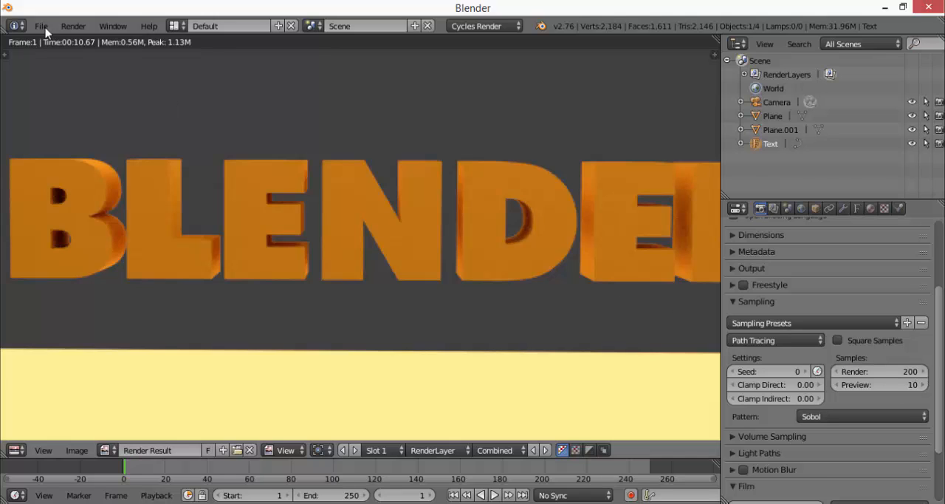
click(73, 26)
click(82, 38)
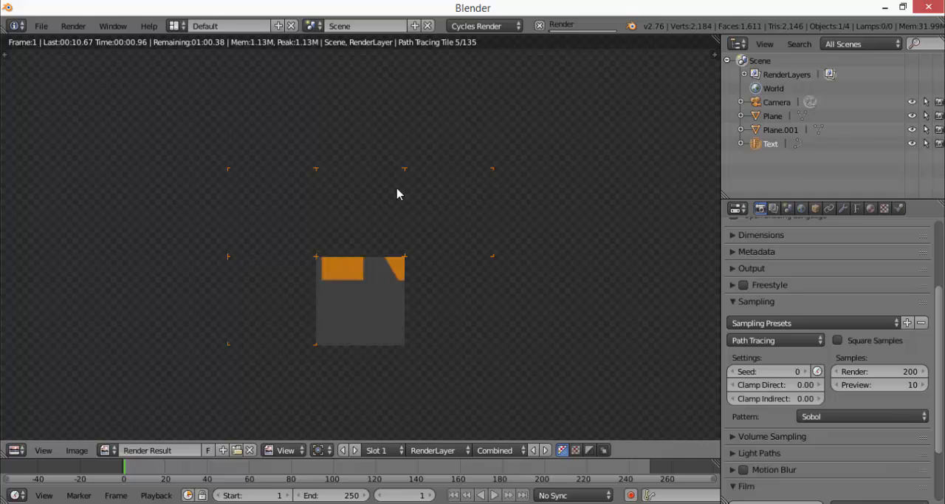
scroll(397, 194, down, 1)
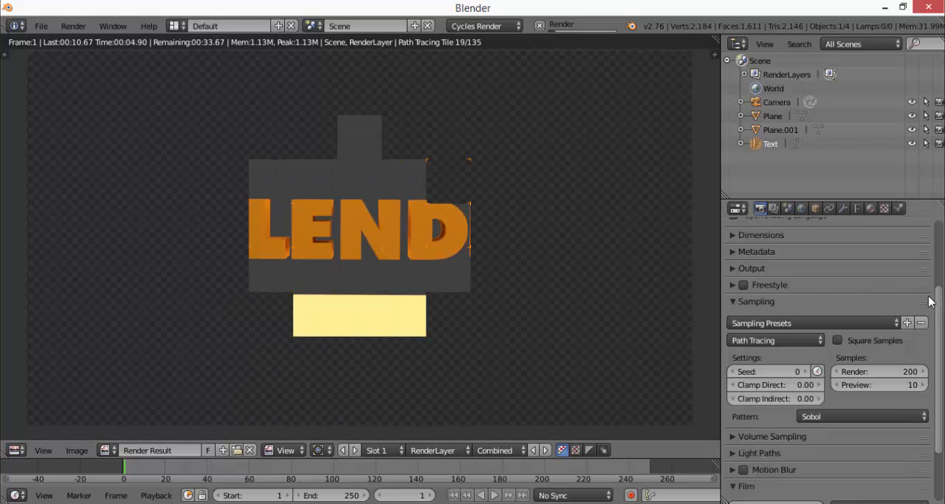
Check the World settings, then expand the Post Processing and Performance render settings and look through their options
drag(939, 314, 936, 375)
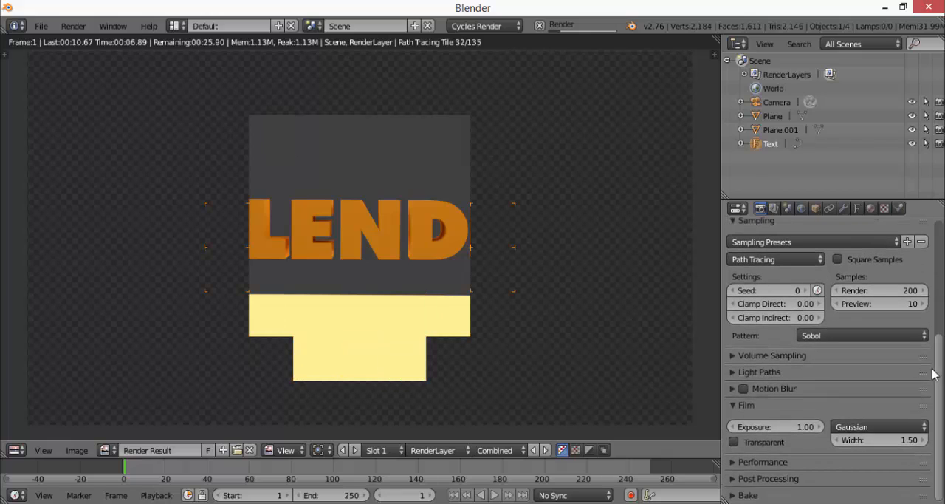
click(803, 208)
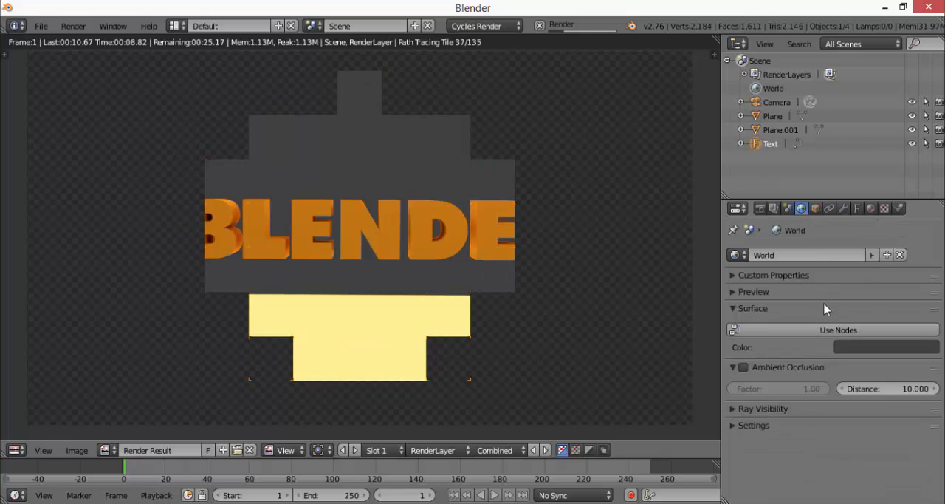
click(760, 208)
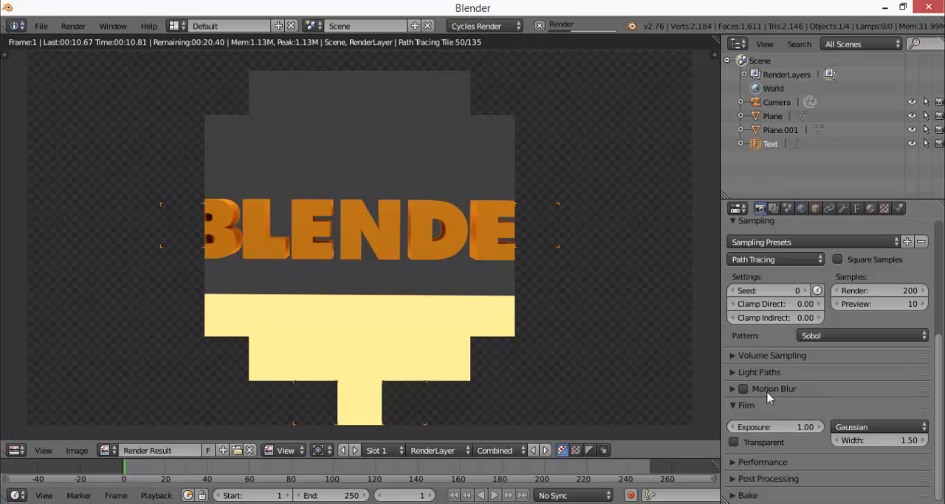
click(734, 477)
click(733, 422)
scroll(808, 417, down, 4)
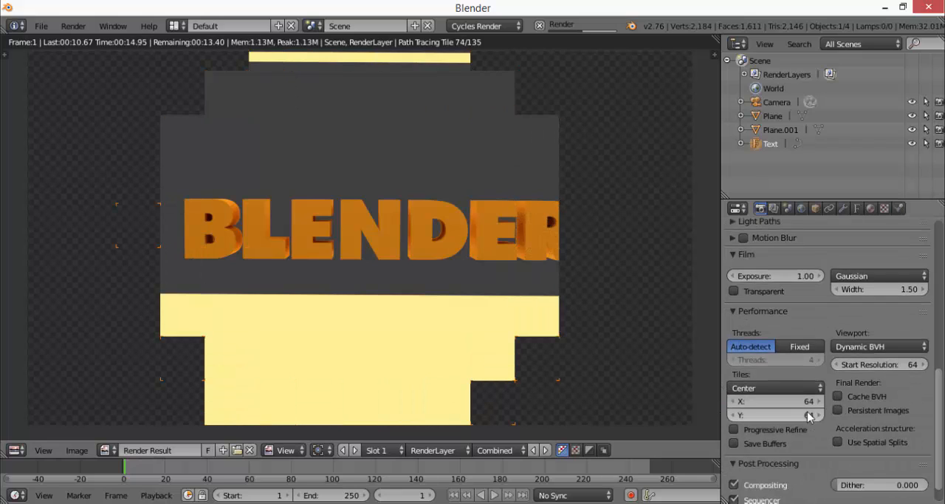
Expand the Light Paths, Volume Sampling, Output and Metadata render settings to look for a background option
scroll(809, 417, up, 6)
click(740, 388)
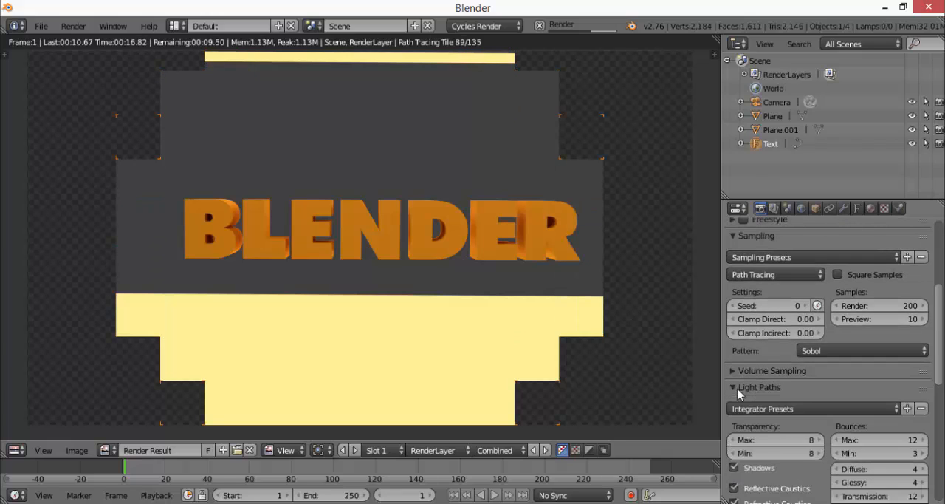
scroll(740, 391, down, 3)
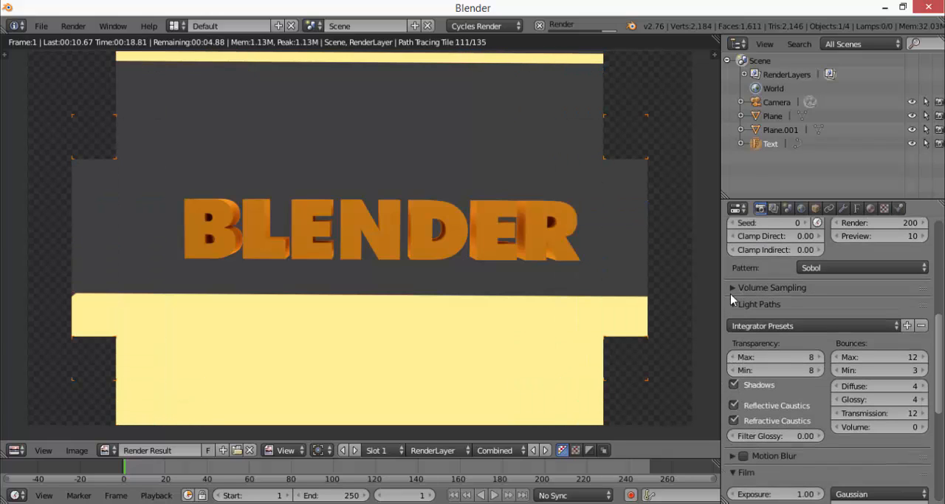
click(732, 288)
scroll(744, 319, up, 4)
scroll(745, 315, up, 1)
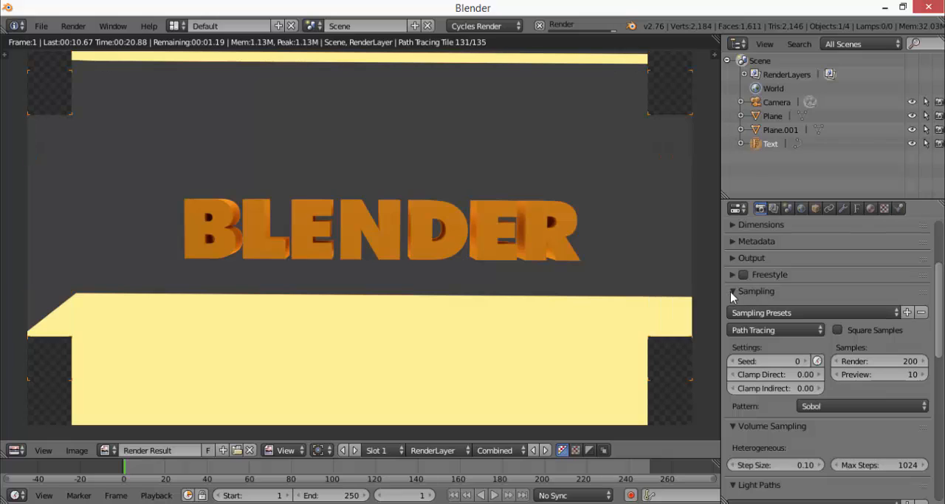
click(731, 291)
click(731, 290)
click(731, 255)
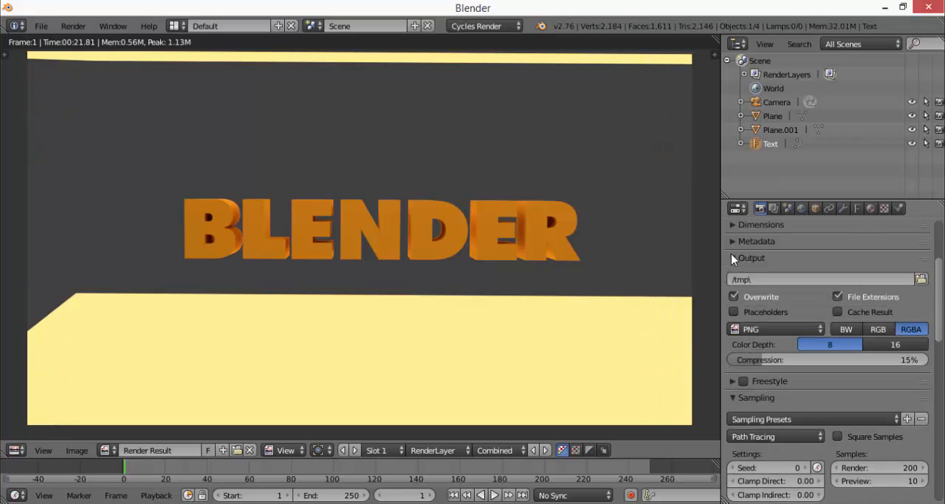
click(731, 241)
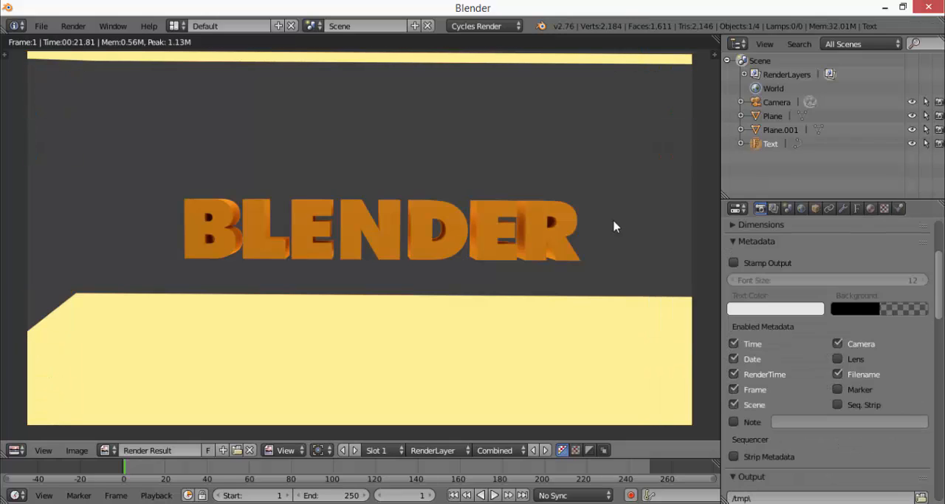
Examine the rendered text up close and in full frame, and look through the render settings down to Film
scroll(517, 205, up, 3)
scroll(517, 198, down, 2)
scroll(860, 294, up, 3)
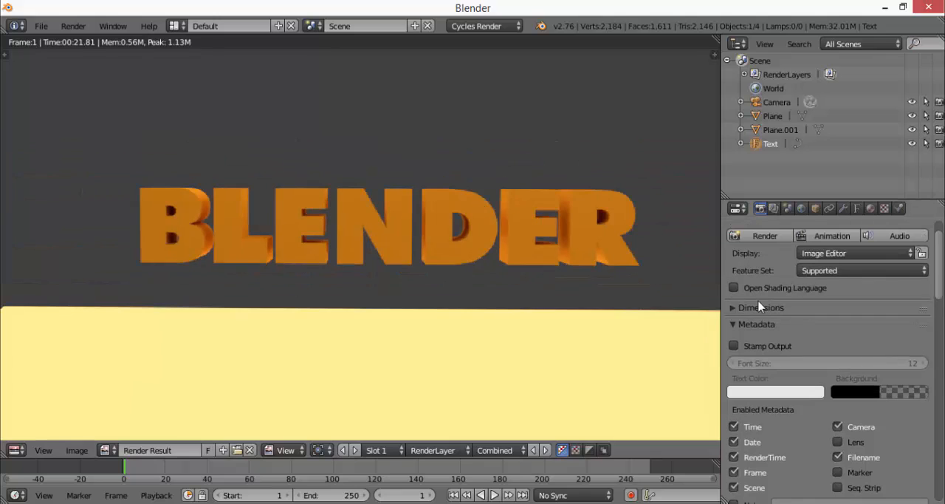
scroll(843, 314, up, 1)
scroll(843, 314, down, 12)
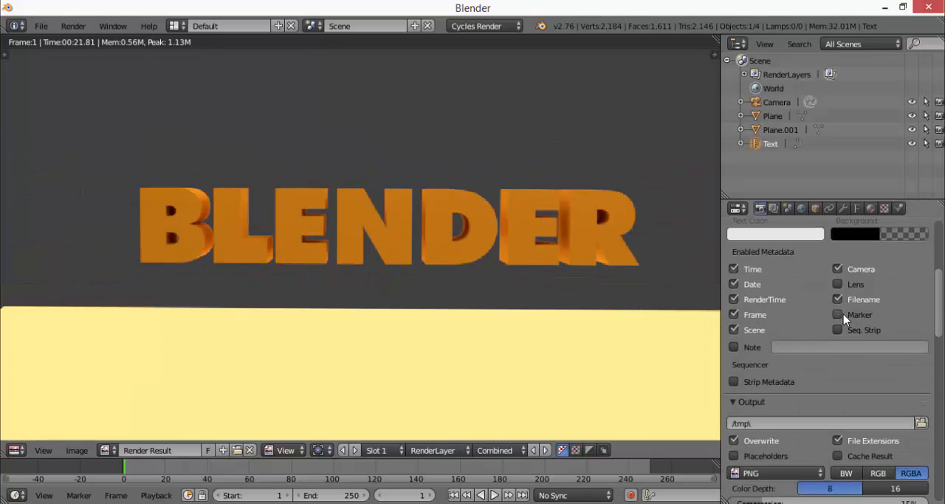
scroll(843, 313, down, 4)
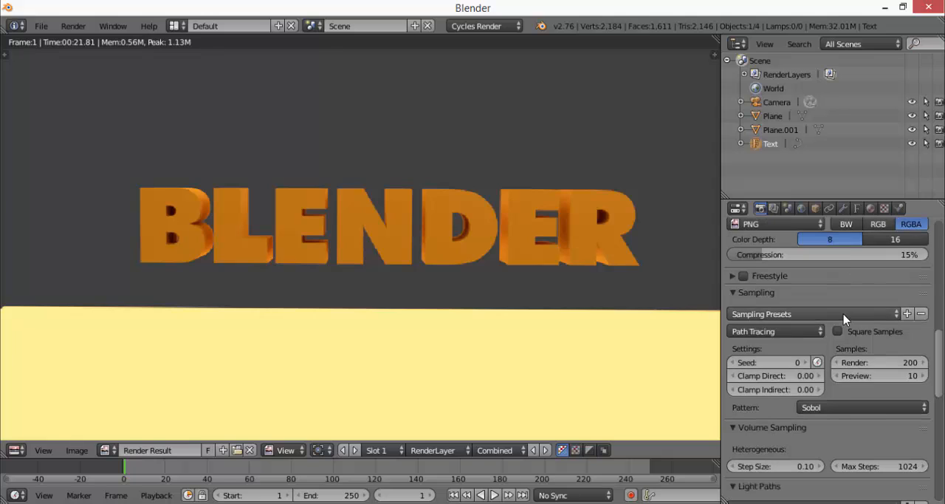
scroll(629, 288, down, 2)
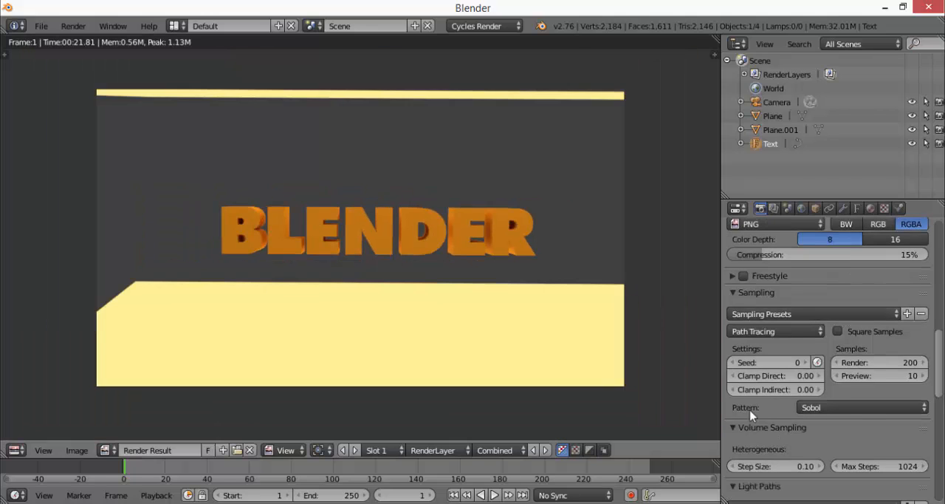
scroll(758, 421, down, 6)
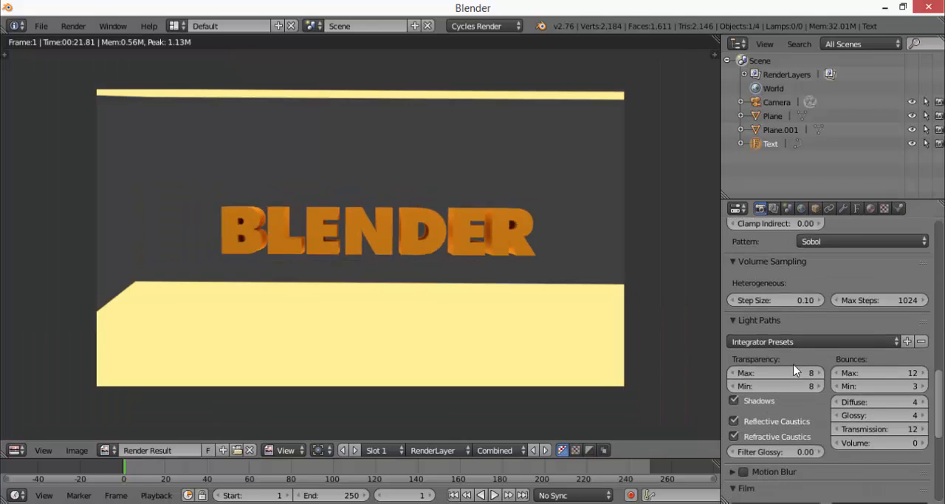
scroll(848, 393, down, 1)
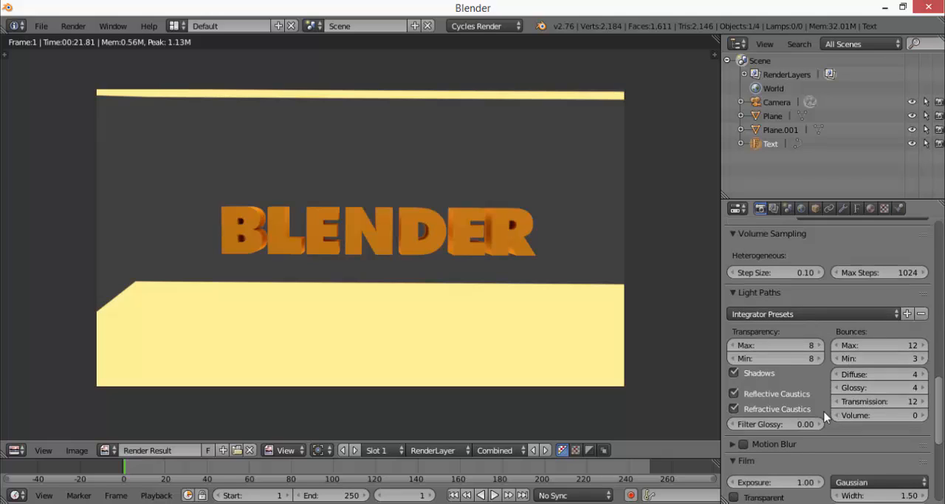
scroll(840, 422, down, 3)
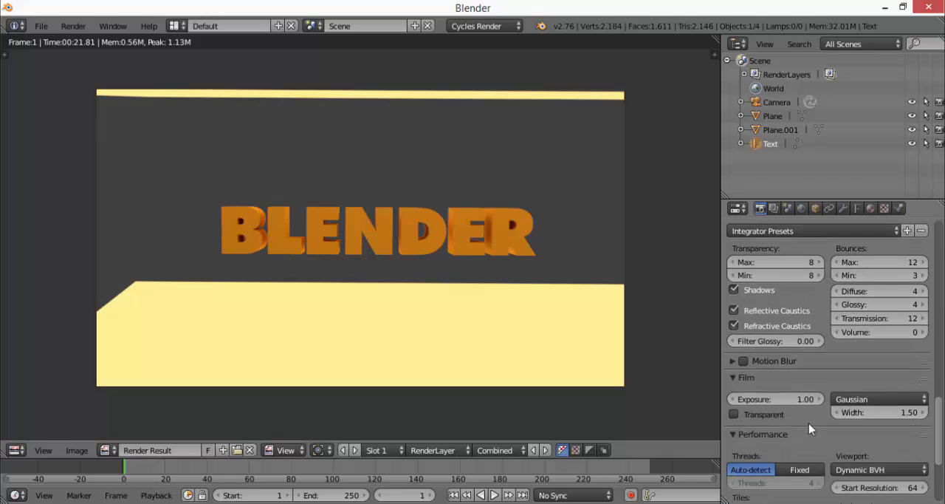
middle_drag(450, 305, 455, 310)
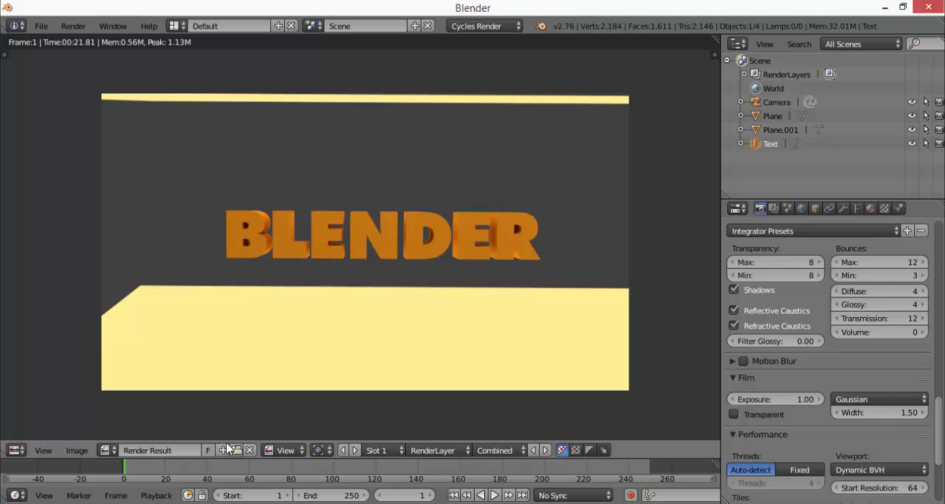
Close the render result and preview the text and light planes from another angle in Rendered viewport shading
key(Escape)
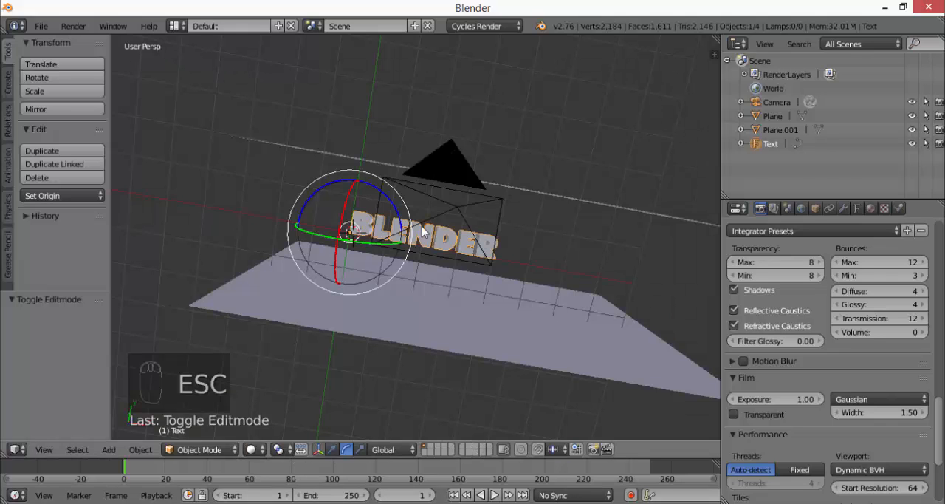
middle_drag(422, 228, 503, 189)
click(253, 450)
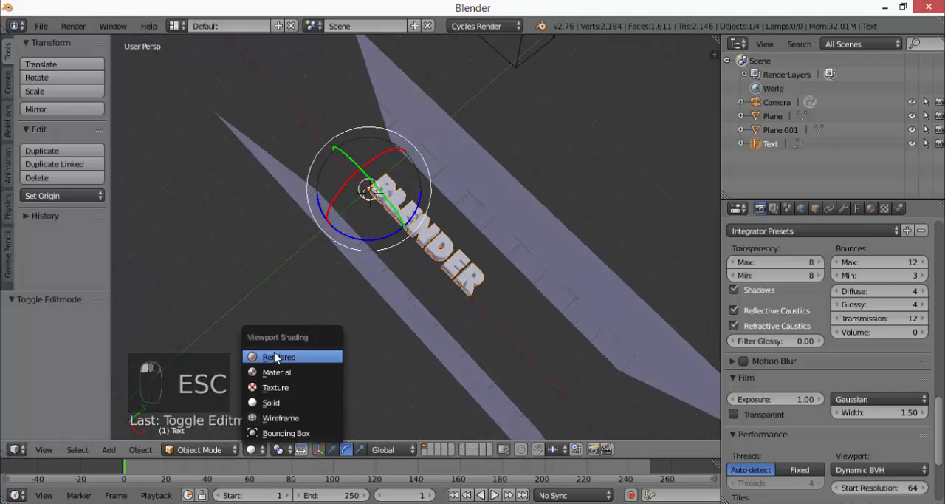
click(274, 356)
mouse_move(411, 249)
middle_down()
mouse_move(451, 227)
mouse_move(421, 239)
middle_up()
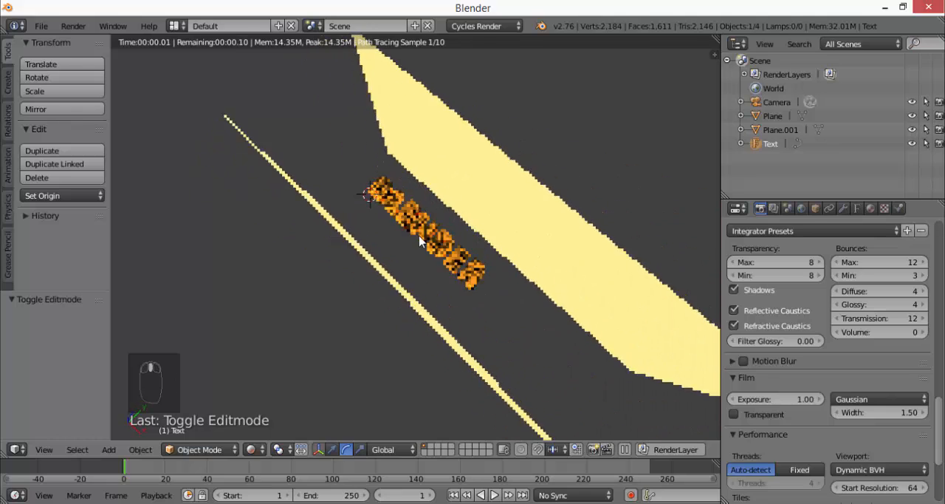
scroll(422, 240, down, 11)
scroll(418, 254, up, 1)
scroll(418, 254, up, 10)
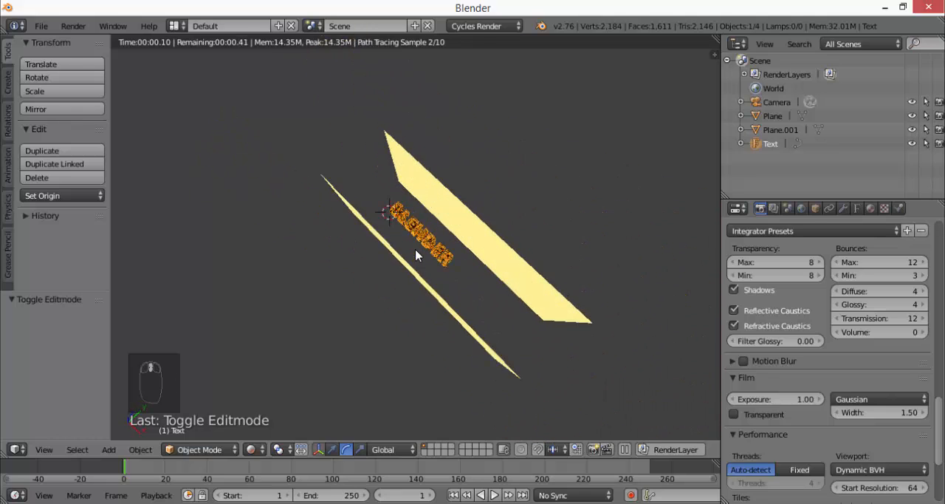
scroll(415, 258, down, 1)
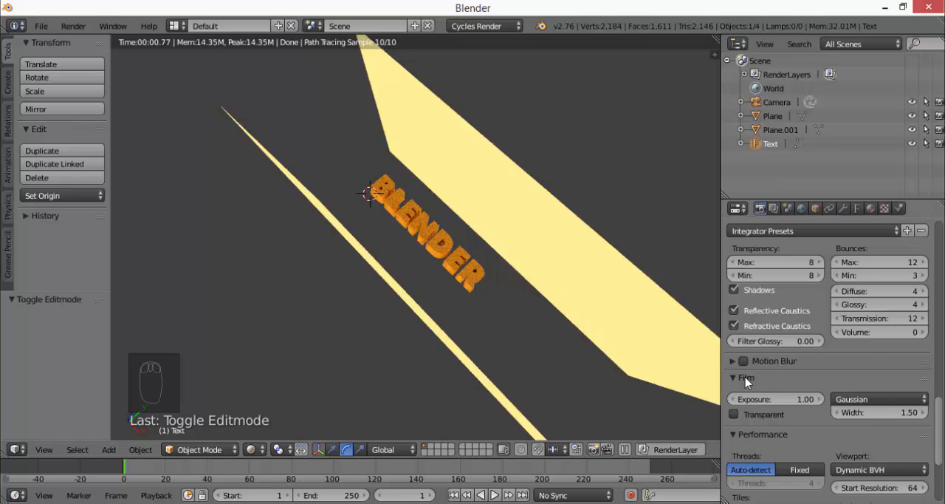
Enable Transparent in the Film settings, check the background in the viewport and render the image again
click(733, 415)
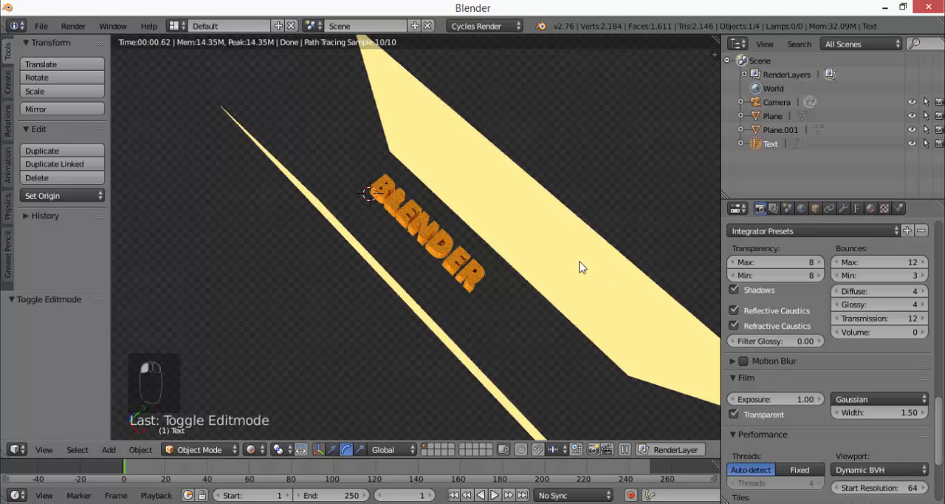
mouse_move(582, 268)
middle_down()
mouse_move(592, 270)
mouse_move(614, 220)
mouse_move(649, 282)
mouse_move(623, 301)
mouse_move(584, 203)
mouse_move(624, 267)
mouse_move(606, 281)
middle_up()
click(252, 449)
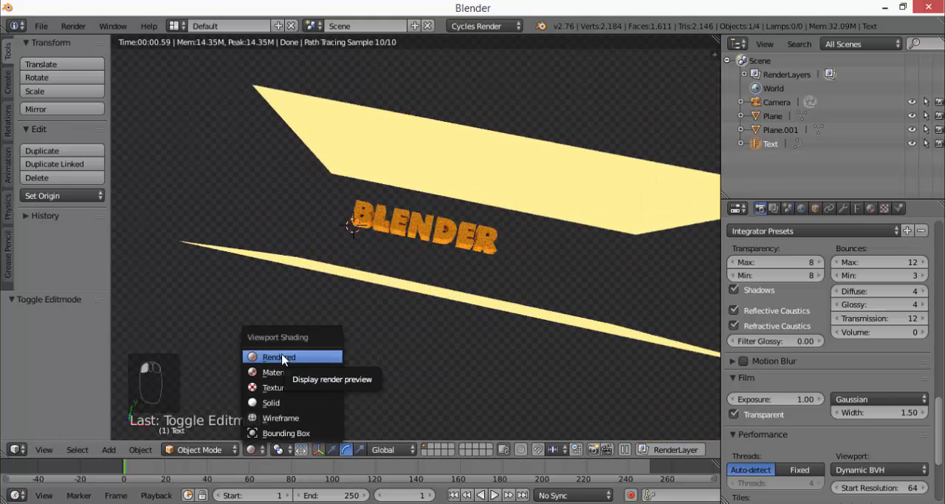
click(73, 26)
click(74, 38)
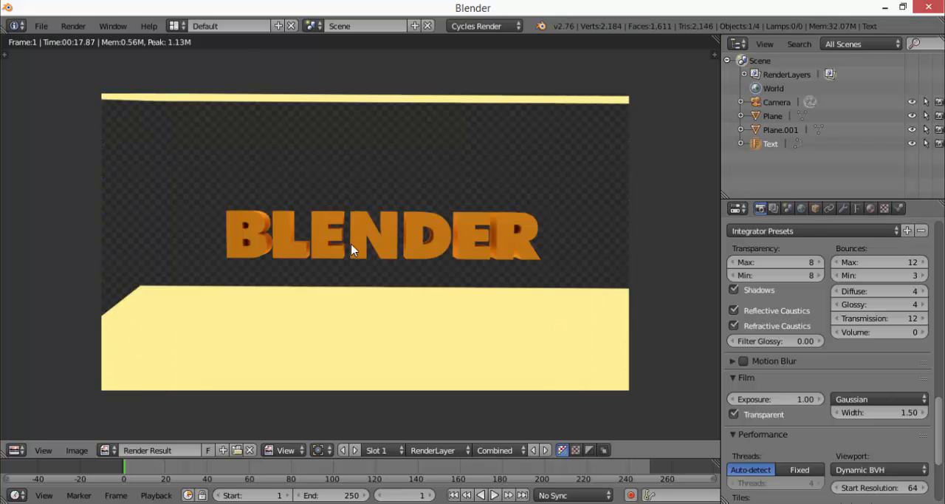
Save the render to the Desktop as untitled.png in PNG format with RGBA colour
click(77, 450)
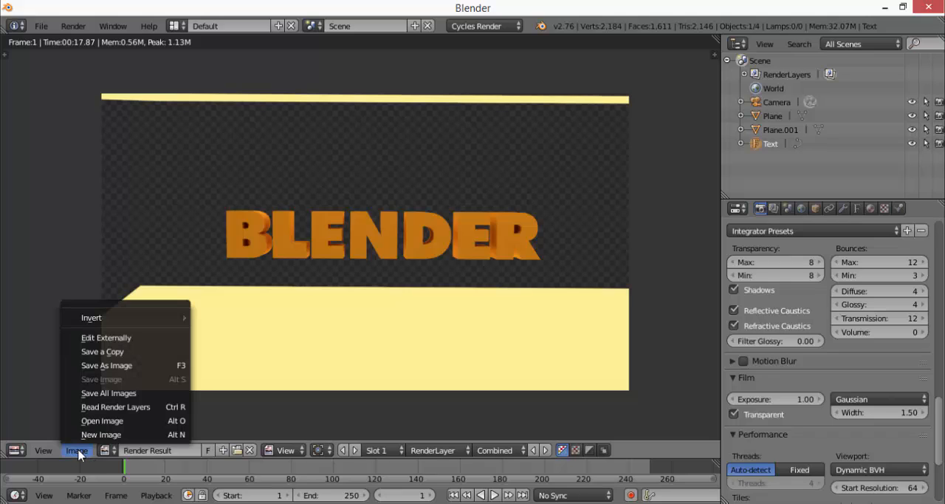
click(147, 366)
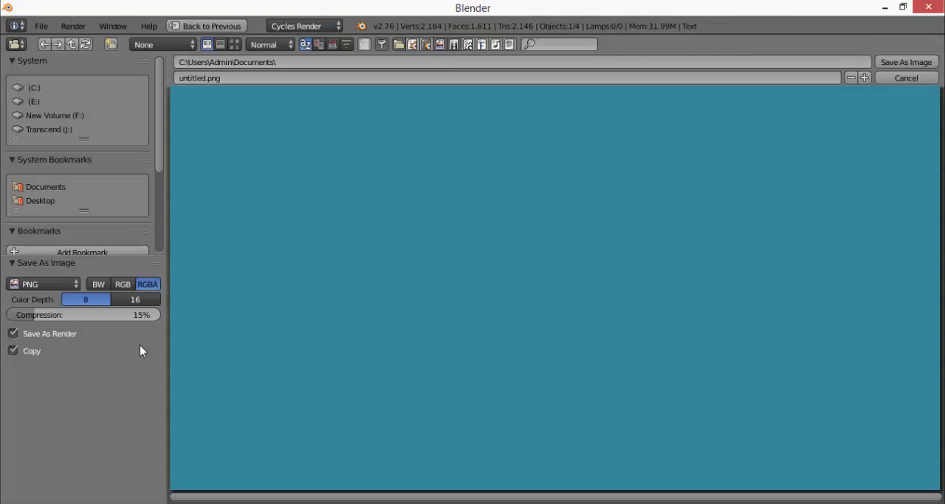
click(38, 201)
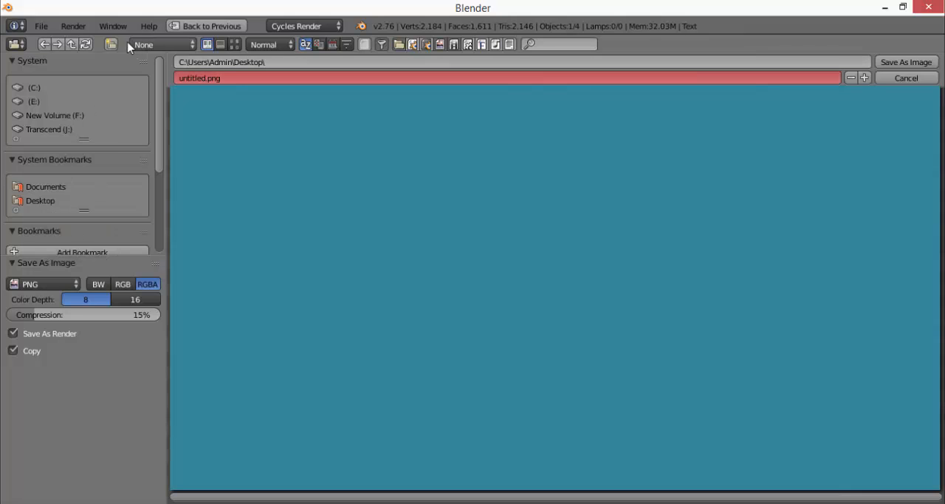
click(902, 62)
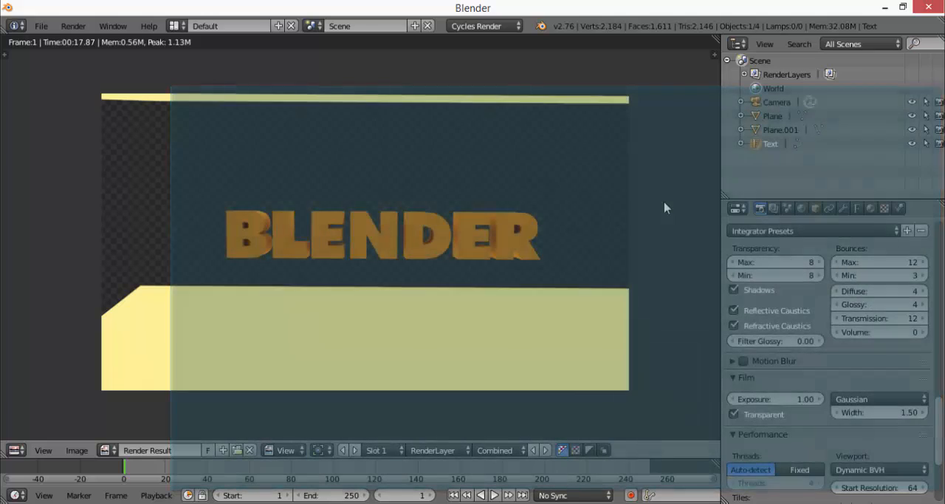